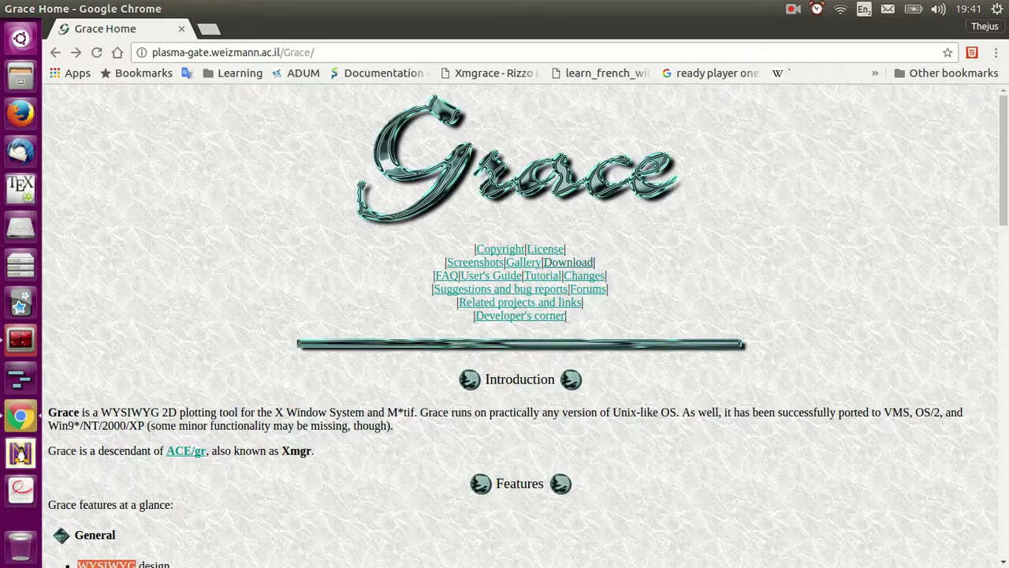
# Read through the introduction and feature list on the Grace homepage.
pyautogui.press('super')
pyautogui.press('Escape')
pyautogui.scroll(-2, 1000, 158)
pyautogui.scroll(-1, 1003, 158)
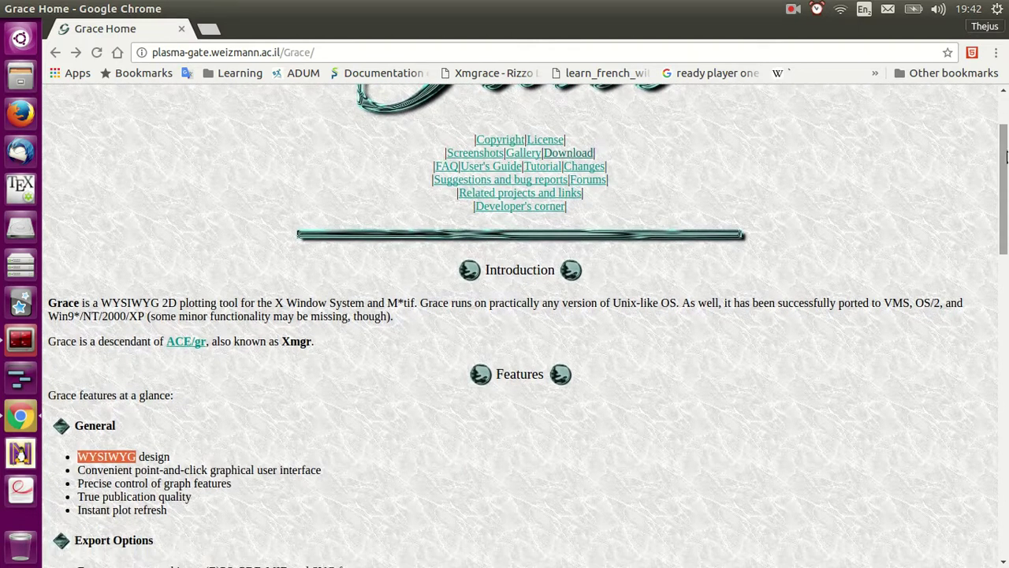
pyautogui.moveTo(78, 497); pyautogui.dragTo(192, 498)
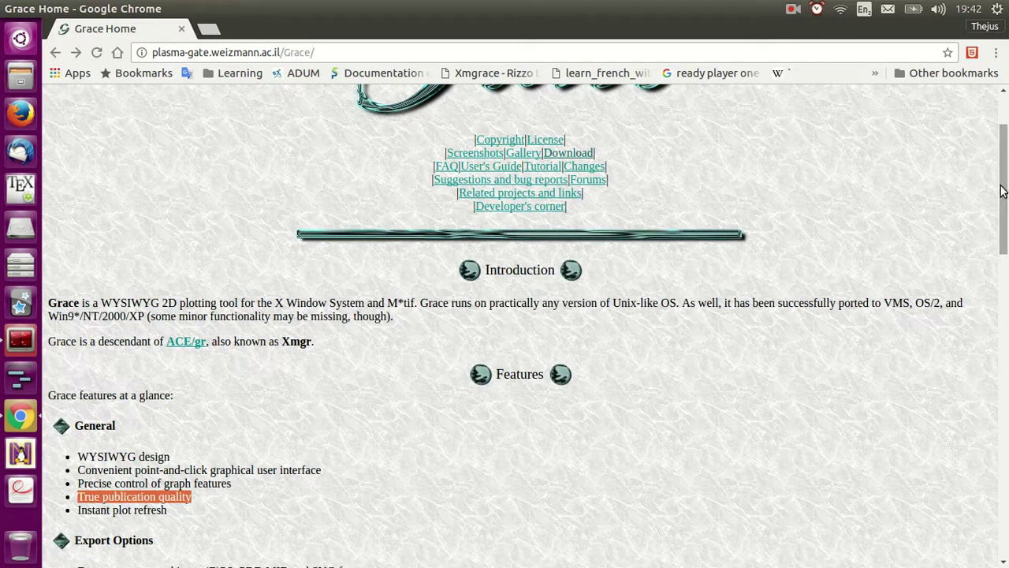
pyautogui.scroll(-5, 1002, 175)
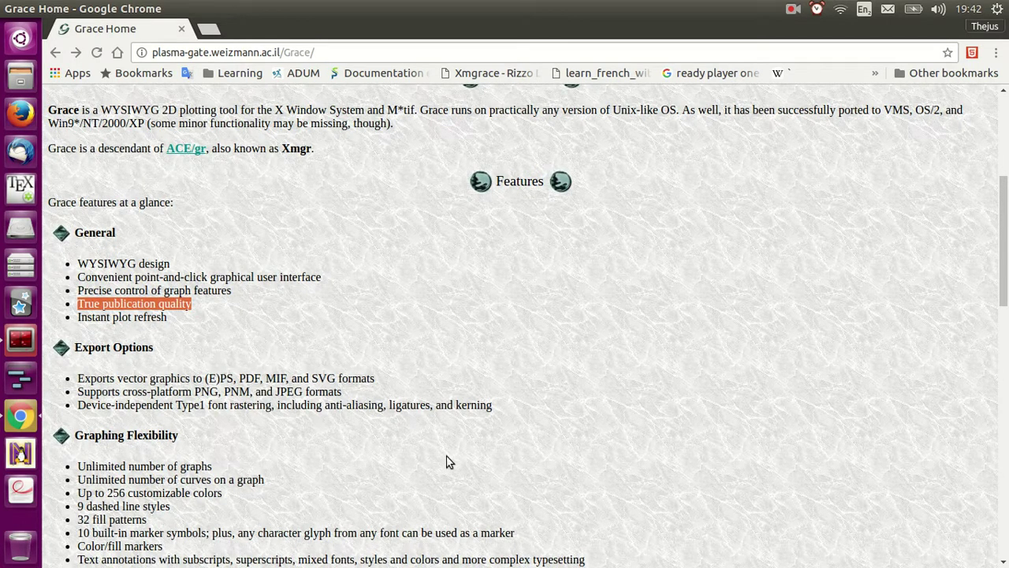
pyautogui.moveTo(1004, 262); pyautogui.dragTo(1005, 282)
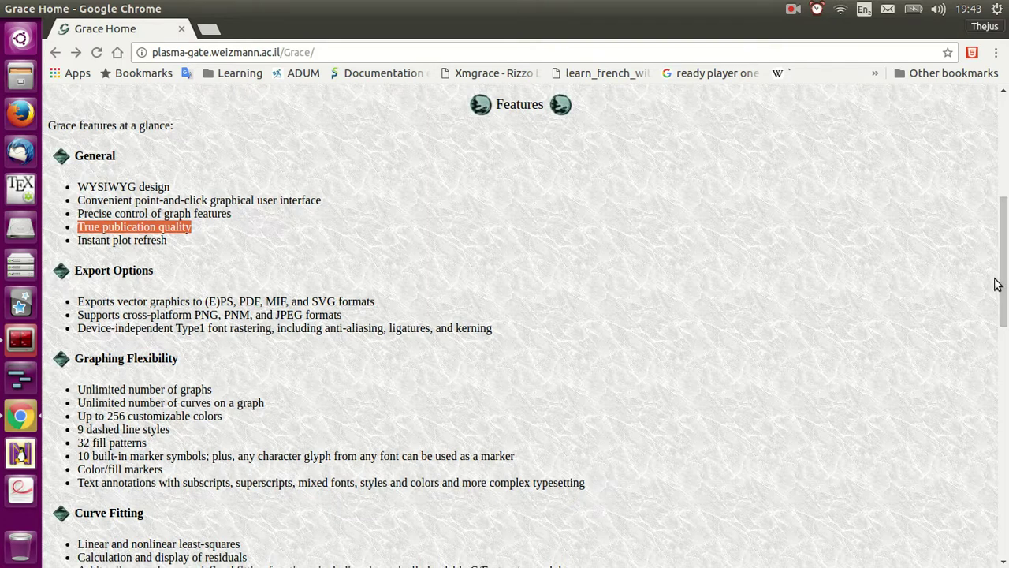
pyautogui.moveTo(1003, 266); pyautogui.dragTo(1006, 361)
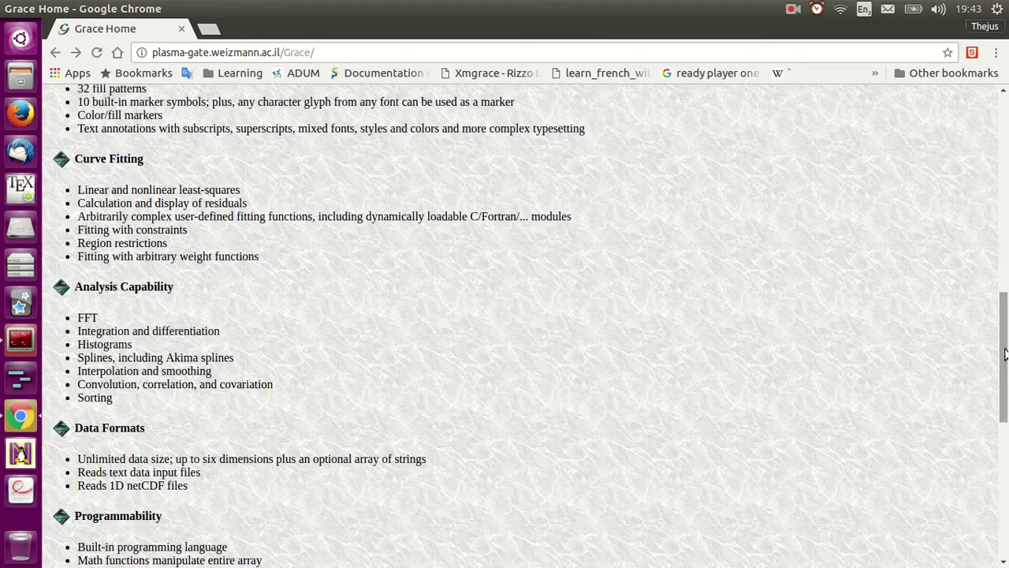
pyautogui.moveTo(1003, 319); pyautogui.dragTo(1003, 153)
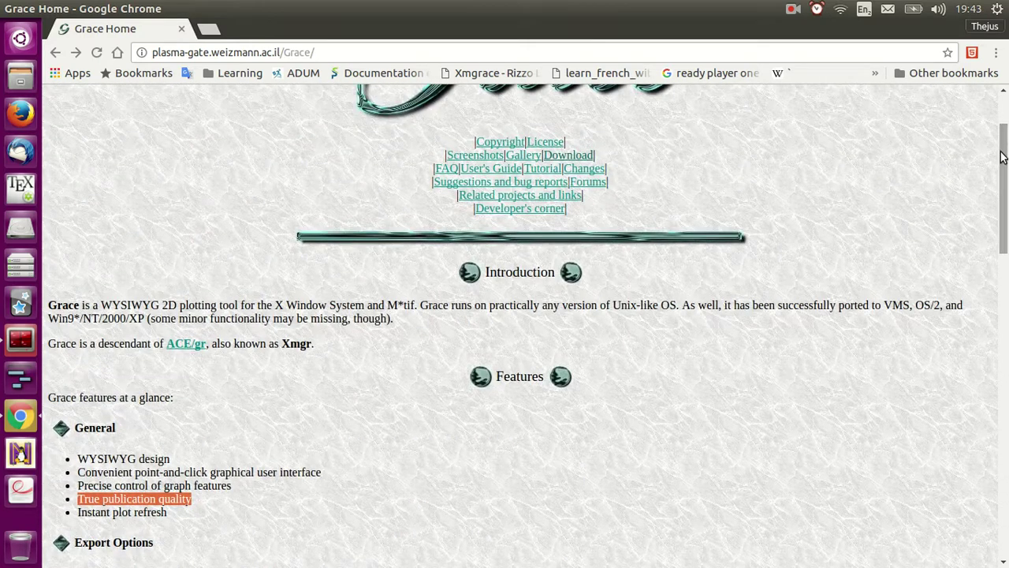
pyautogui.scroll(3, 1006, 187)
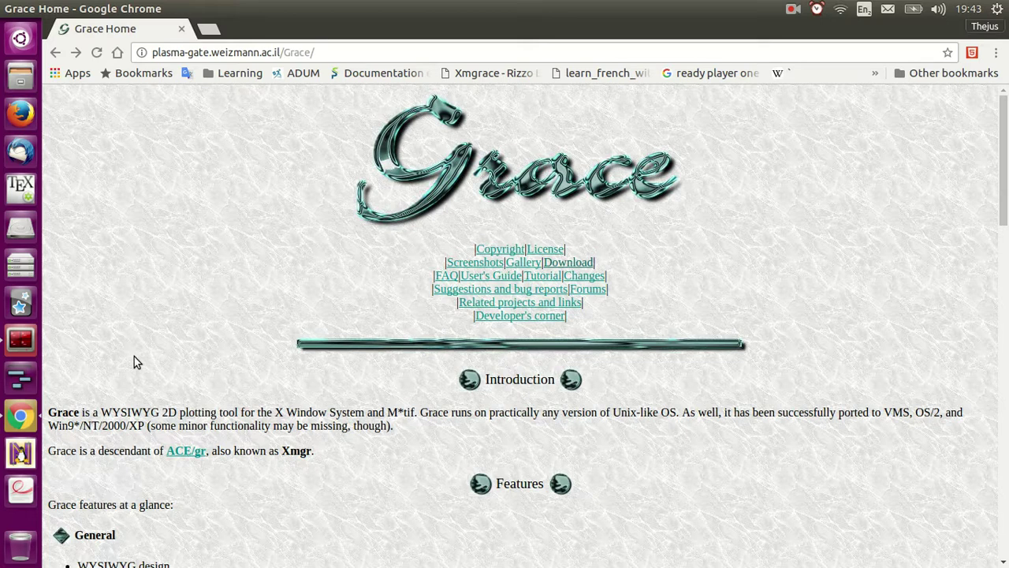
# Switch to the terminal, clear it, and launch xmgrace as a background process in a maximized window.
pyautogui.click(22, 341)
pyautogui.write('clear')
pyautogui.press('Return')
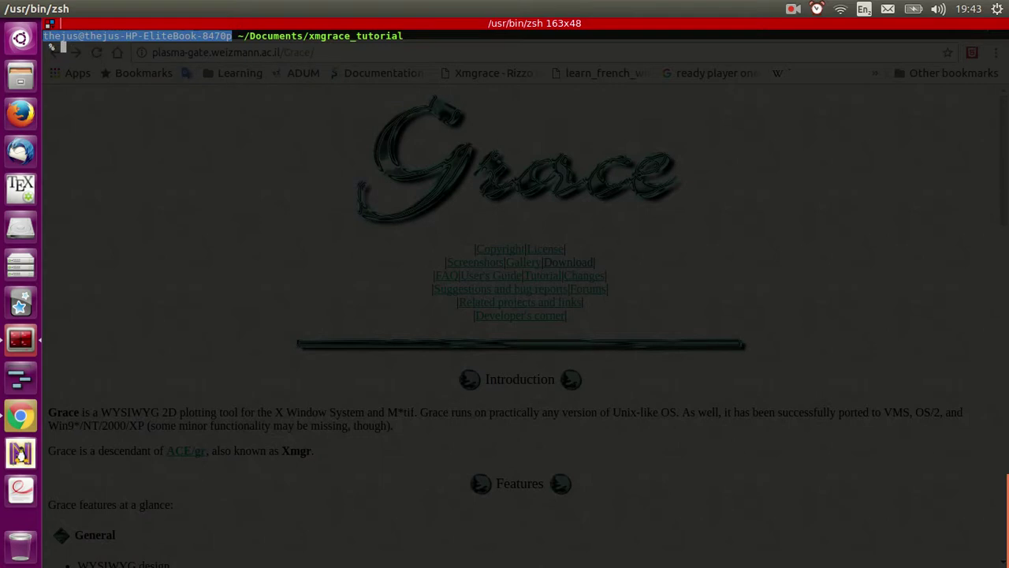
pyautogui.write('xmgrace &')
pyautogui.press('Return')
pyautogui.moveTo(226, 27); pyautogui.dragTo(371, 72)
pyautogui.doubleClick(246, 69)
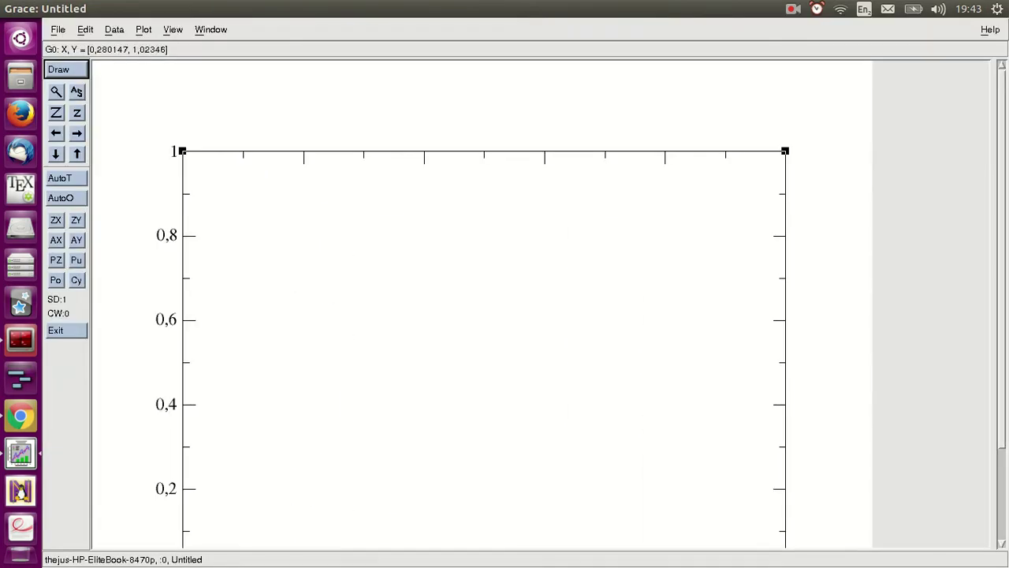
pyautogui.scroll(-3, 505, 308)
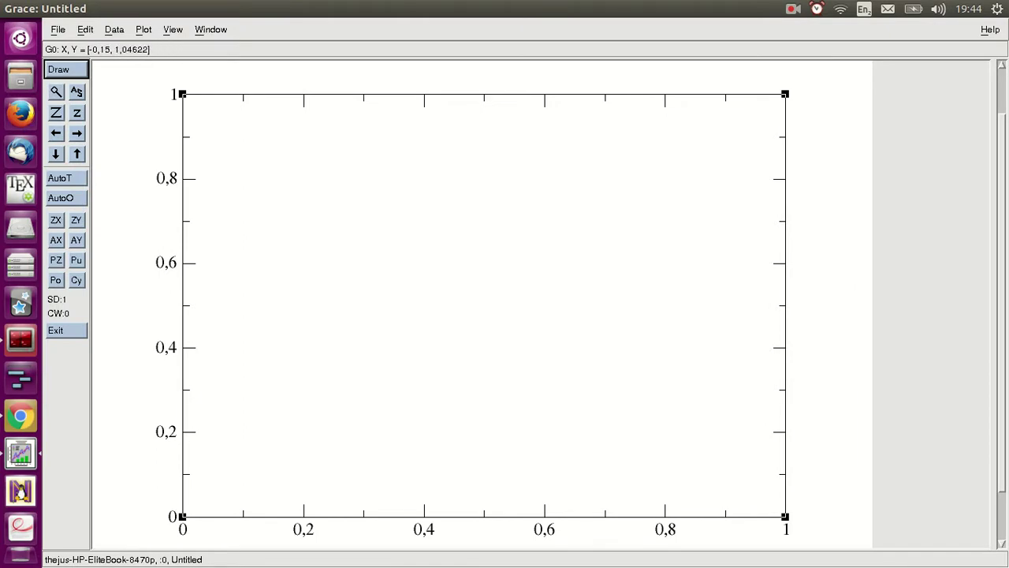
pyautogui.click(57, 30)
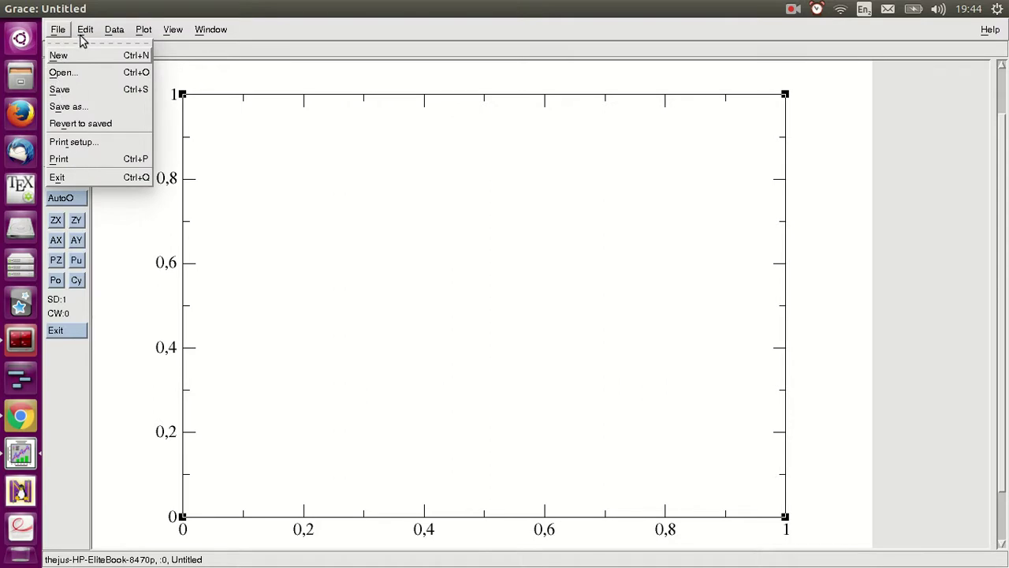
pyautogui.moveTo(85, 31)
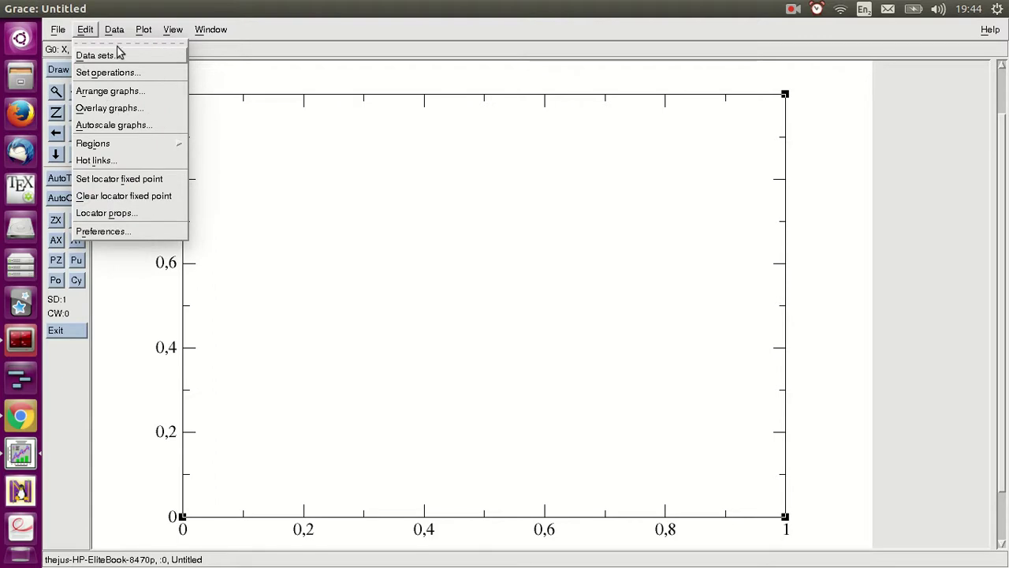
pyautogui.moveTo(125, 30)
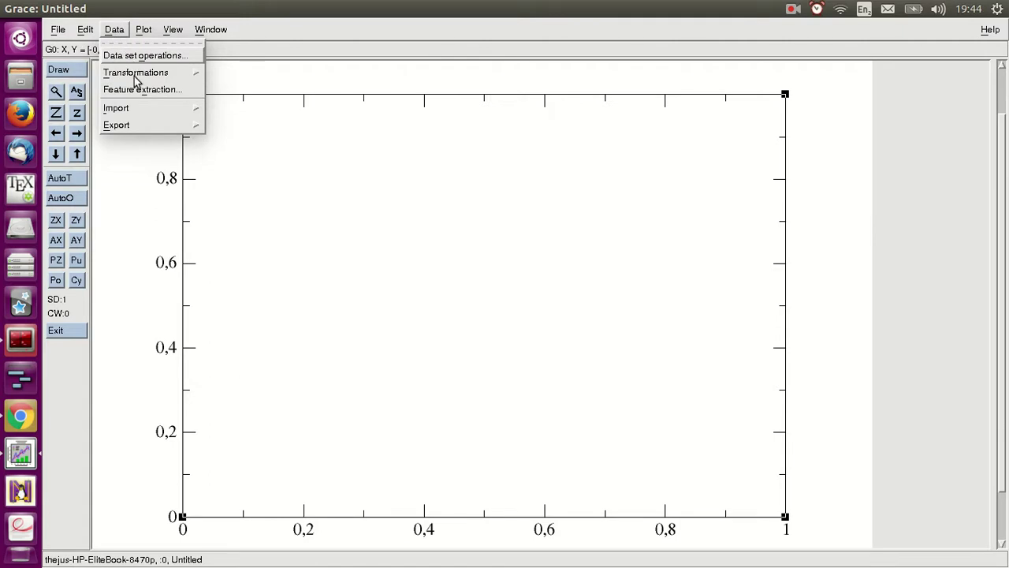
pyautogui.moveTo(136, 78)
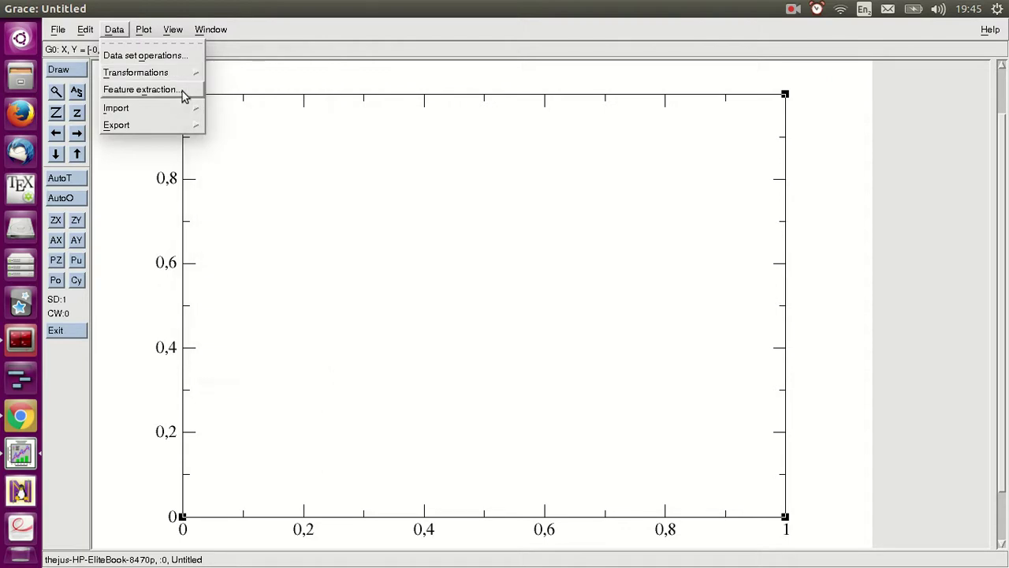
pyautogui.moveTo(144, 30)
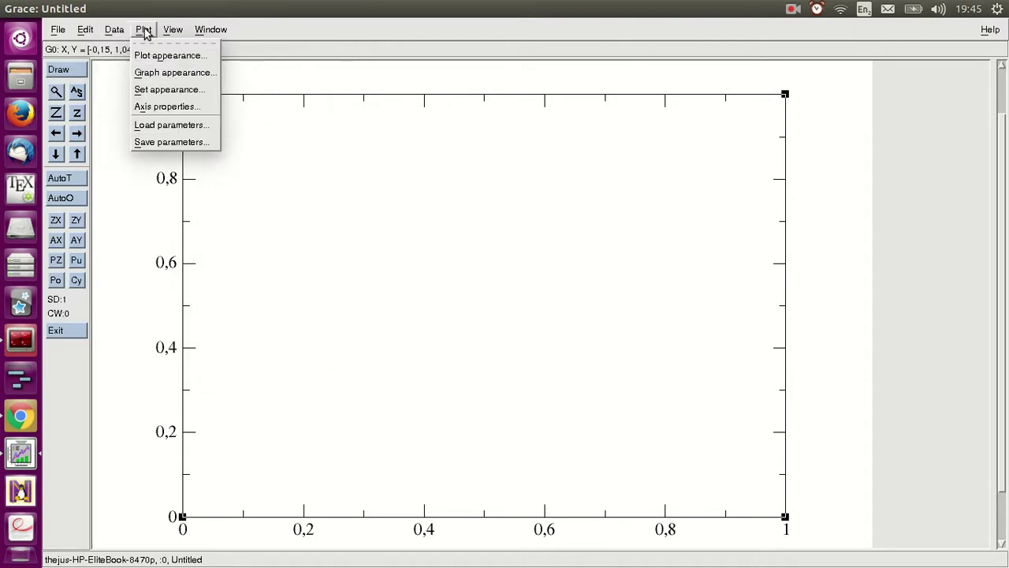
pyautogui.click(266, 21)
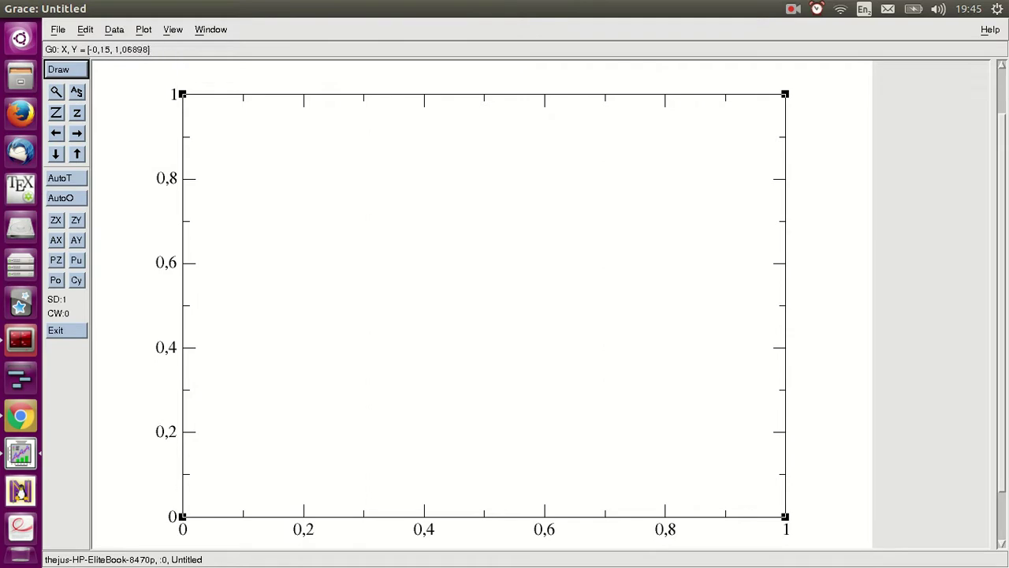
pyautogui.click(60, 32)
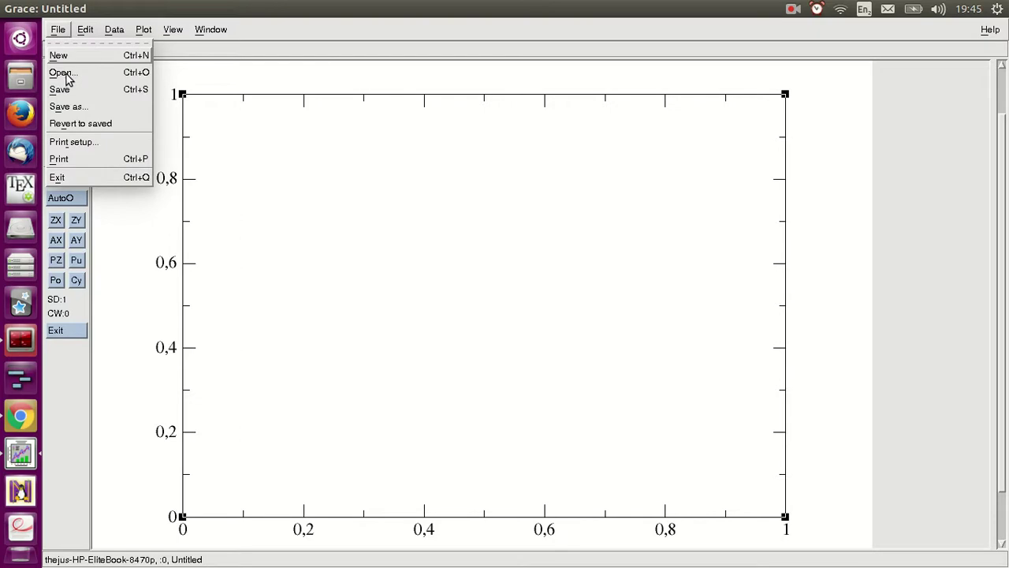
pyautogui.click(62, 72)
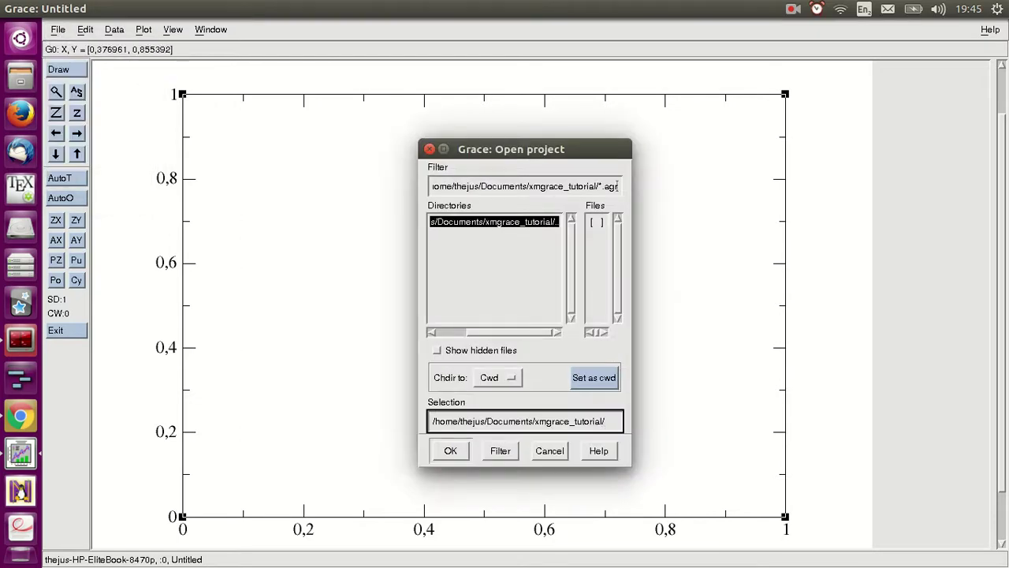
pyautogui.click(429, 149)
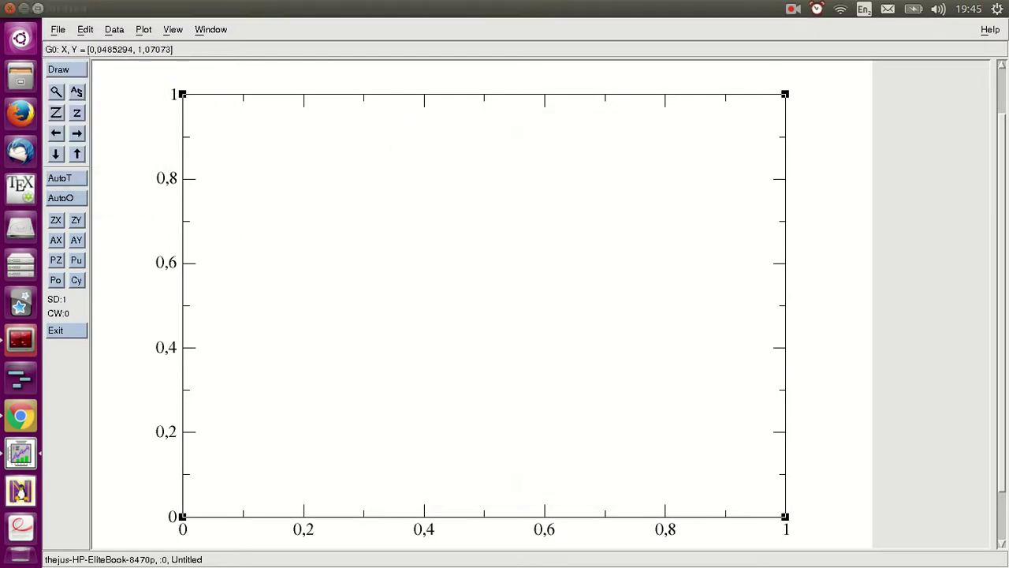
# Start an ASCII data import to bring up the Read sets dialog.
pyautogui.click(114, 29)
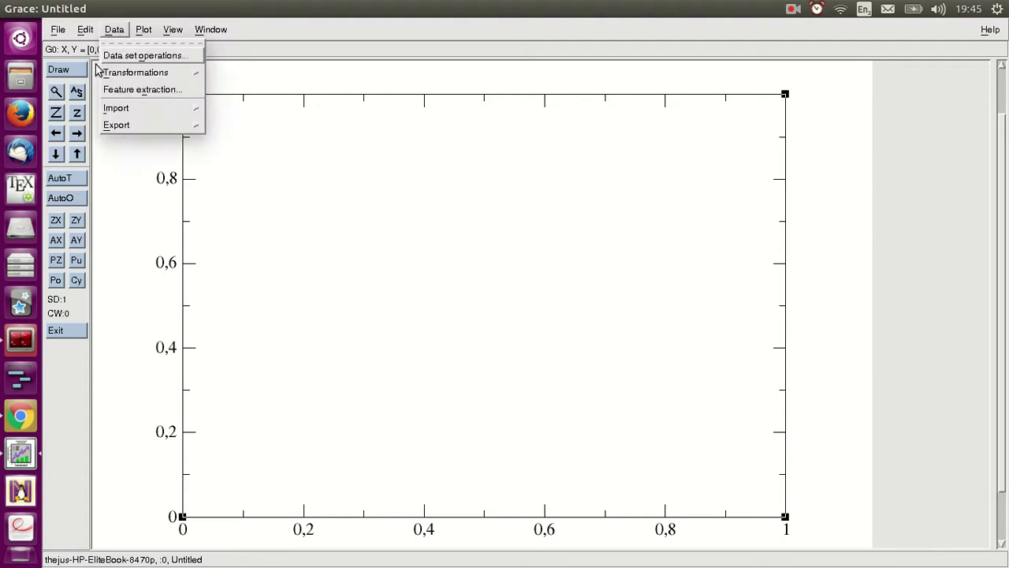
pyautogui.moveTo(180, 115)
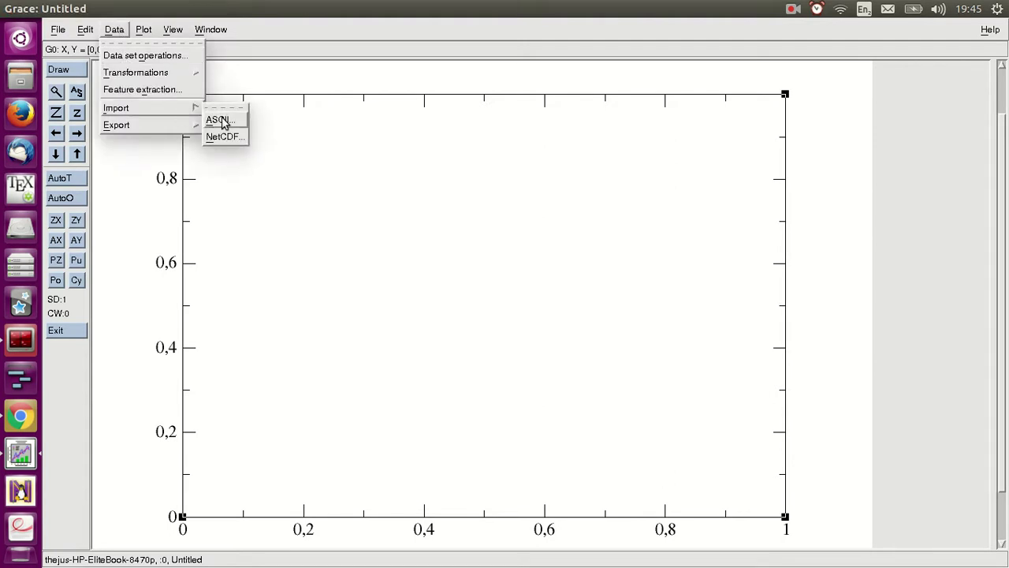
pyautogui.click(220, 119)
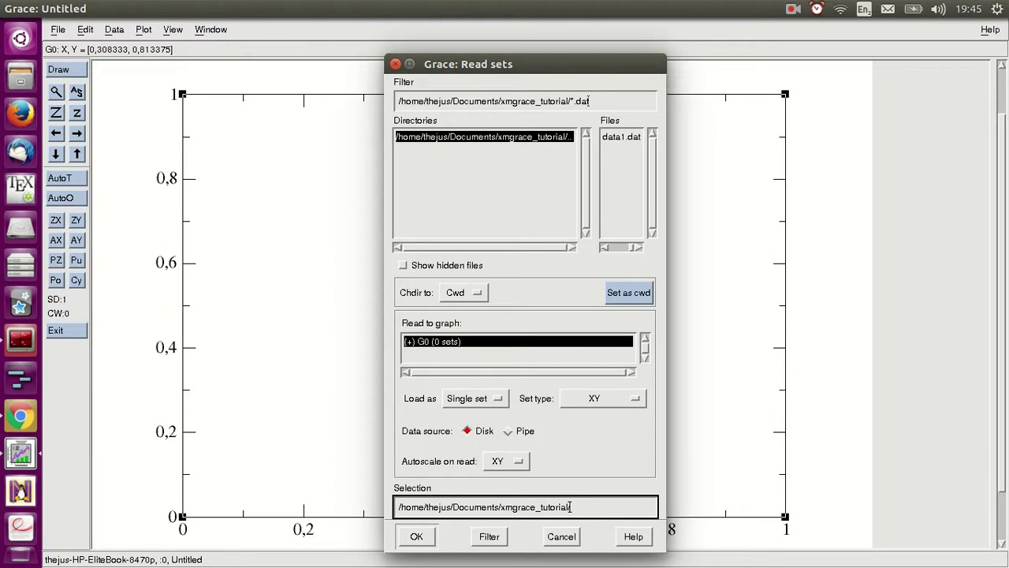
# Switch to the terminal and list the files in the xmgrace_tutorial folder with ls.
pyautogui.hotkey('alt', 'Tab')
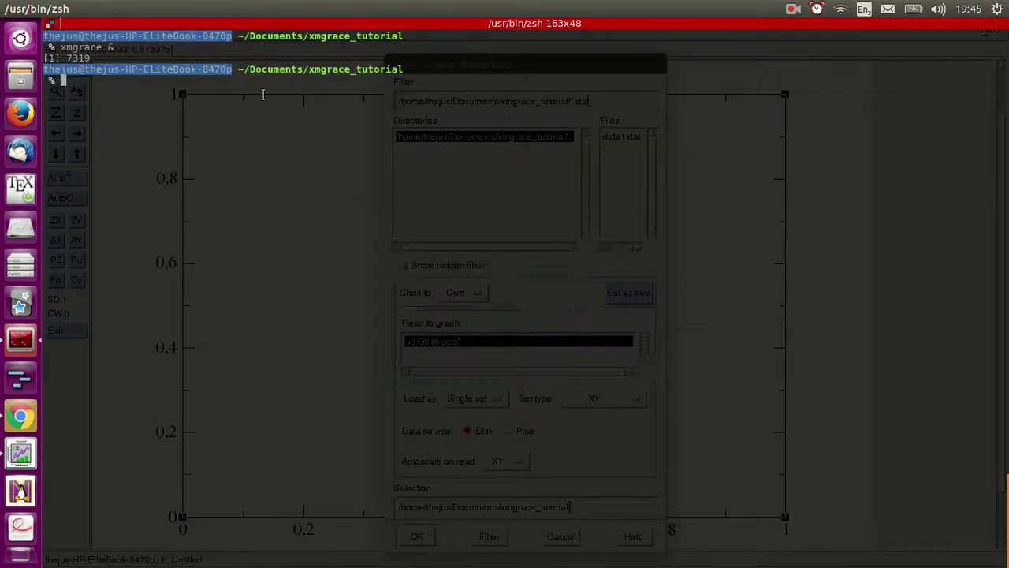
pyautogui.moveTo(61, 47); pyautogui.dragTo(115, 48)
pyautogui.moveTo(250, 36); pyautogui.dragTo(405, 37)
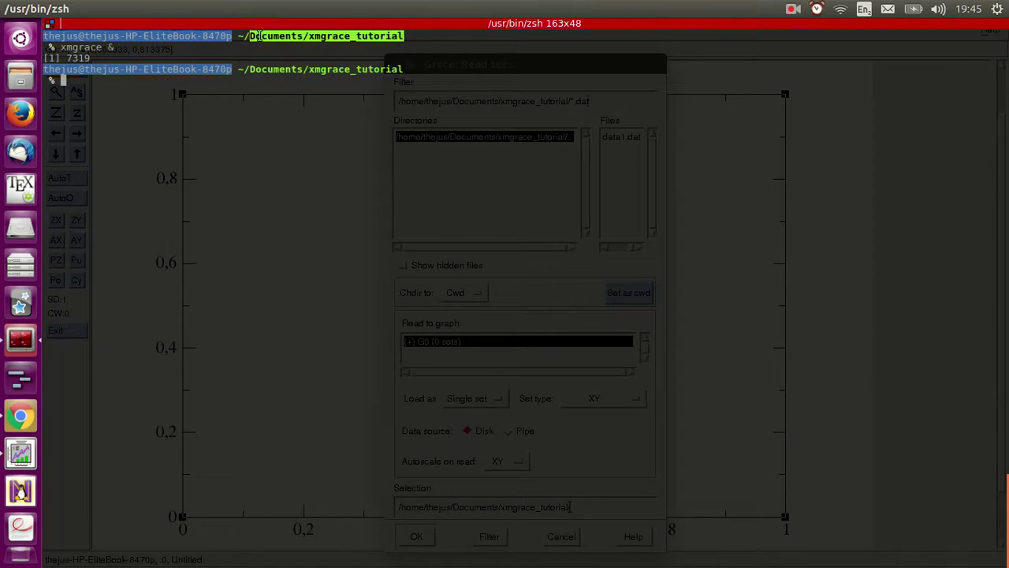
pyautogui.click(210, 97)
pyautogui.write('ls')
pyautogui.press('Return')
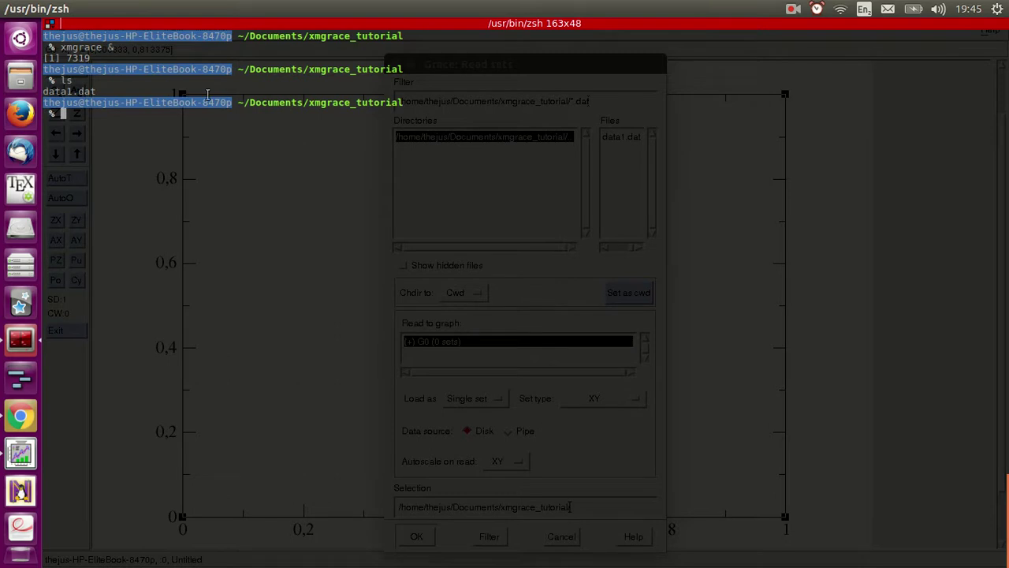
pyautogui.moveTo(79, 92); pyautogui.dragTo(96, 91)
pyautogui.click(275, 190)
# Return to Grace's Read sets dialog and select data1.dat as the file to read.
pyautogui.hotkey('alt', 'Tab')
pyautogui.click(621, 137)
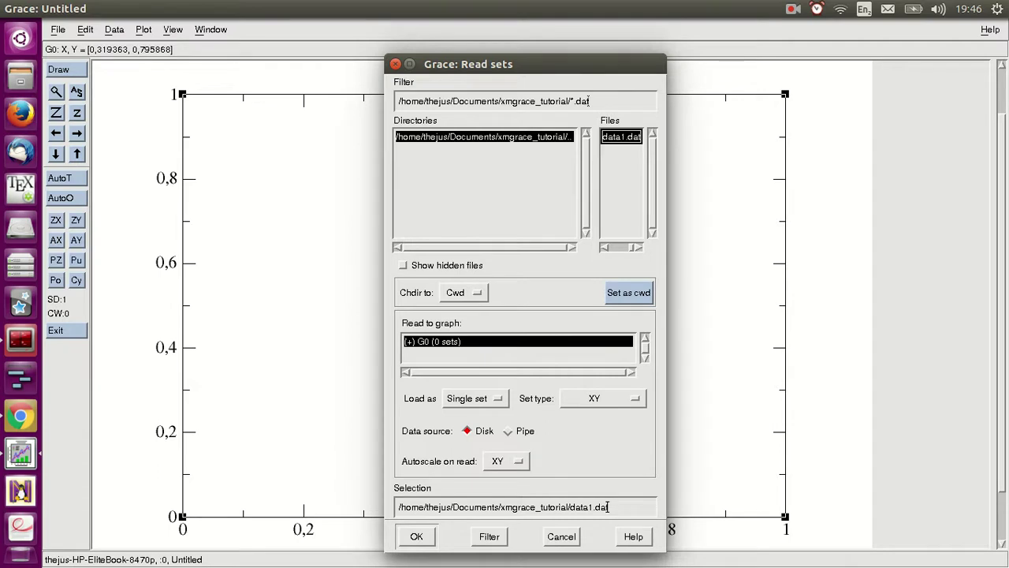
# Switch to the terminal and open data1.dat in Vim.
pyautogui.hotkey('alt', 'Tab')
pyautogui.doubleClick(159, 168)
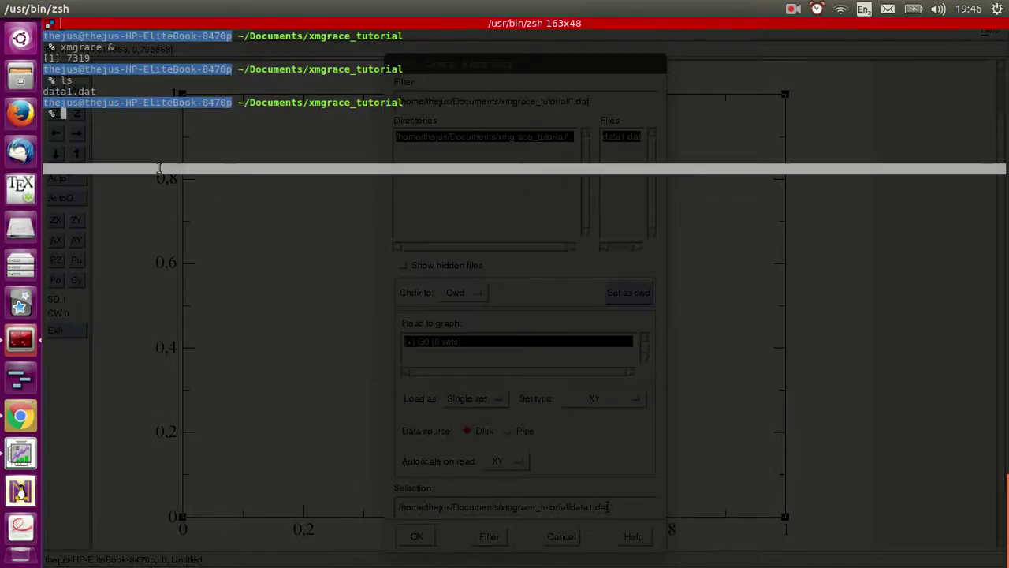
pyautogui.click(156, 112)
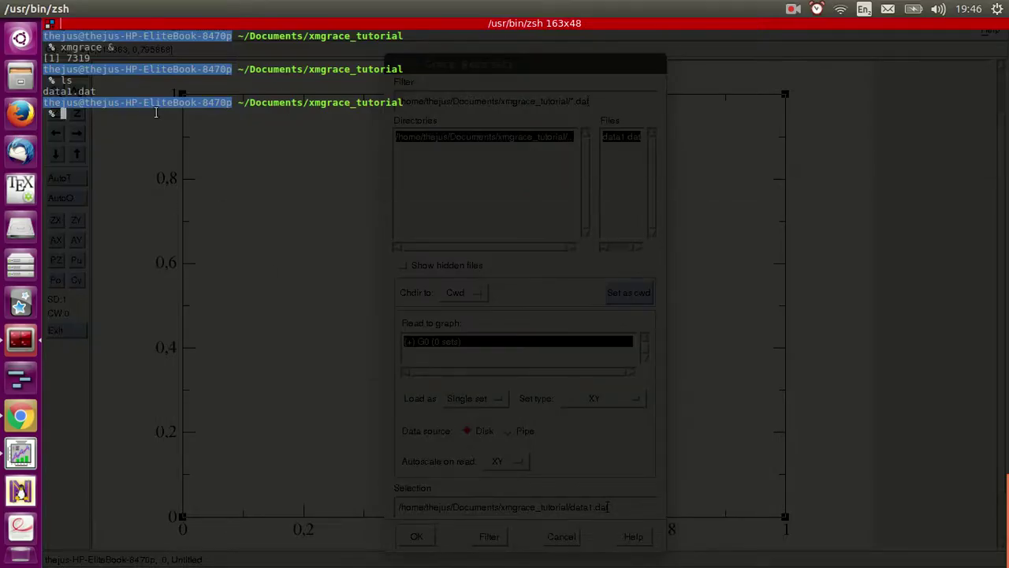
pyautogui.write('vim d')
pyautogui.press('Tab')
pyautogui.press('Return')
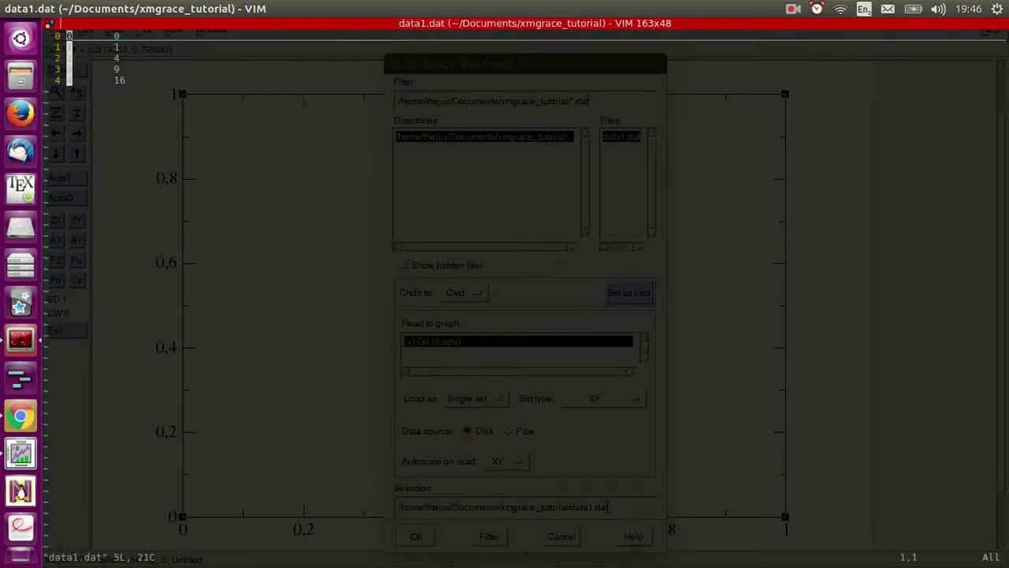
# Examine the rows and both columns of values in data1.dat.
pyautogui.press('j')
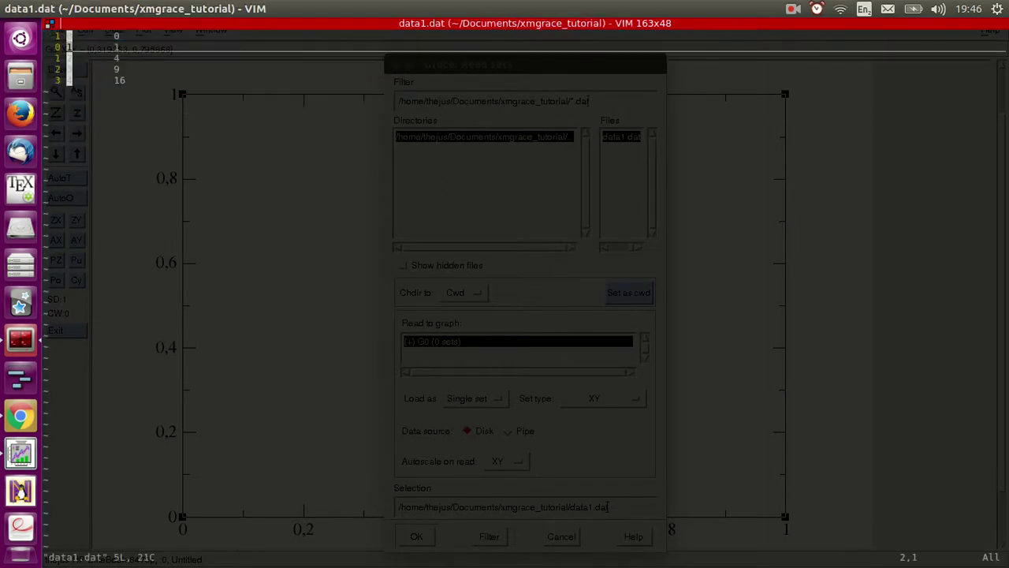
pyautogui.press('k')
pyautogui.press('l')
pyautogui.press('j')
pyautogui.press('k')
pyautogui.press('l')
pyautogui.press('h')
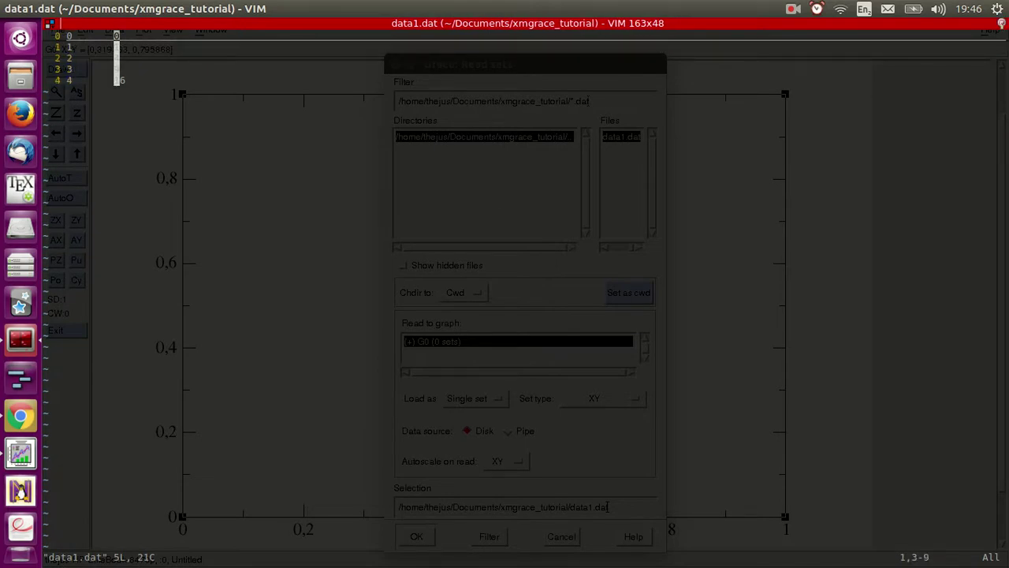
pyautogui.press('l')
pyautogui.press('j')
pyautogui.press('j')
pyautogui.press('j')
pyautogui.press('j')
pyautogui.press('k')
pyautogui.press('k')
pyautogui.press('l')
pyautogui.press('h')
pyautogui.press('j')
pyautogui.press('j')
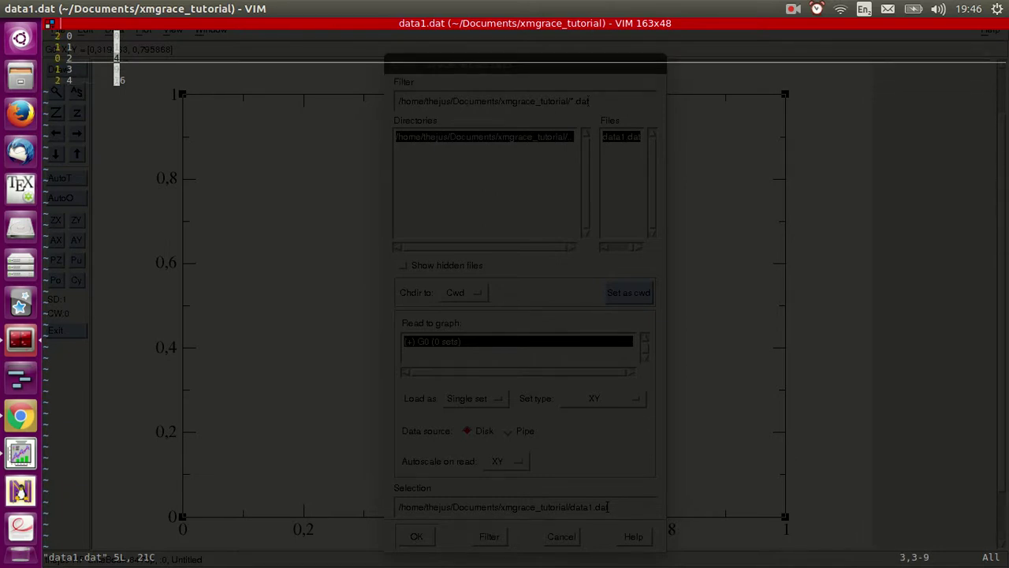
pyautogui.press('l')
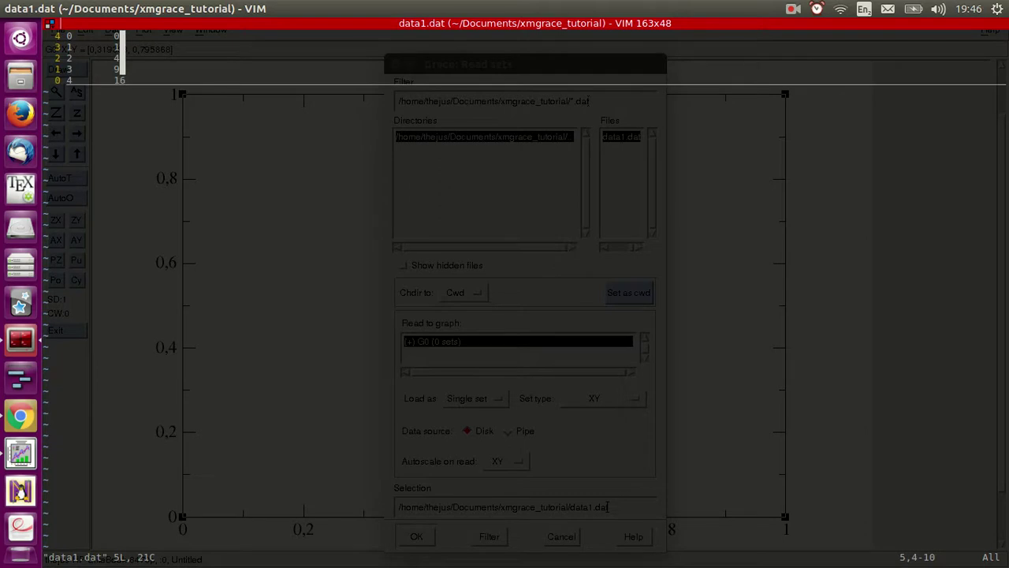
# Quit Vim with :q and return to Grace's Read sets dialog.
pyautogui.write(':q')
pyautogui.press('Return')
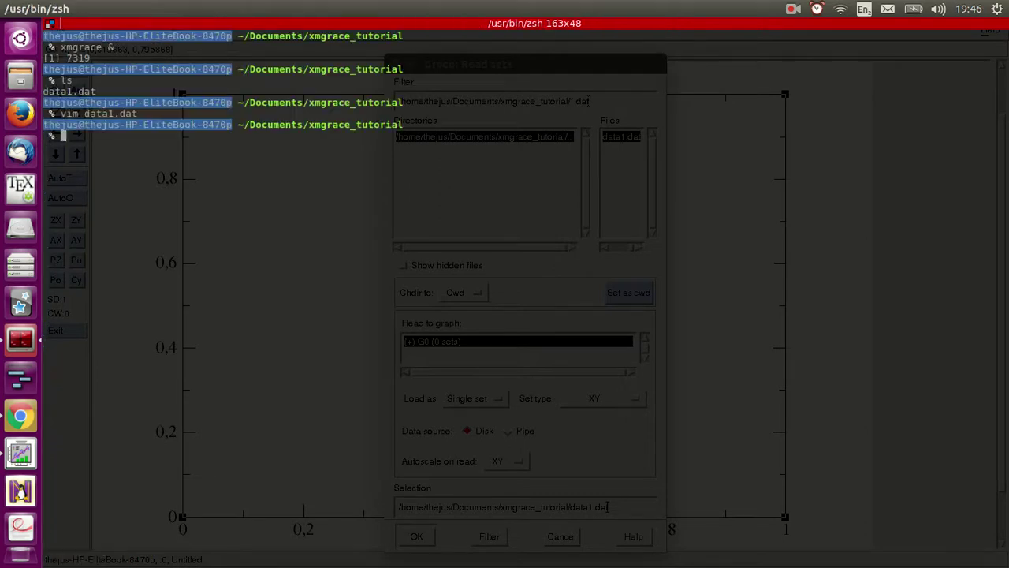
pyautogui.hotkey('alt', 'Tab')
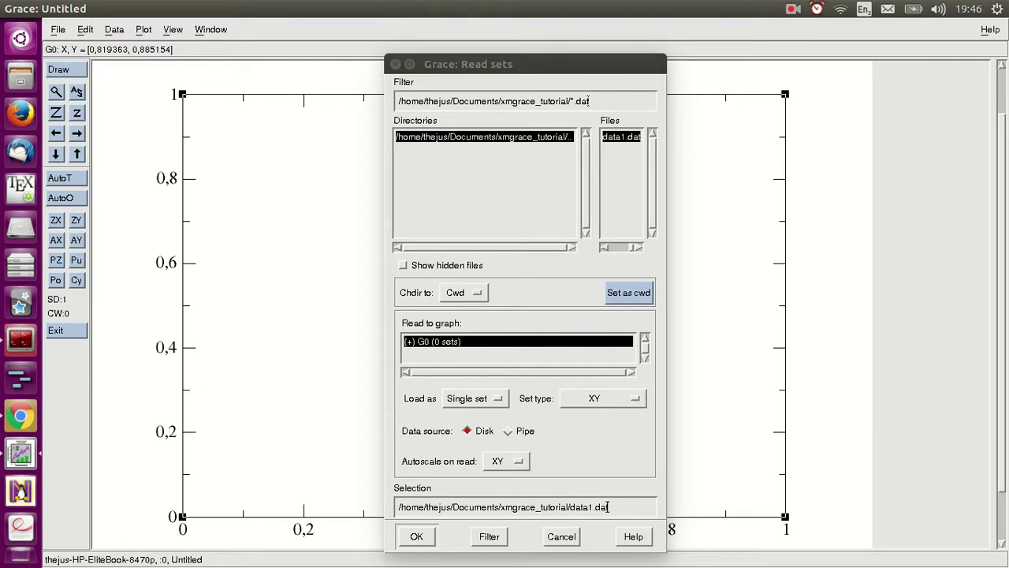
# Read data1.dat into graph G0 as a single XY set and uncover the plotted curve.
pyautogui.press('Return')
pyautogui.moveTo(505, 66); pyautogui.dragTo(306, 74)
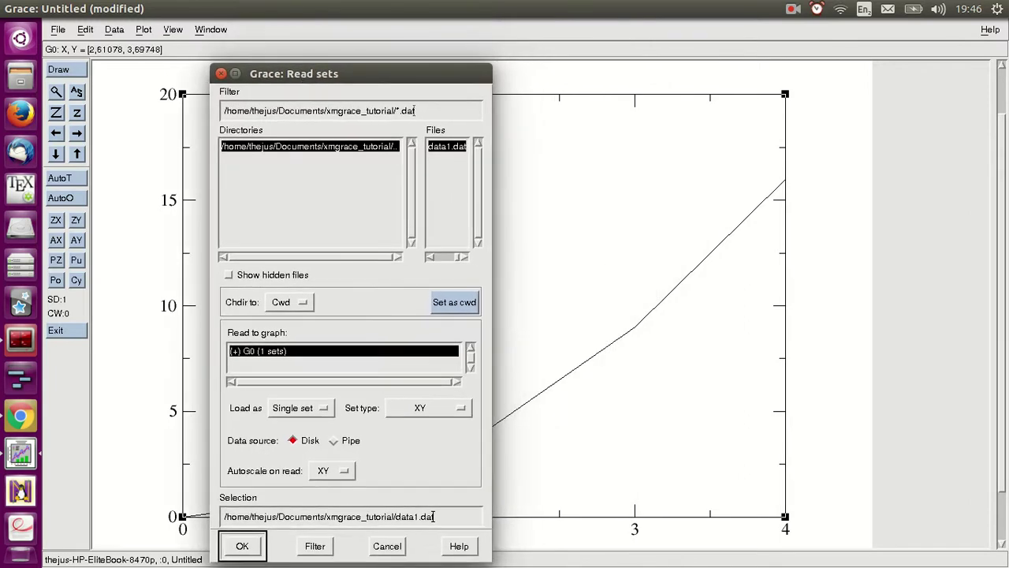
# Open the appearance settings of the plotted curve and show its data set G0.S0 in the spreadsheet.
pyautogui.doubleClick(581, 363)
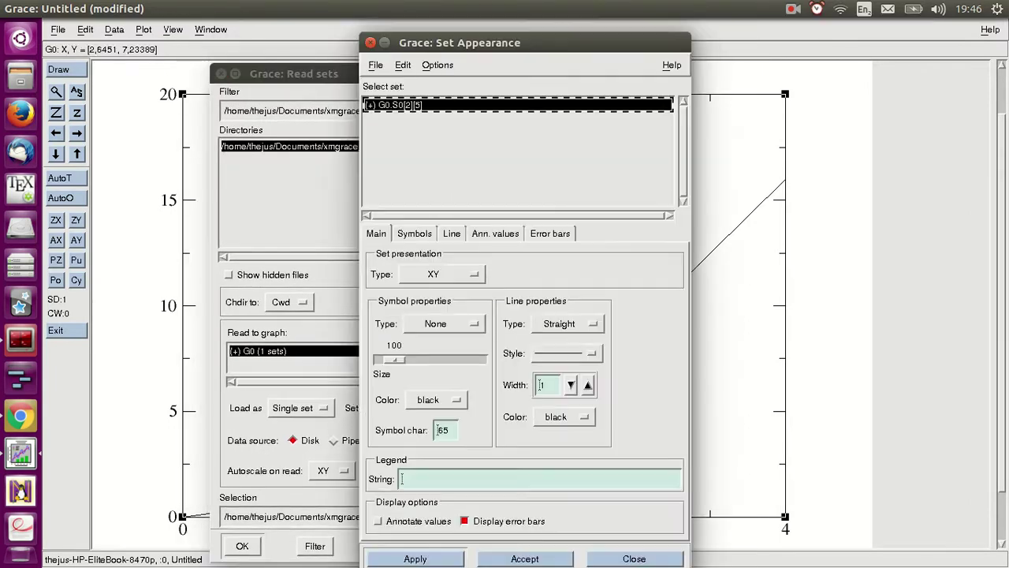
pyautogui.moveTo(423, 48); pyautogui.dragTo(627, 96)
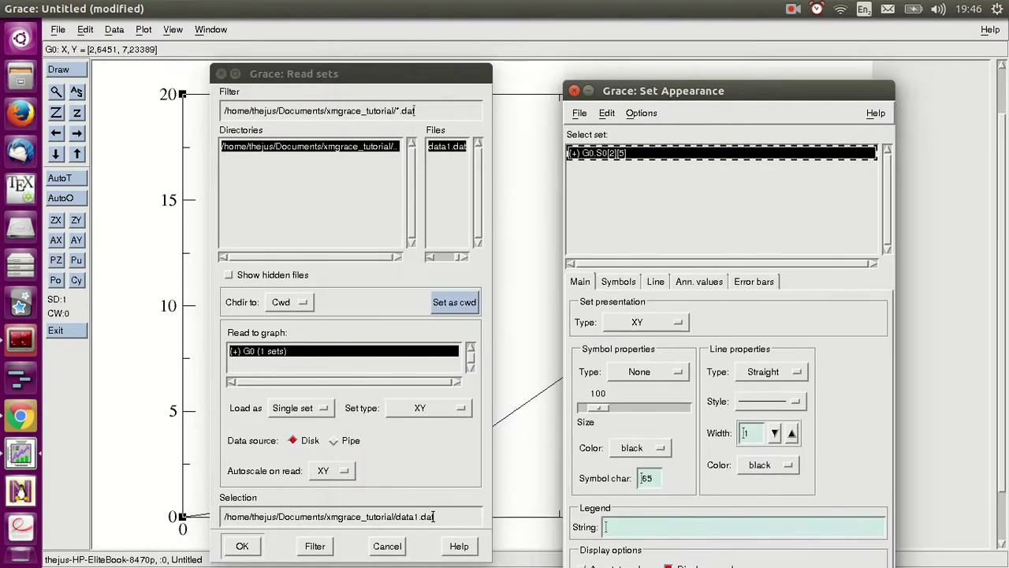
pyautogui.doubleClick(607, 153)
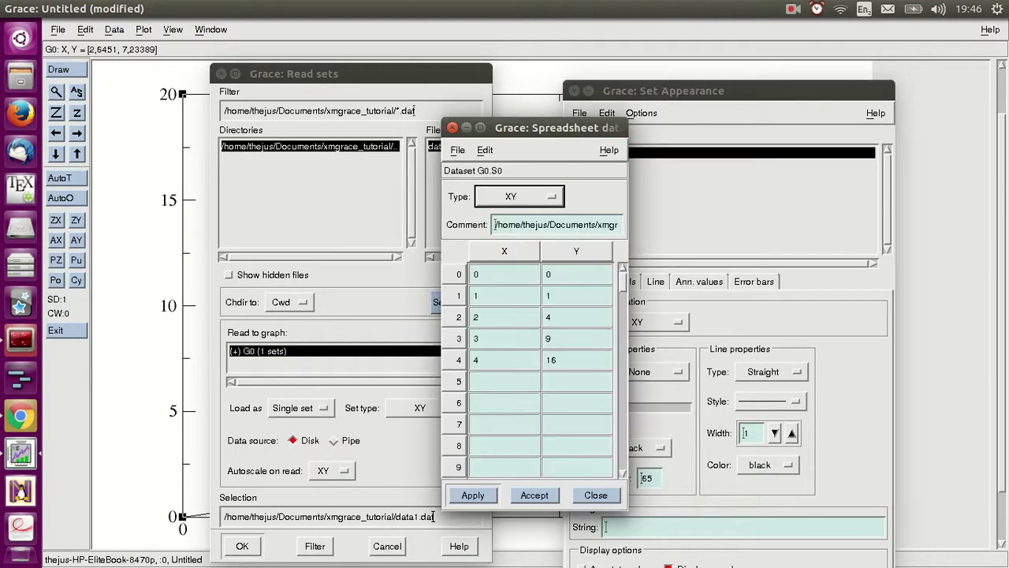
pyautogui.moveTo(546, 128); pyautogui.dragTo(468, 178)
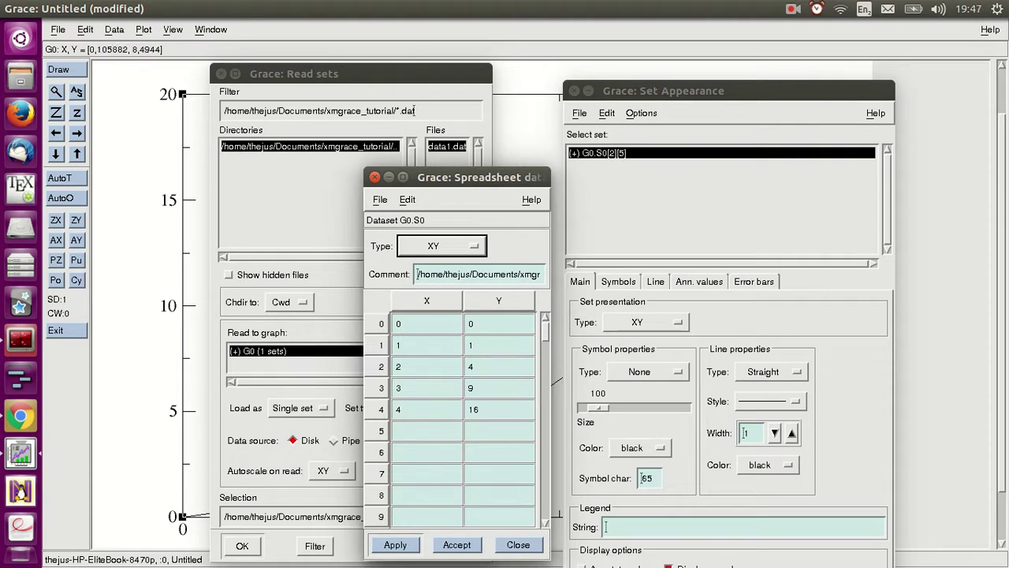
# Set the Y value in row 4 of the data set's spreadsheet to 12 and check the curve.
pyautogui.click(474, 408)
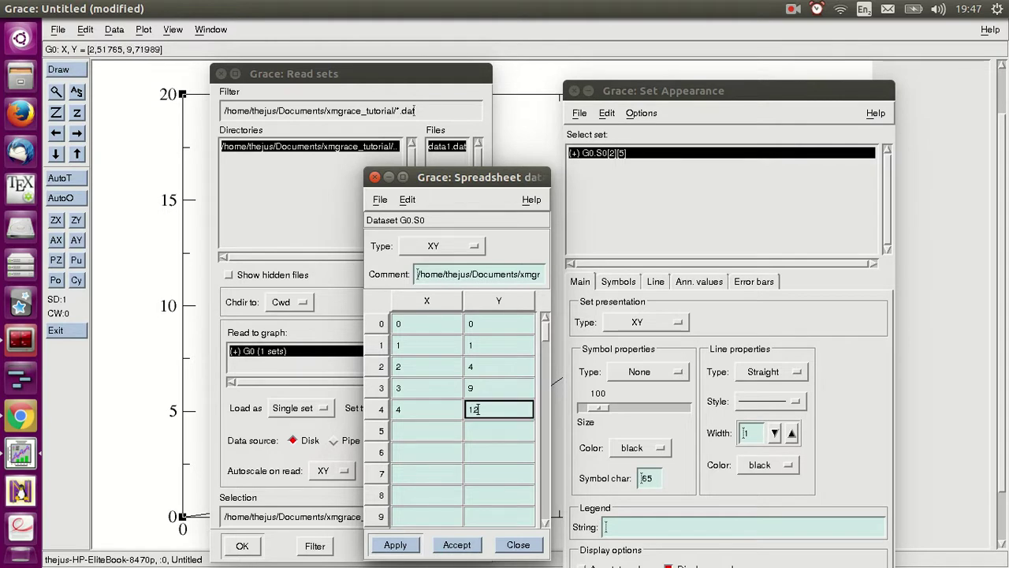
pyautogui.press('Return')
pyautogui.moveTo(755, 90); pyautogui.dragTo(938, 303)
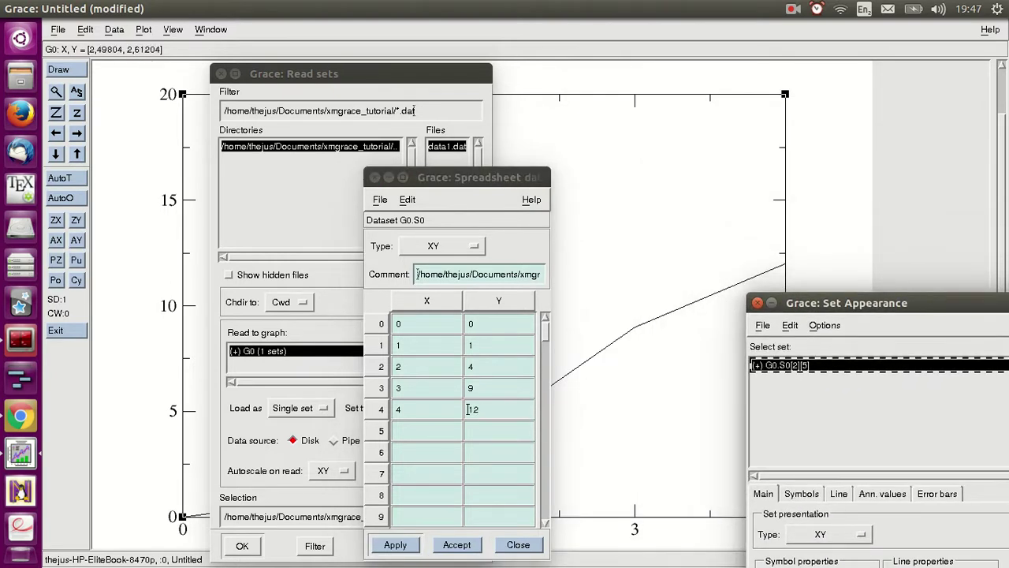
# Restore the Y value in row 4 of the spreadsheet to 16.
pyautogui.click(468, 409)
pyautogui.press('BackSpace')
pyautogui.write('6')
pyautogui.press('Return')
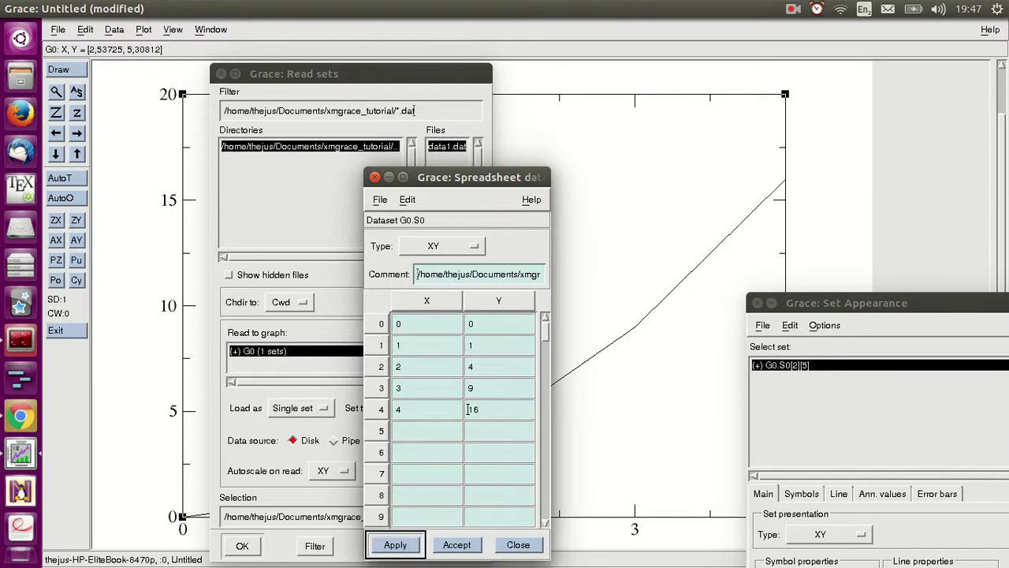
# Accept the spreadsheet data and close the Read sets and Set Appearance dialogs.
pyautogui.moveTo(908, 301); pyautogui.dragTo(736, 60)
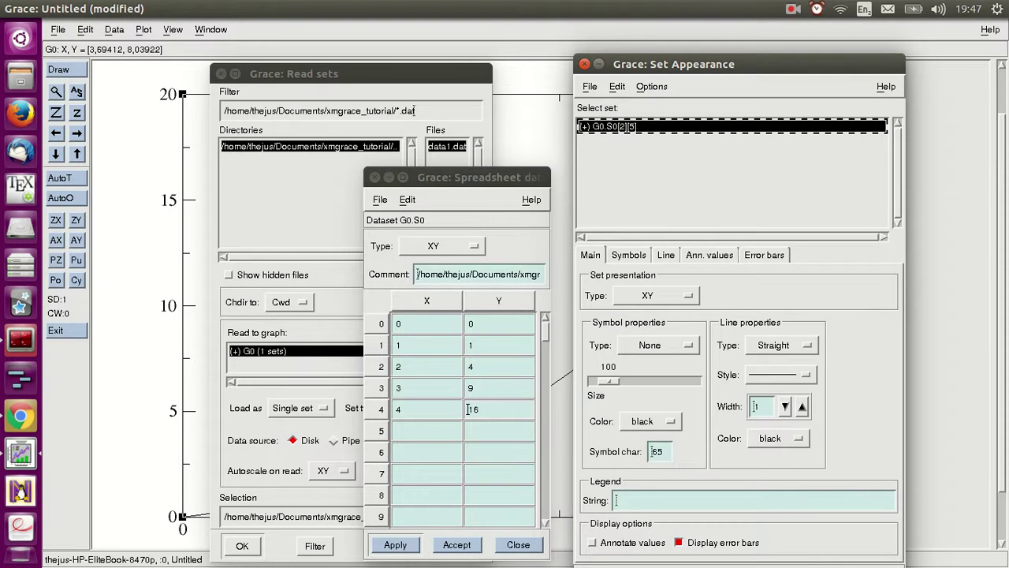
pyautogui.click(456, 544)
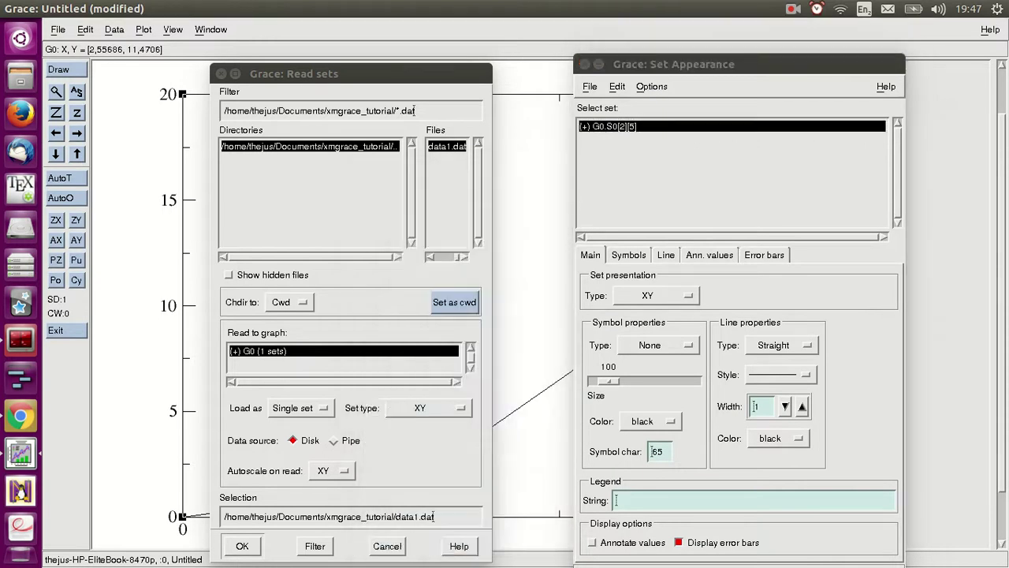
pyautogui.moveTo(236, 76); pyautogui.dragTo(379, 134)
pyautogui.click(367, 117)
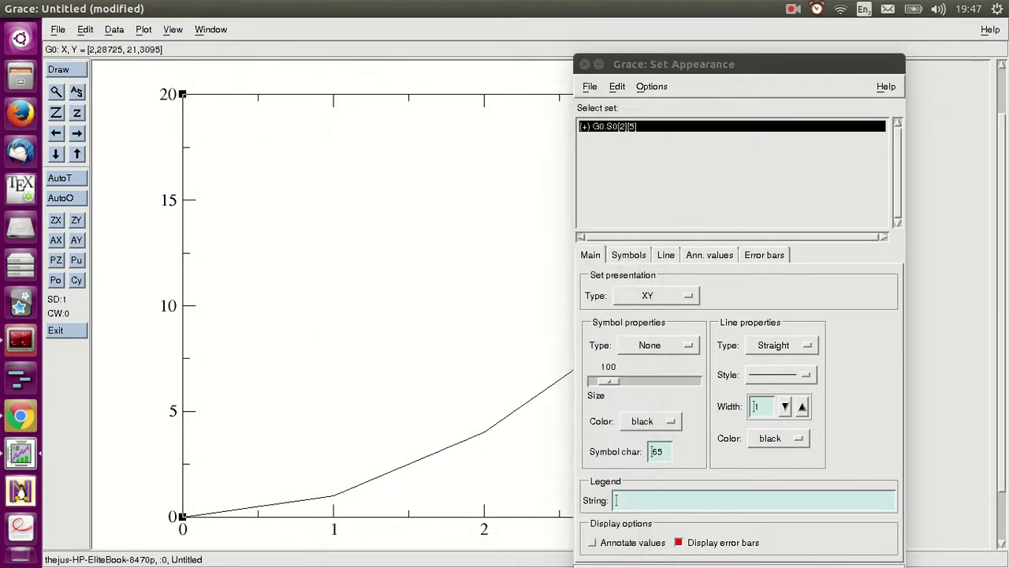
pyautogui.click(584, 63)
pyautogui.moveTo(1002, 252); pyautogui.dragTo(1002, 242)
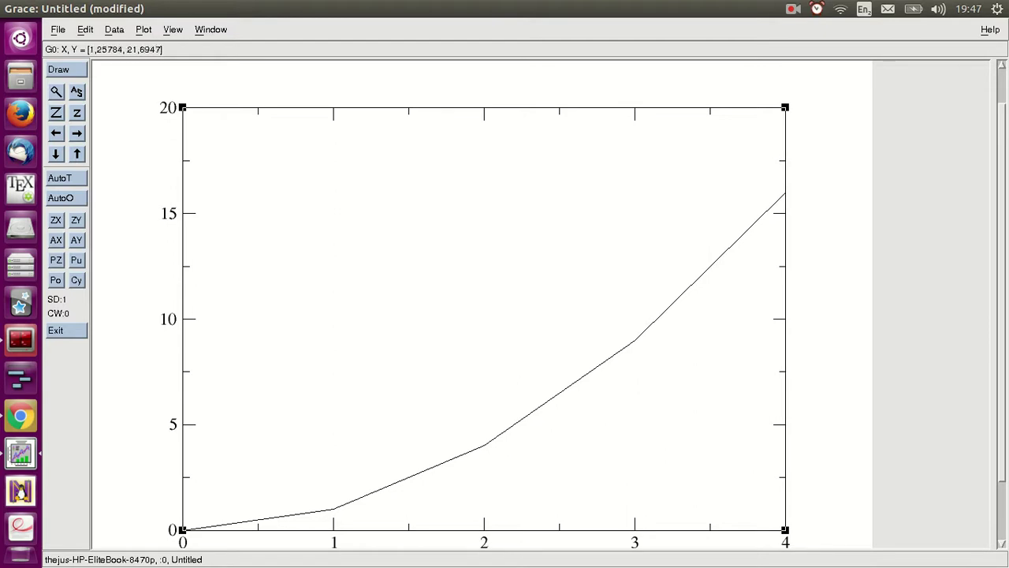
# Give the graph the title "My first data plot" and the subtitle "for youtube", and apply them.
pyautogui.doubleClick(425, 86)
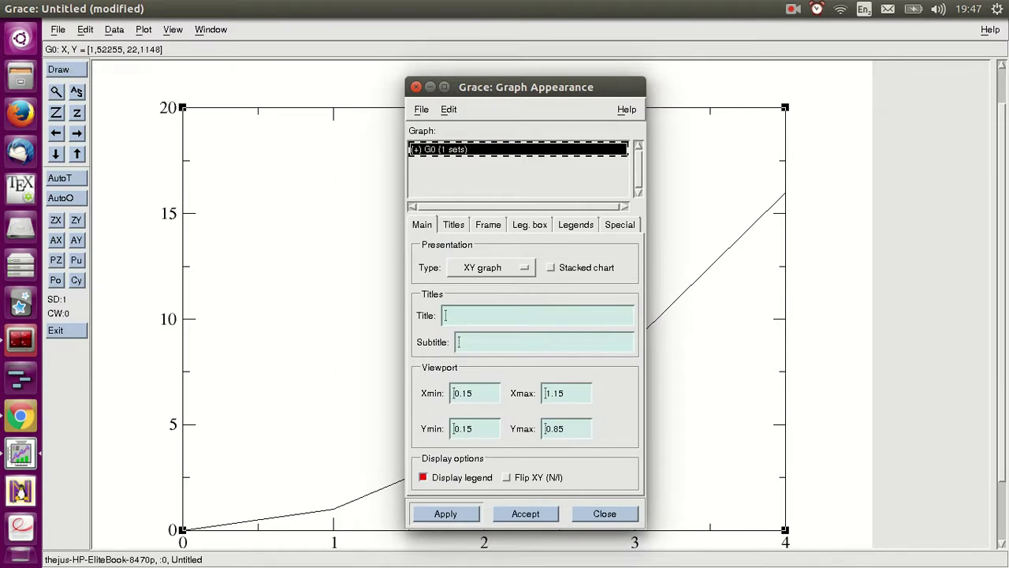
pyautogui.click(446, 315)
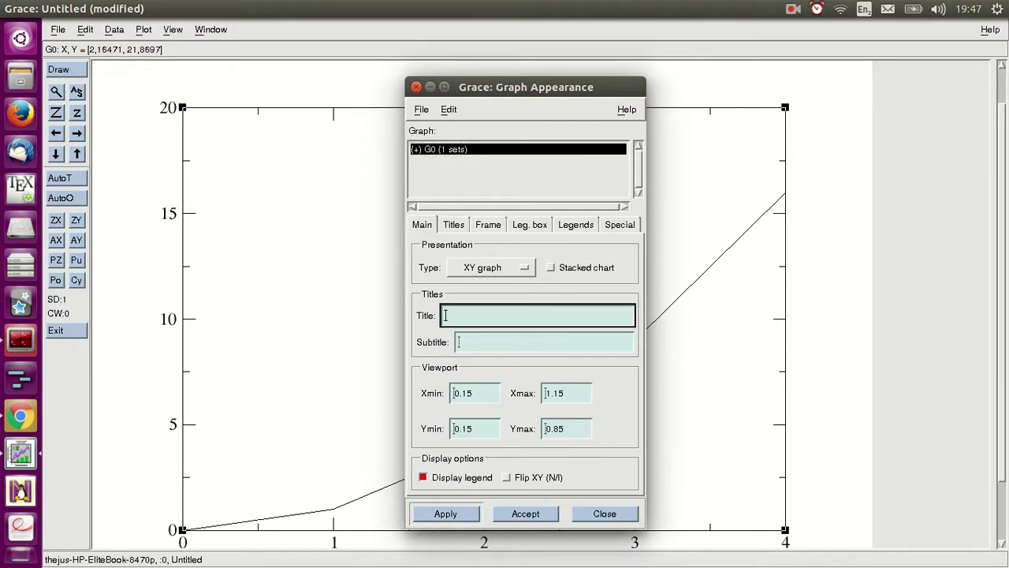
pyautogui.write('My')
pyautogui.write(' first data')
pyautogui.write(' plot')
pyautogui.press('BackSpace')
pyautogui.click(458, 342)
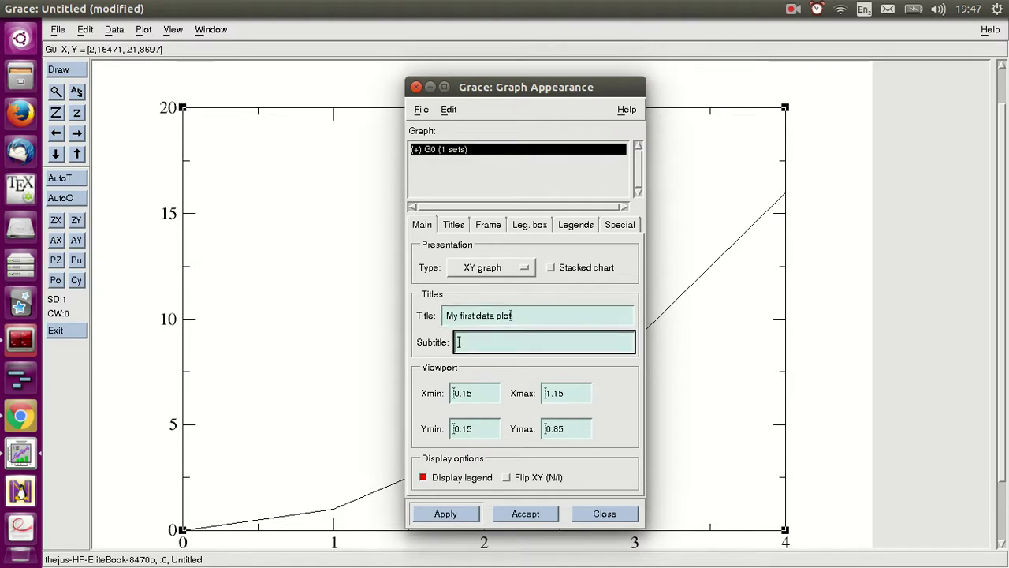
pyautogui.write('for youtube')
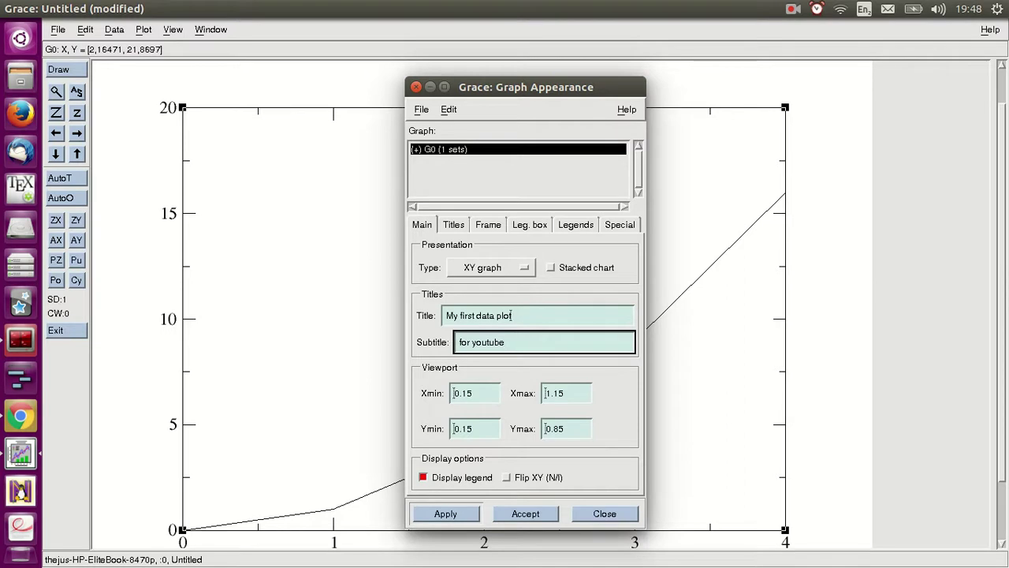
pyautogui.click(445, 513)
pyautogui.moveTo(581, 87); pyautogui.dragTo(772, 61)
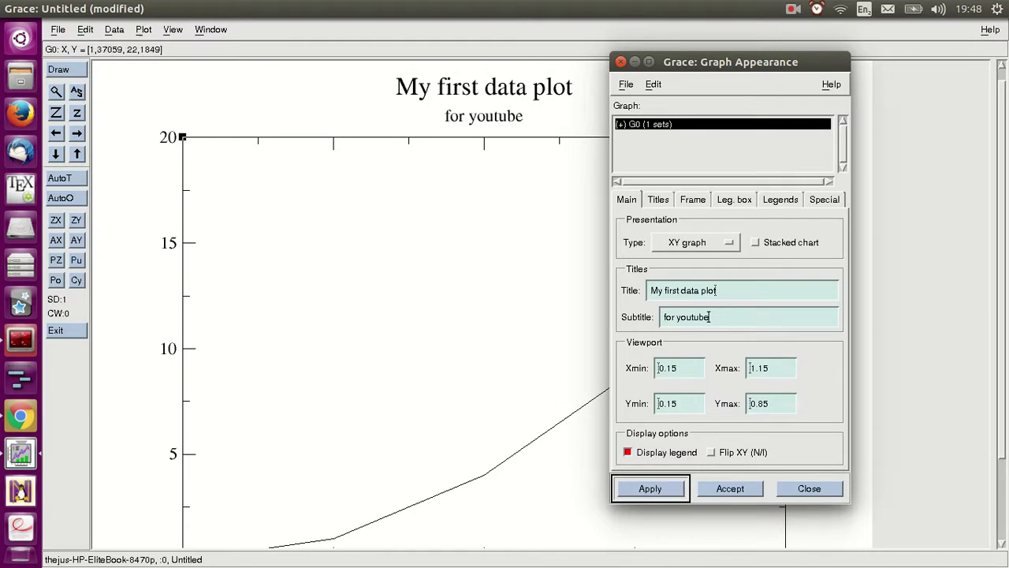
# Label the X axis "x (cm)" and apply the label to the plot.
pyautogui.moveTo(847, 62); pyautogui.dragTo(445, 92)
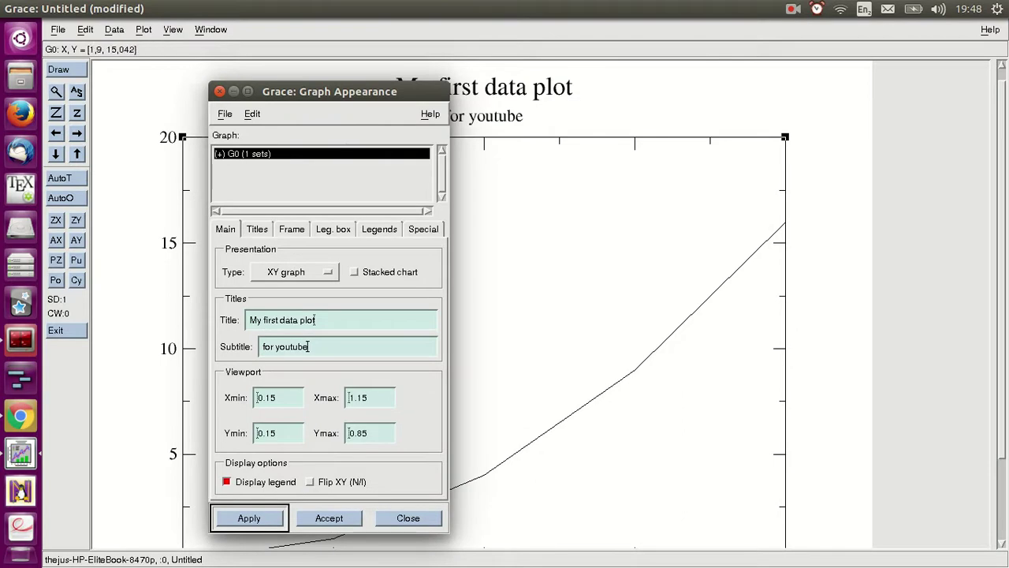
pyautogui.moveTo(1002, 371); pyautogui.dragTo(1002, 438)
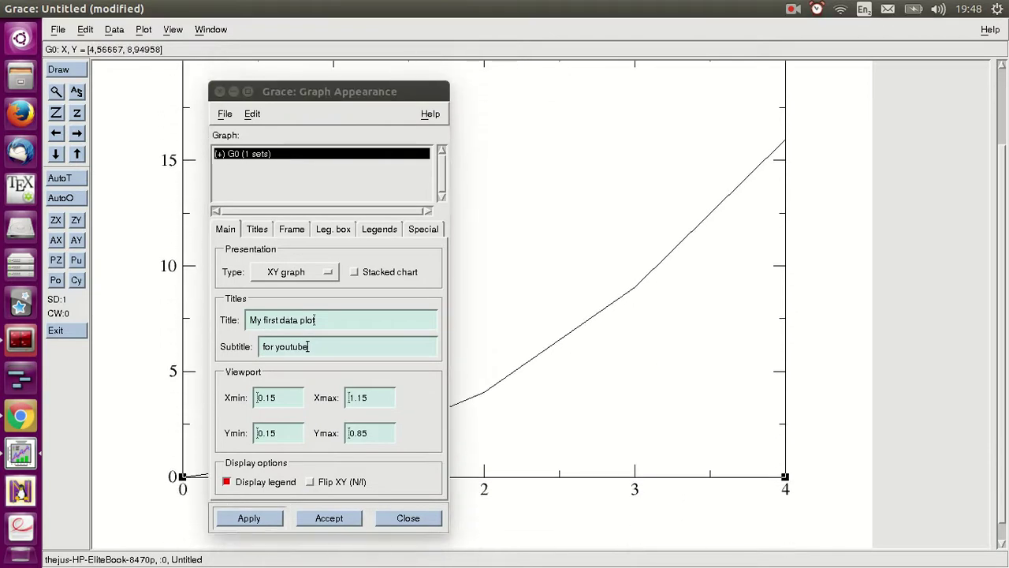
pyautogui.moveTo(361, 92); pyautogui.dragTo(907, 104)
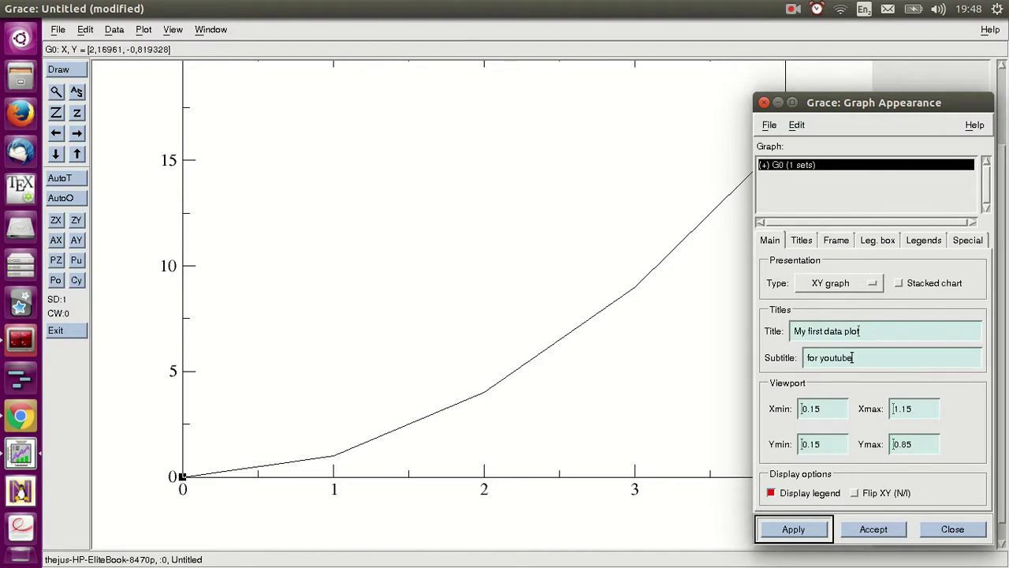
pyautogui.doubleClick(521, 478)
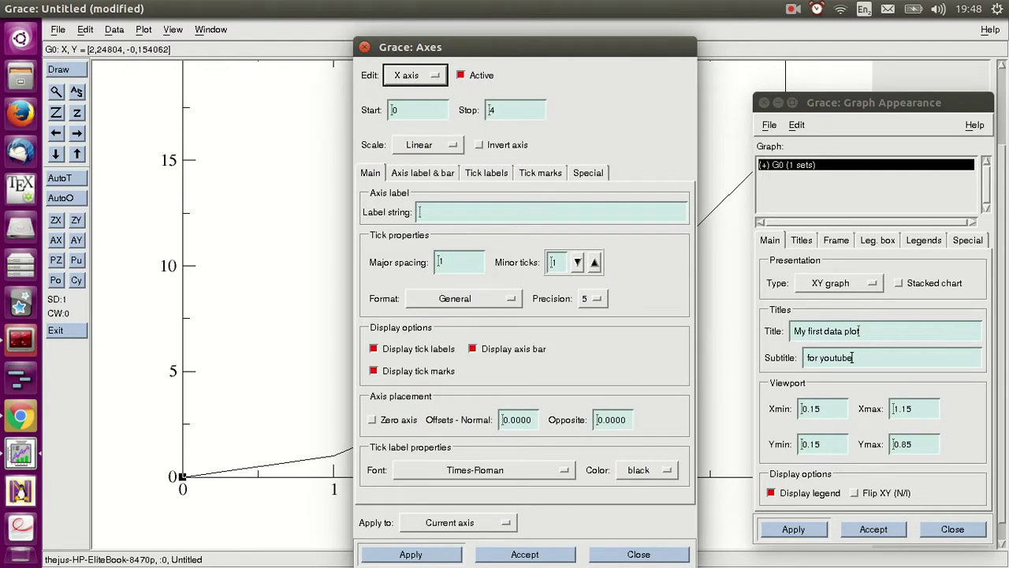
pyautogui.click(419, 211)
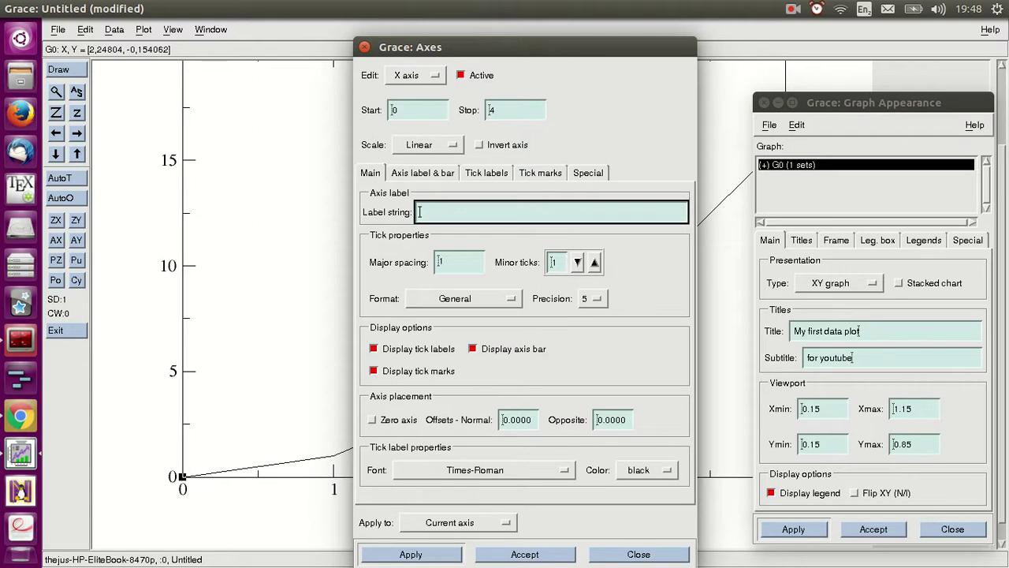
pyautogui.write('x ()')
pyautogui.press('Left')
pyautogui.write('cm')
pyautogui.click(411, 554)
pyautogui.moveTo(608, 49); pyautogui.dragTo(794, 77)
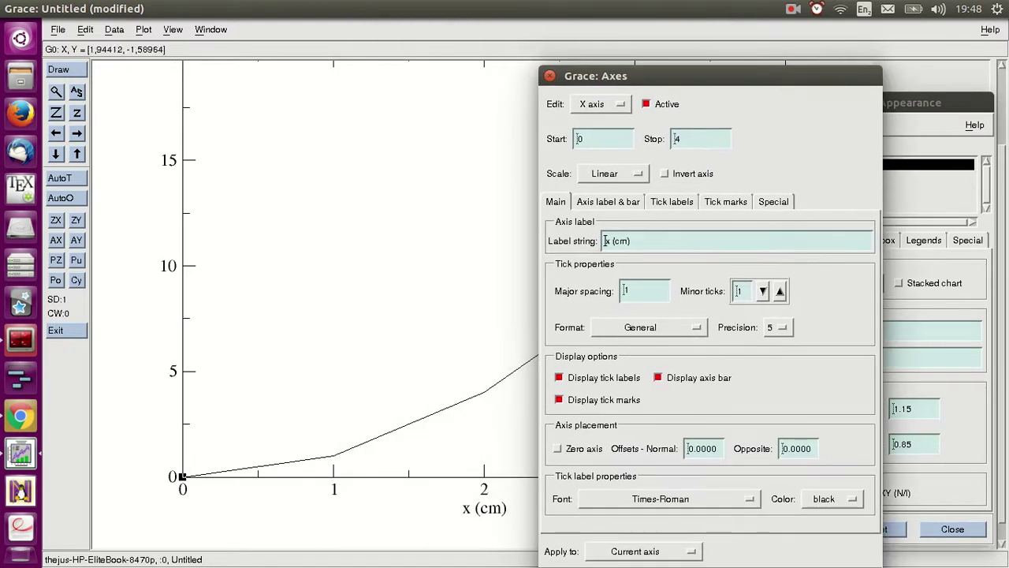
pyautogui.moveTo(735, 76); pyautogui.dragTo(741, 46)
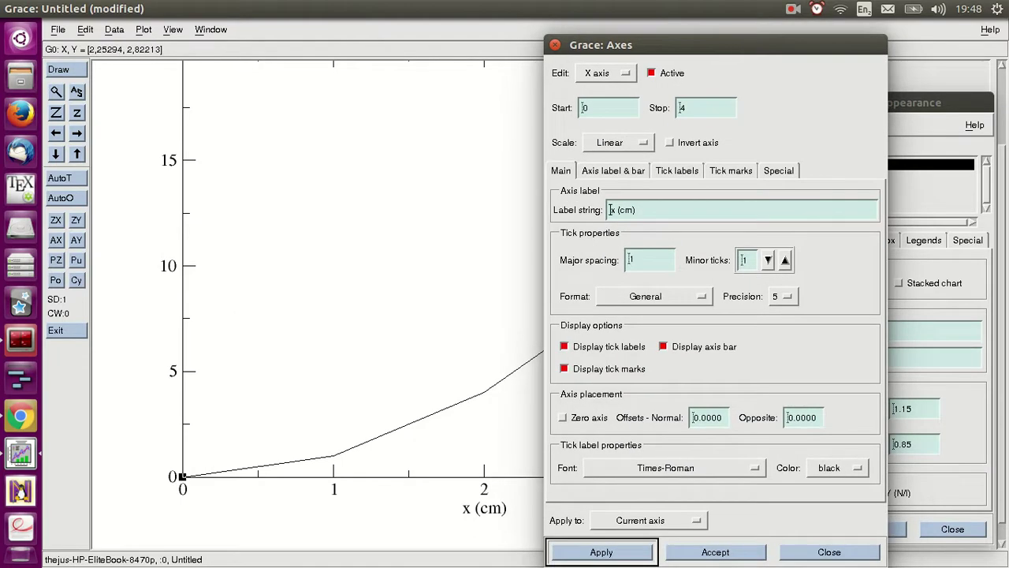
# Label the Y axis "x^2", apply it and close the Axes dialog.
pyautogui.click(606, 73)
pyautogui.click(597, 88)
pyautogui.click(610, 209)
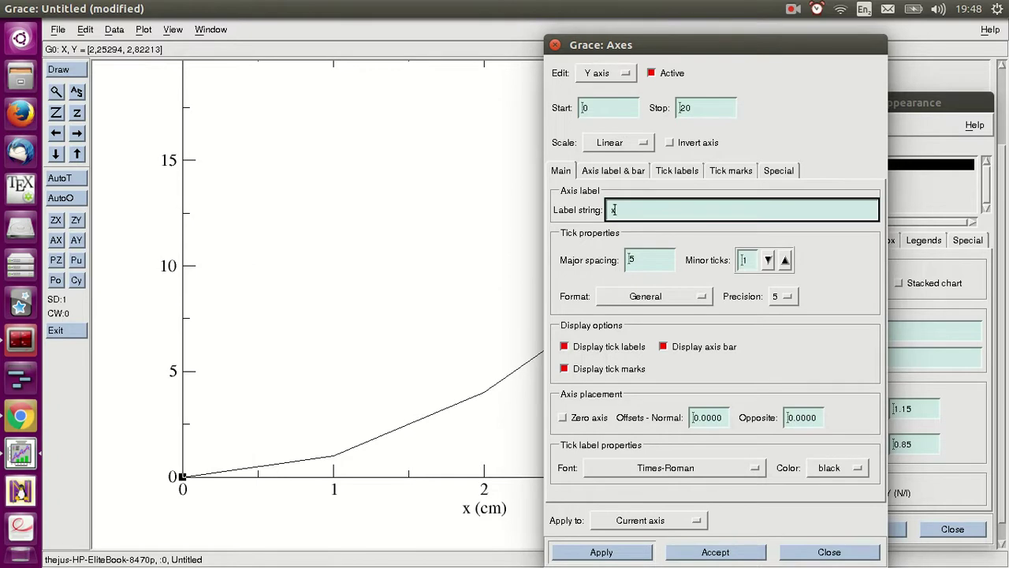
pyautogui.write('x^2')
pyautogui.press('Return')
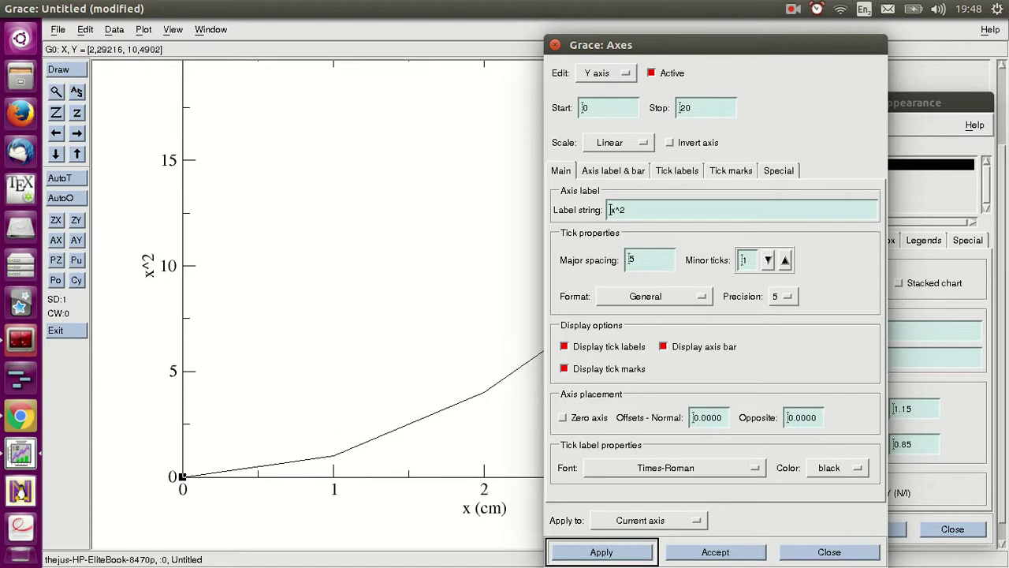
pyautogui.moveTo(788, 48); pyautogui.dragTo(660, 49)
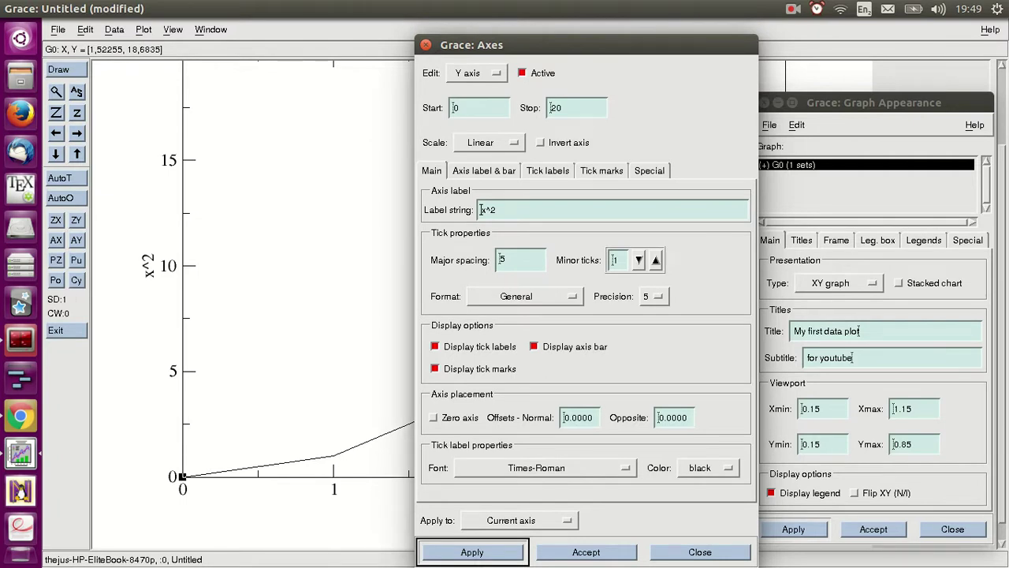
pyautogui.click(426, 44)
pyautogui.moveTo(844, 104); pyautogui.dragTo(457, 91)
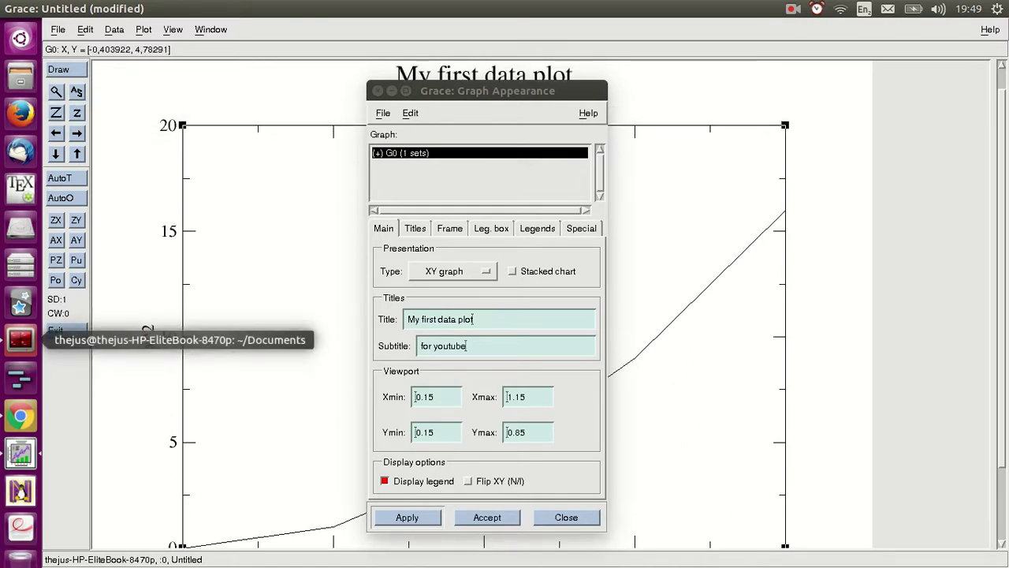
# Switch to the terminal and review the xmgrace launch command in the command history.
pyautogui.click(21, 339)
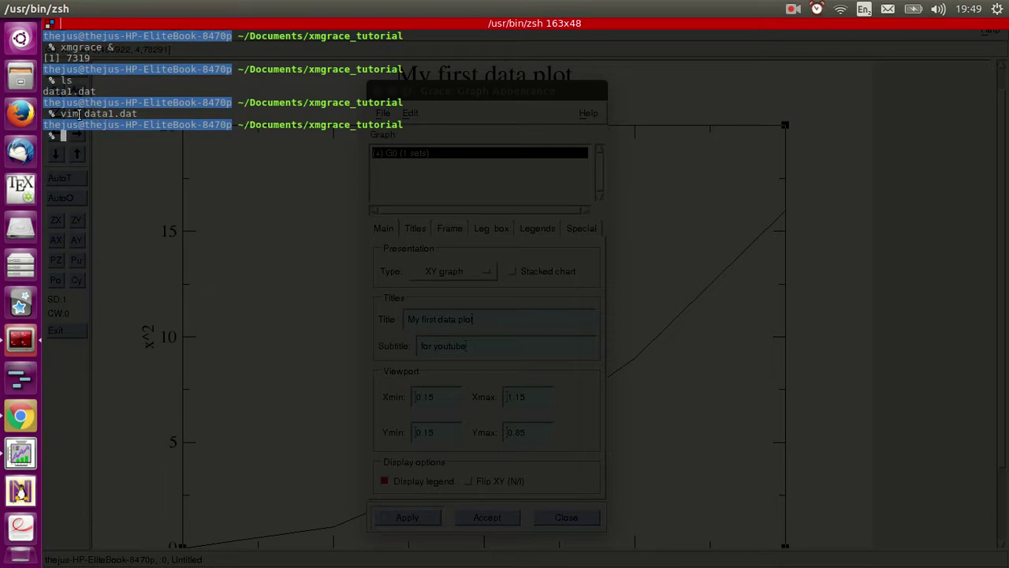
pyautogui.moveTo(60, 47); pyautogui.dragTo(95, 47)
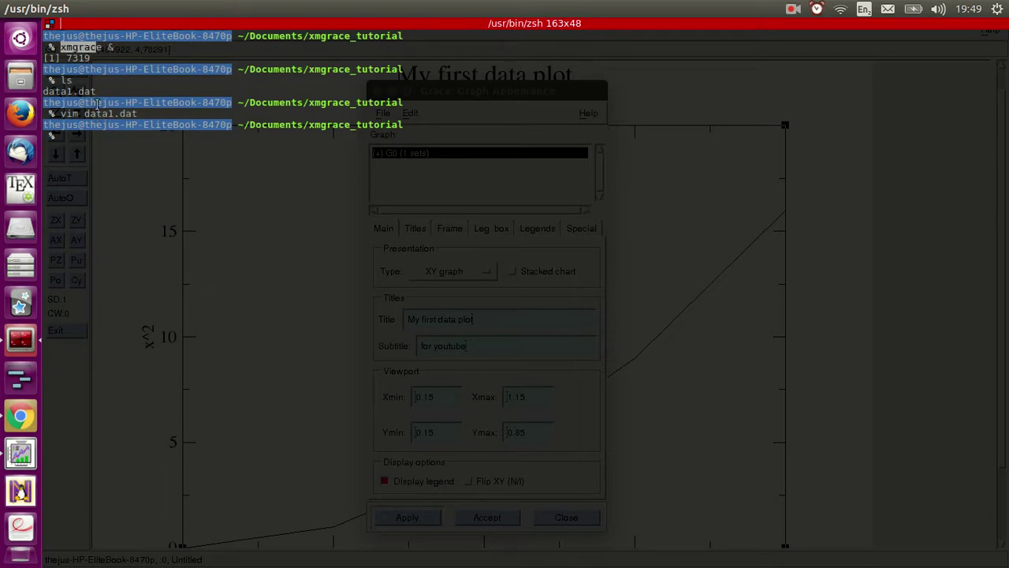
pyautogui.click(85, 134)
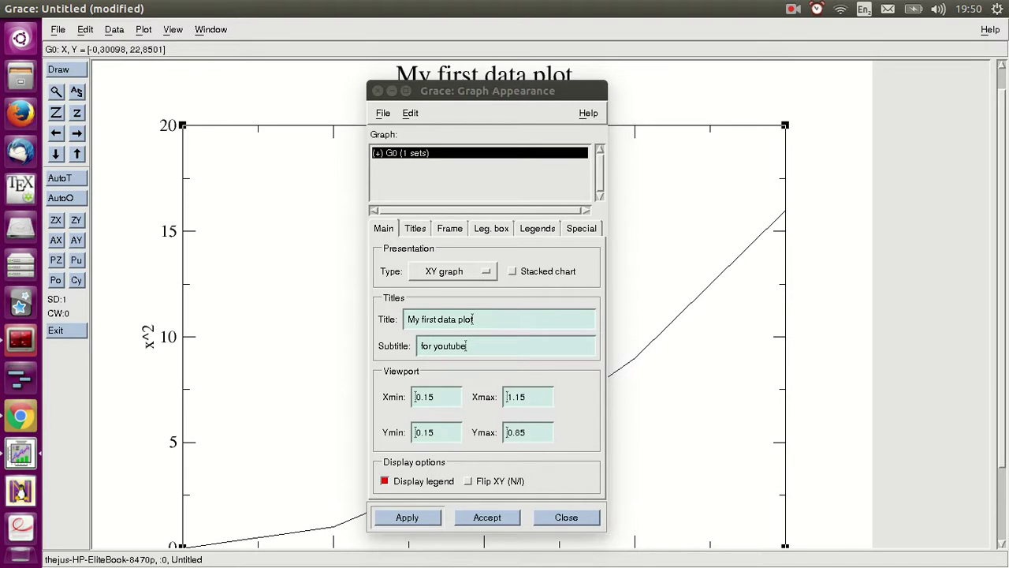
# Save the project as plot1.agr in the xmgrace_tutorial folder, and save it once more under the same name.
pyautogui.click(57, 30)
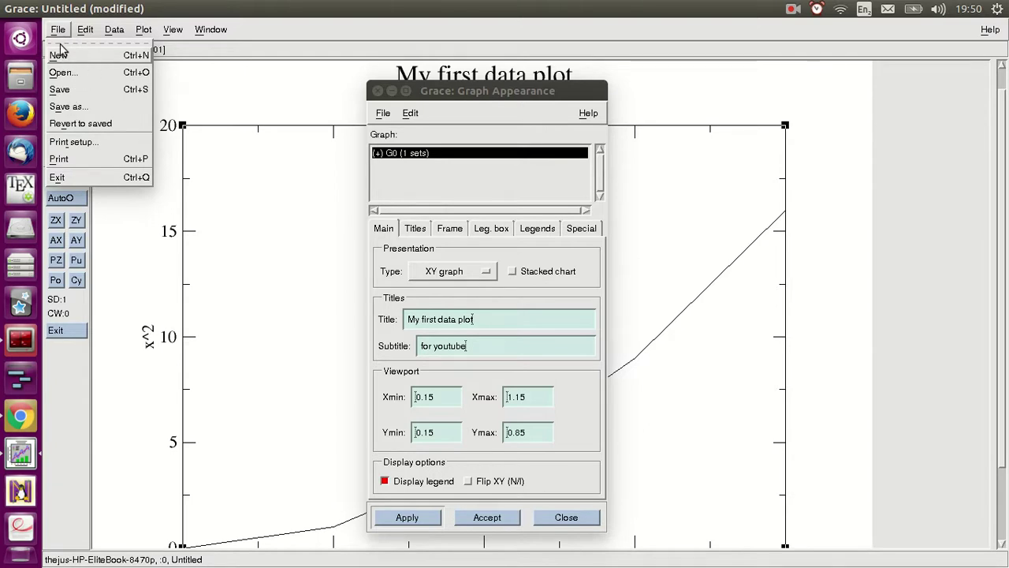
pyautogui.click(69, 107)
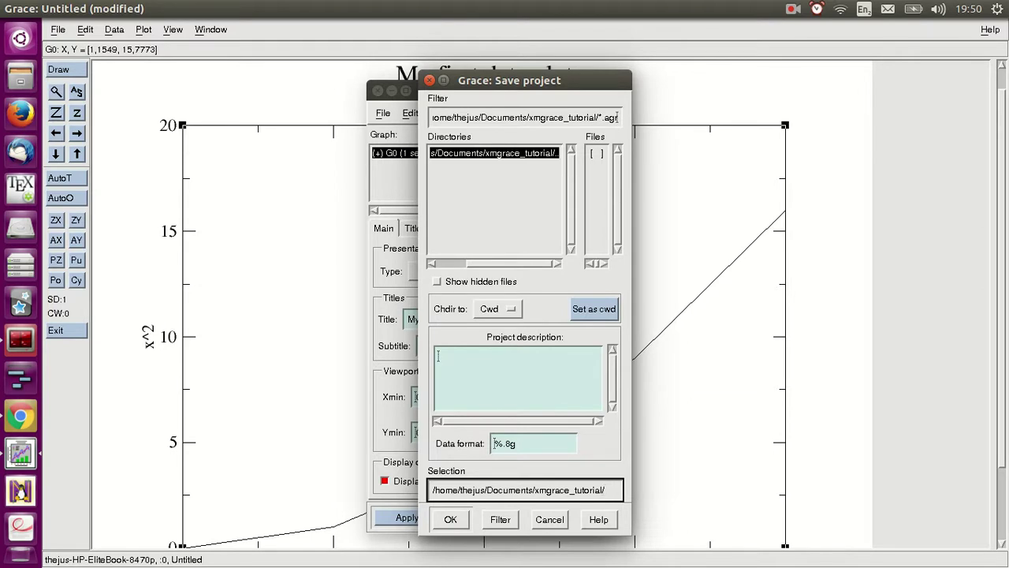
pyautogui.write('1')
pyautogui.press('BackSpace')
pyautogui.press('BackSpace')
pyautogui.press('BackSpace')
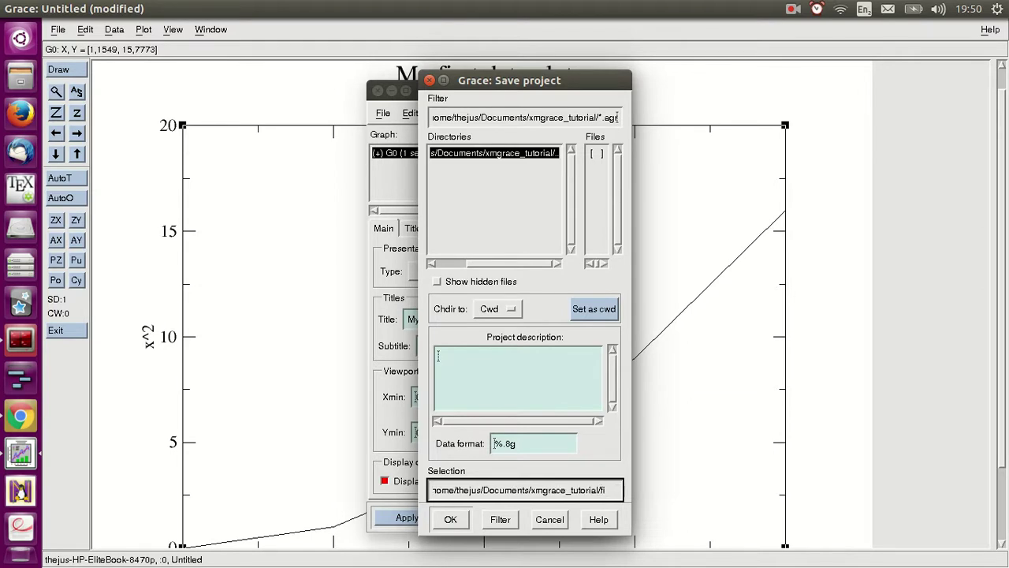
pyautogui.write('plot1.agr')
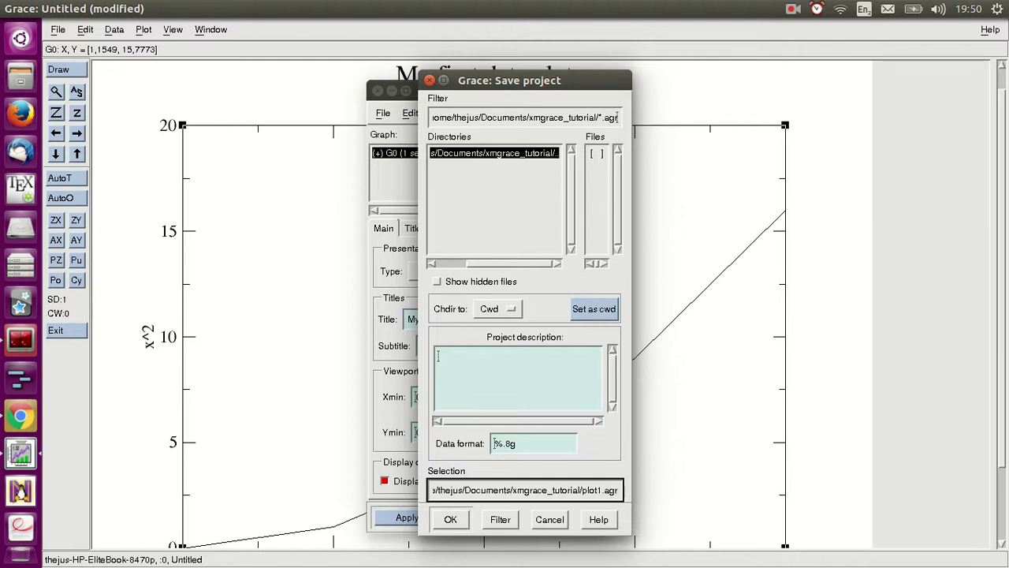
pyautogui.press('Return')
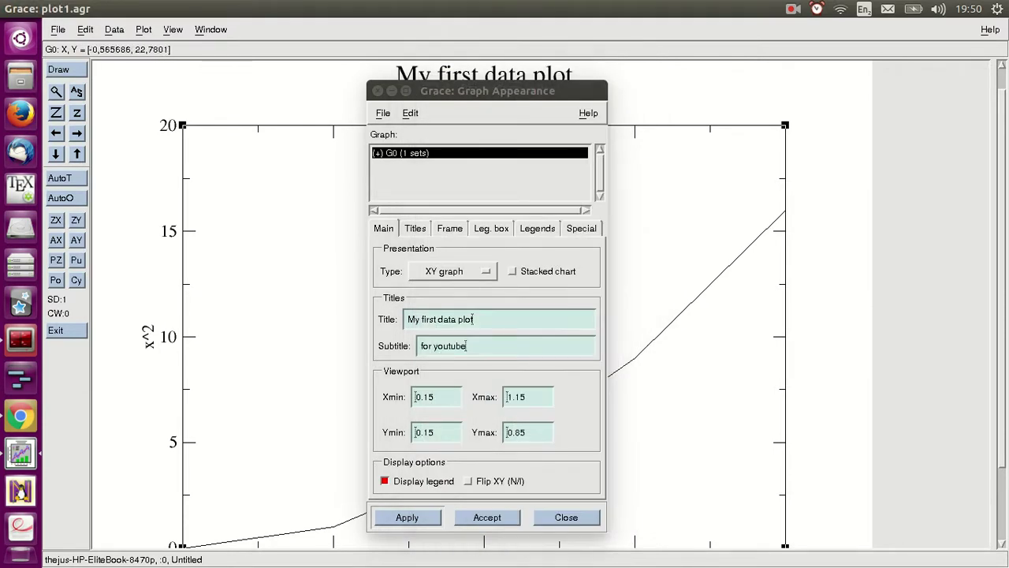
pyautogui.click(58, 29)
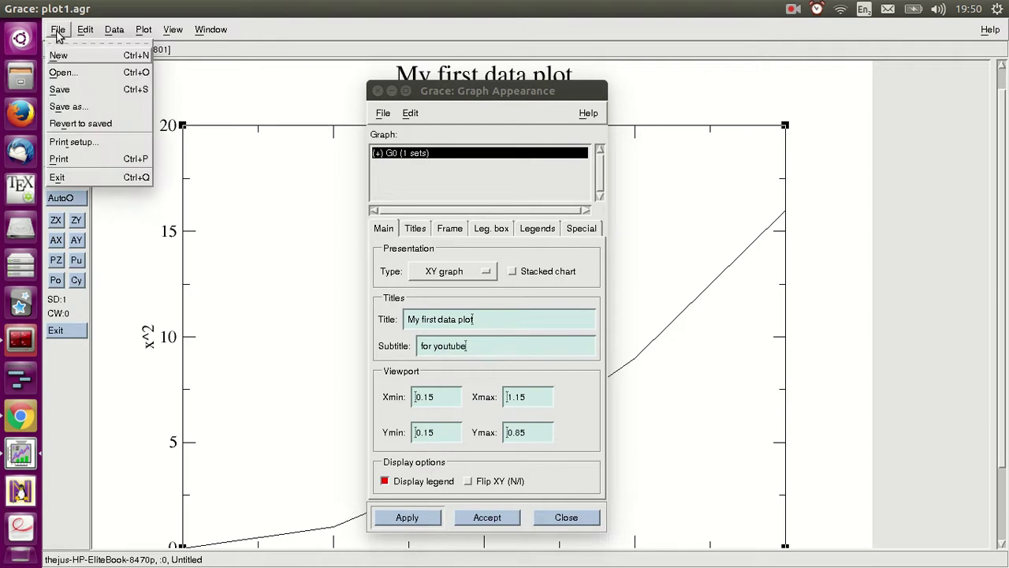
pyautogui.click(59, 89)
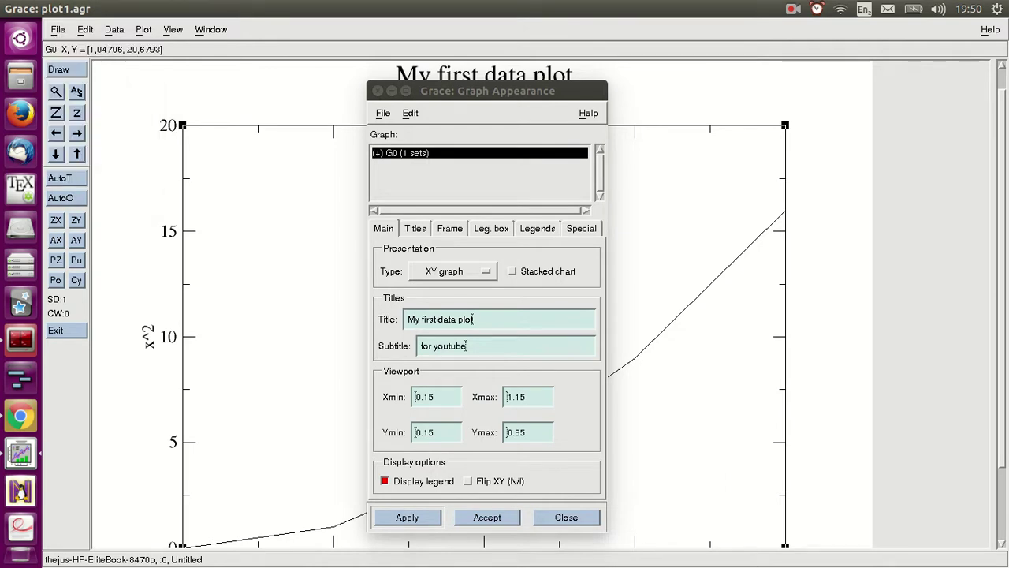
# Switch to the terminal and list the folder's files to check for plot1.agr.
pyautogui.hotkey('alt', 'Tab')
pyautogui.write('ls')
pyautogui.press('Return')
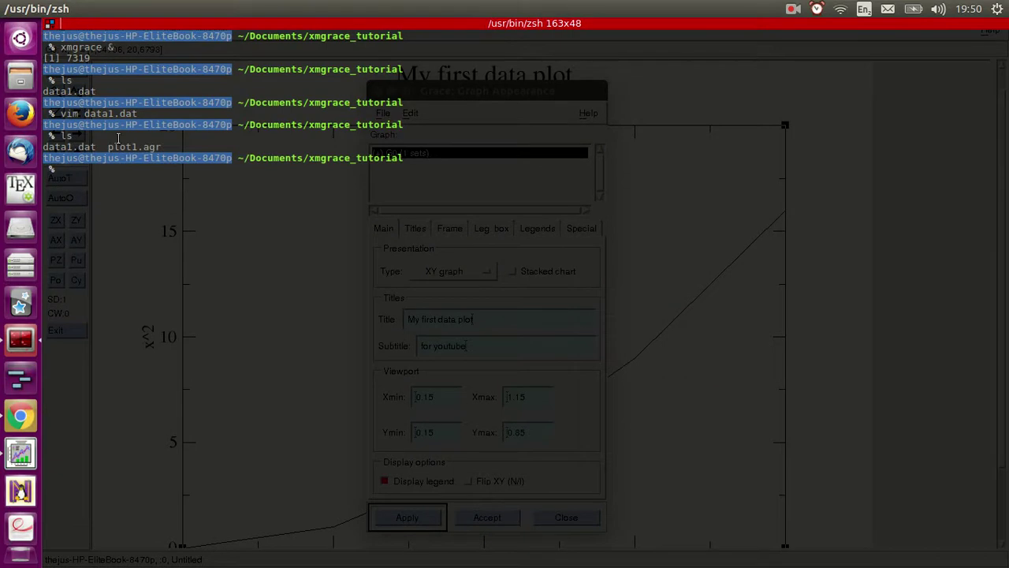
pyautogui.moveTo(111, 146); pyautogui.dragTo(164, 147)
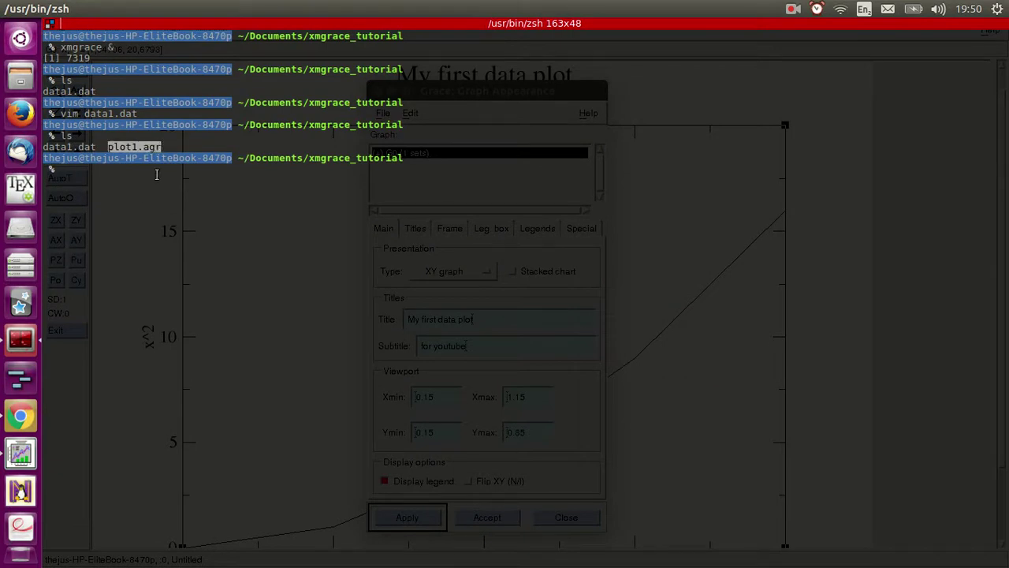
pyautogui.click(144, 208)
# Switch back to Grace, close the Graph Appearance dialog and return to the terminal.
pyautogui.hotkey('alt', 'Tab')
pyautogui.click(378, 91)
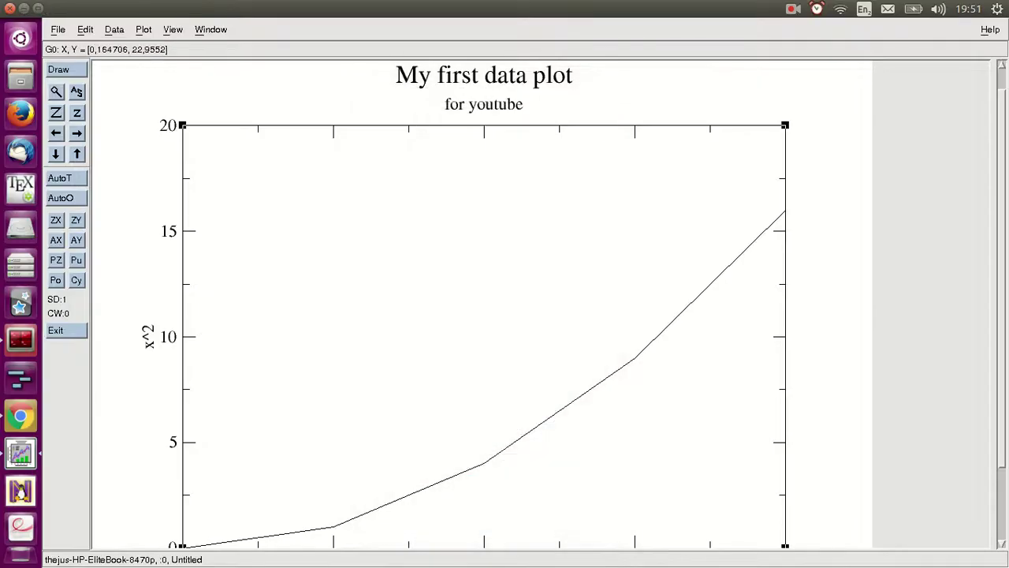
pyautogui.hotkey('alt', 'Tab')
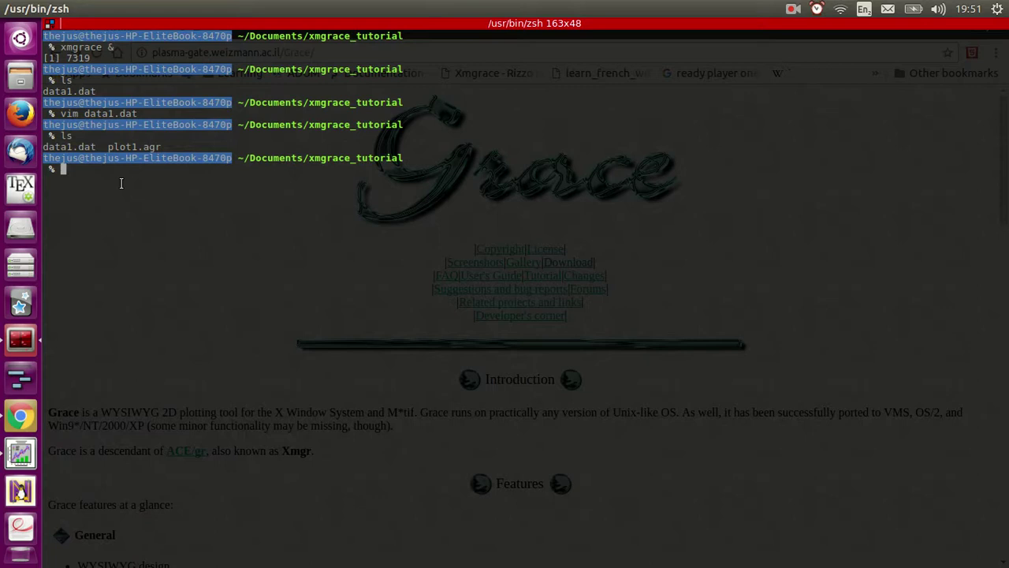
# Launch Grace in the background with data1.dat from the terminal, and maximize its window to view the plot.
pyautogui.write('xm')
pyautogui.press('Tab')
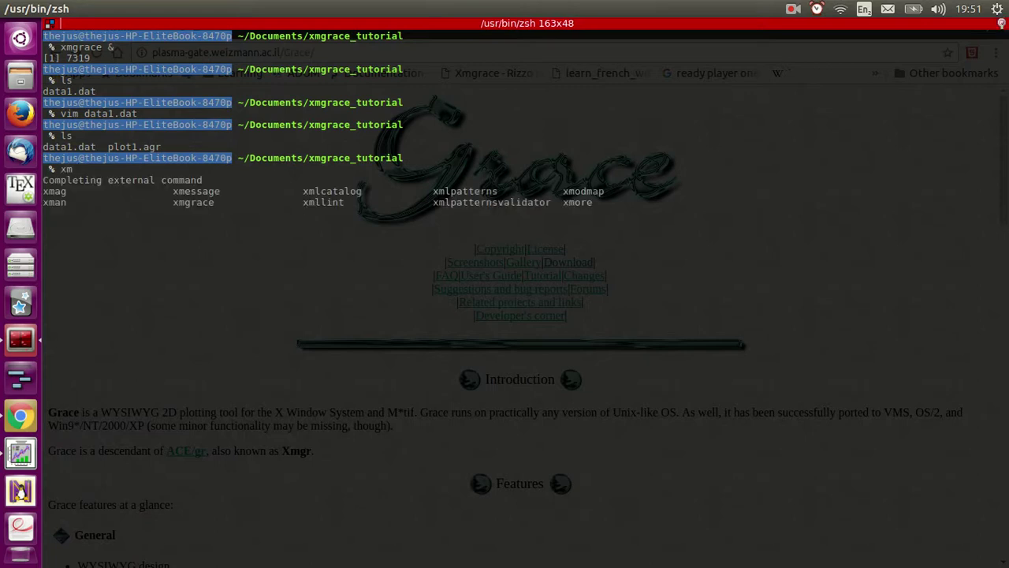
pyautogui.write('g')
pyautogui.press('Tab')
pyautogui.write('da')
pyautogui.press('Tab')
pyautogui.write('&')
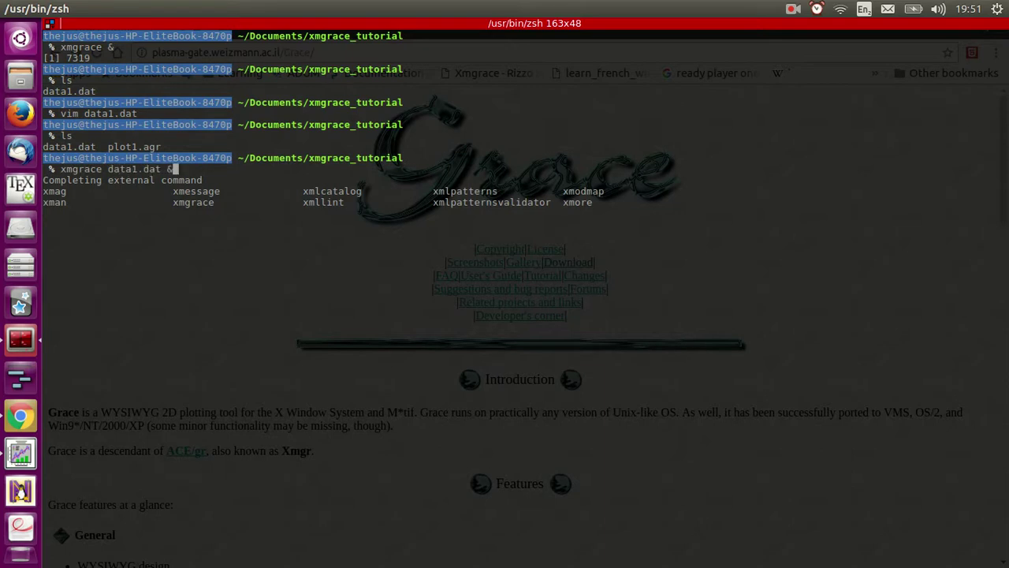
pyautogui.press('Return')
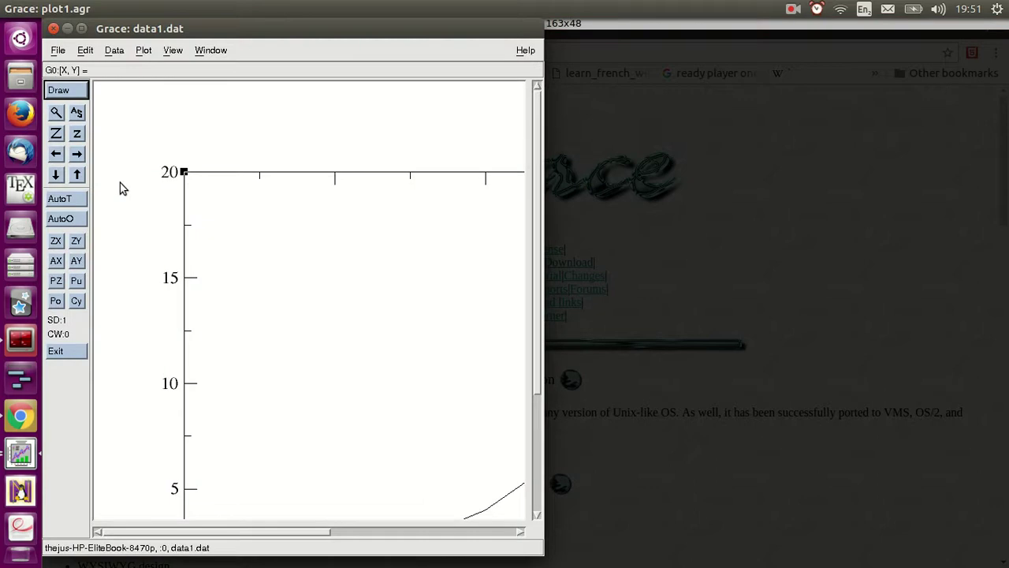
pyautogui.click(81, 28)
pyautogui.scroll(-3, 1002, 292)
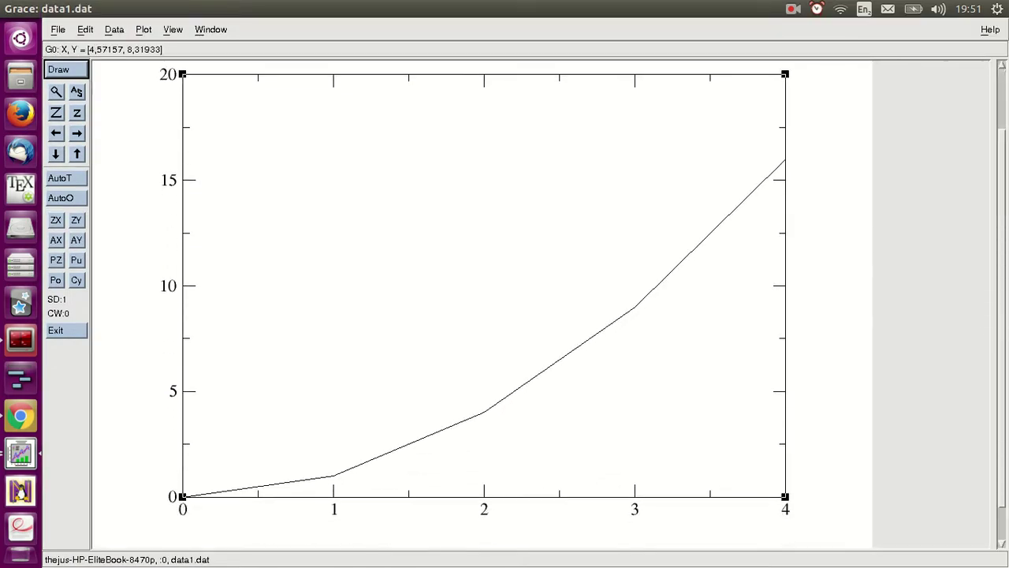
# Close the Grace window showing data1.dat.
pyautogui.click(115, 32)
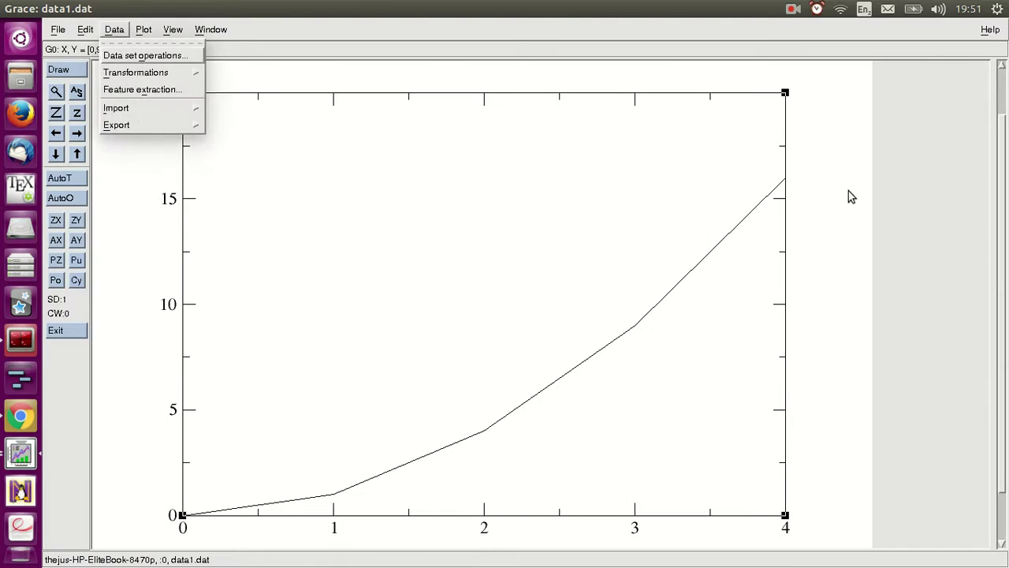
pyautogui.click(864, 162)
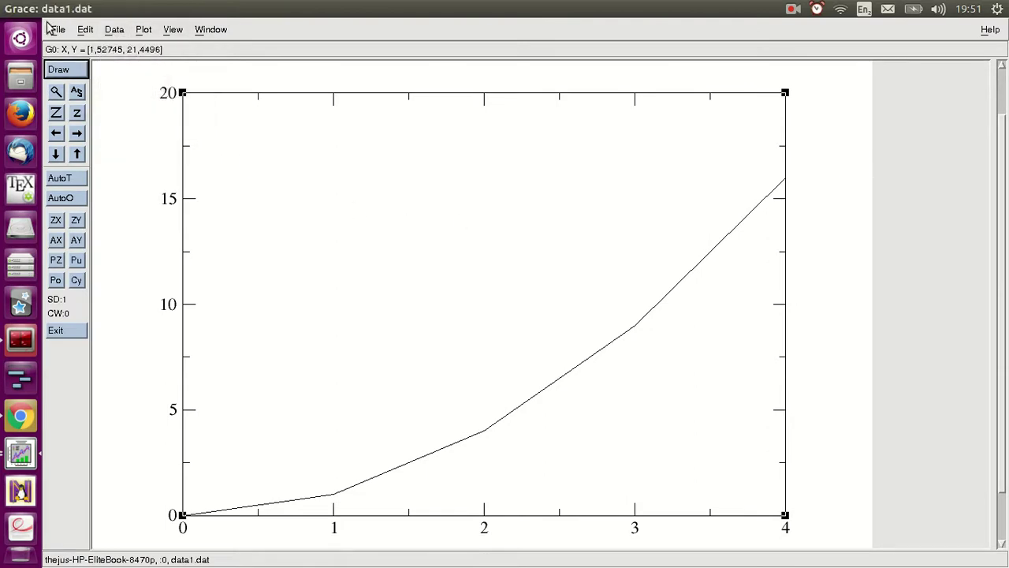
pyautogui.click(9, 8)
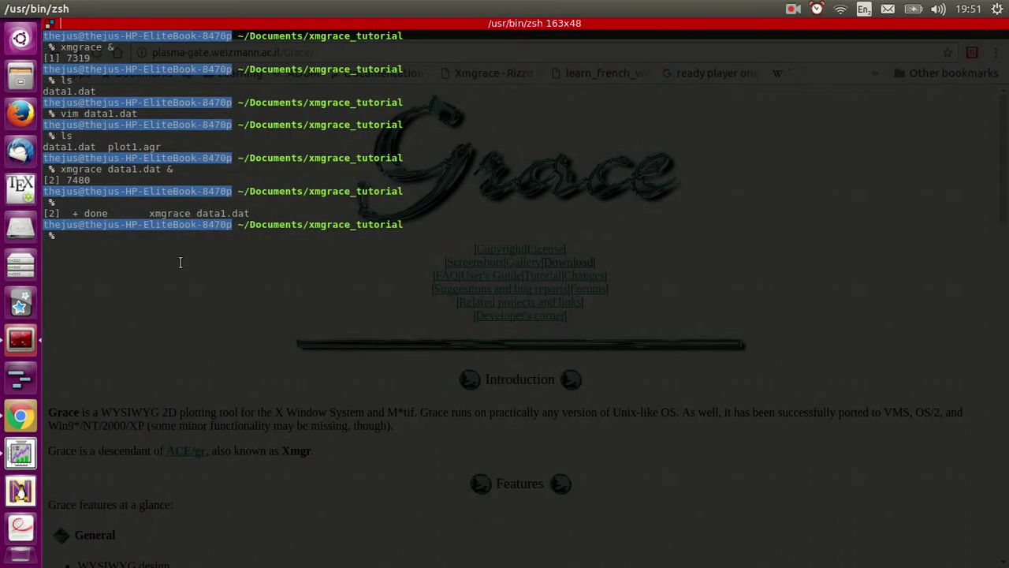
# Launch Grace in the background with the saved project plot1.agr from the terminal, and view the plot in a maximized window.
pyautogui.write('xmgrace p')
pyautogui.press('Tab')
pyautogui.write('&')
pyautogui.press('Return')
pyautogui.doubleClick(181, 7)
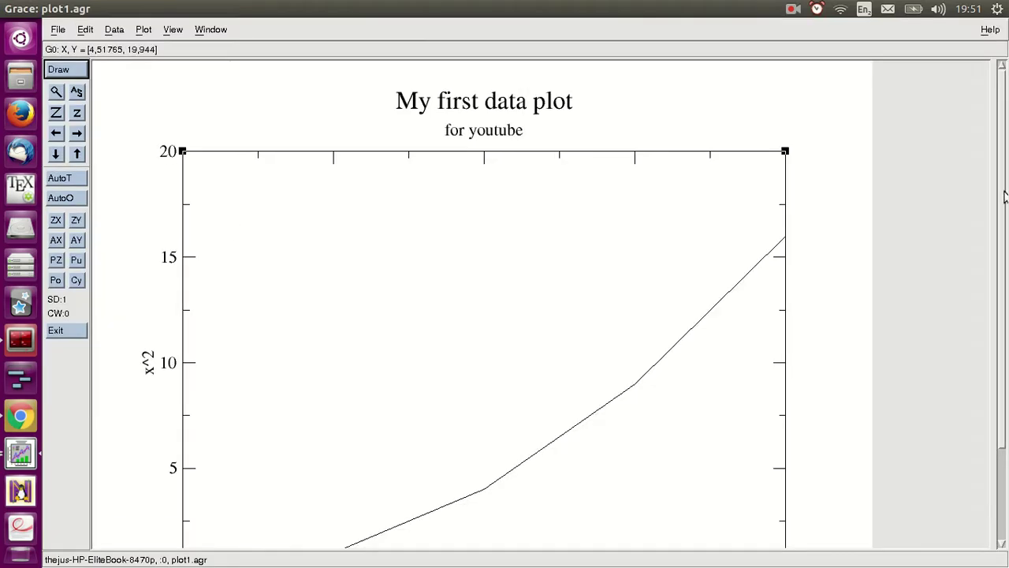
pyautogui.moveTo(1003, 159); pyautogui.dragTo(1003, 183)
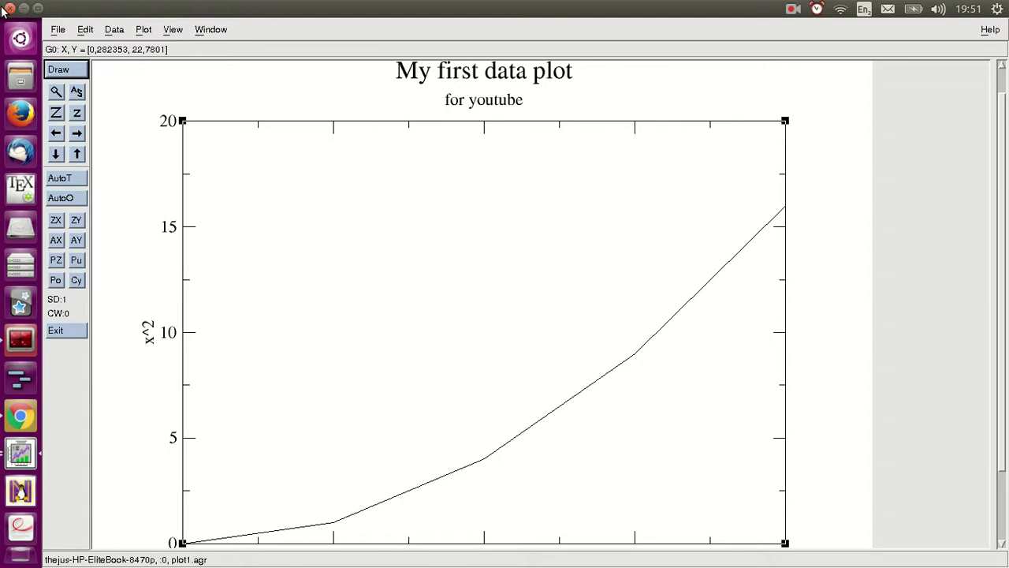
pyautogui.moveTo(1003, 103)
pyautogui.mouseDown()
pyautogui.moveTo(1003, 125)
pyautogui.moveTo(1003, 93)
pyautogui.mouseUp()
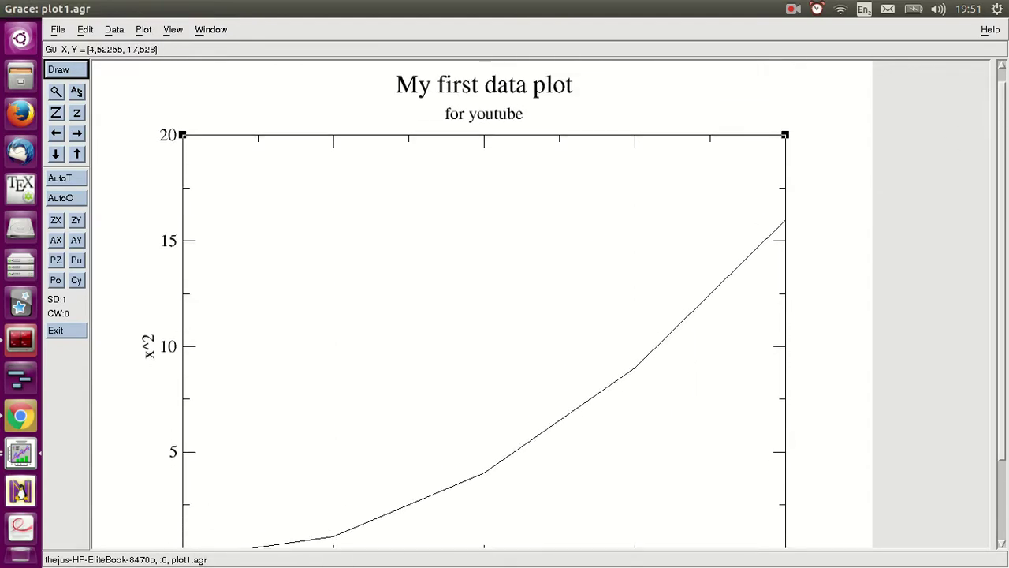
# Save the current graph's plot parameters as plot1.par in the xmgrace_tutorial folder, and close the Write parameters dialog.
pyautogui.click(140, 30)
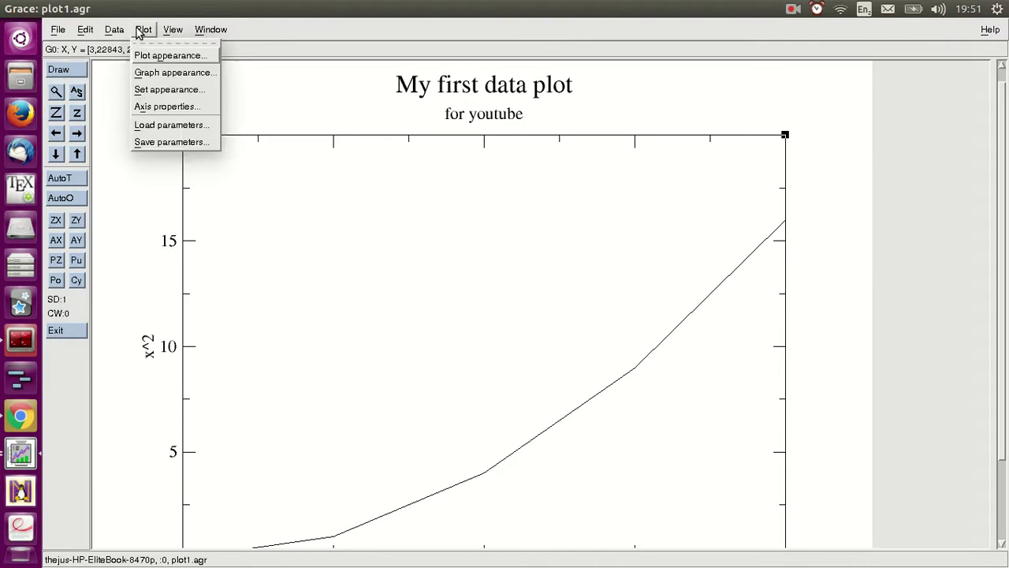
pyautogui.click(163, 142)
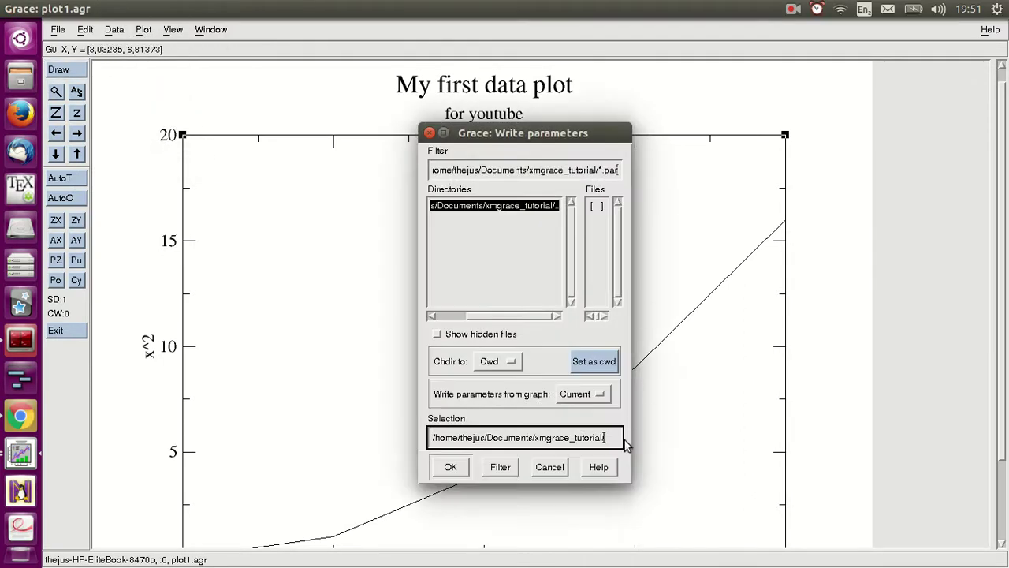
pyautogui.write('plot')
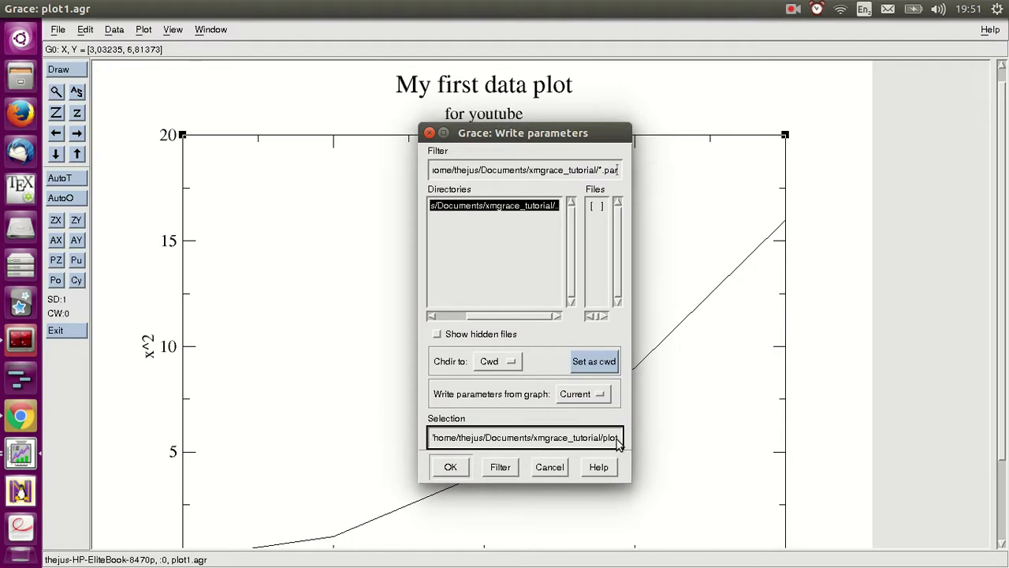
pyautogui.write('1.p')
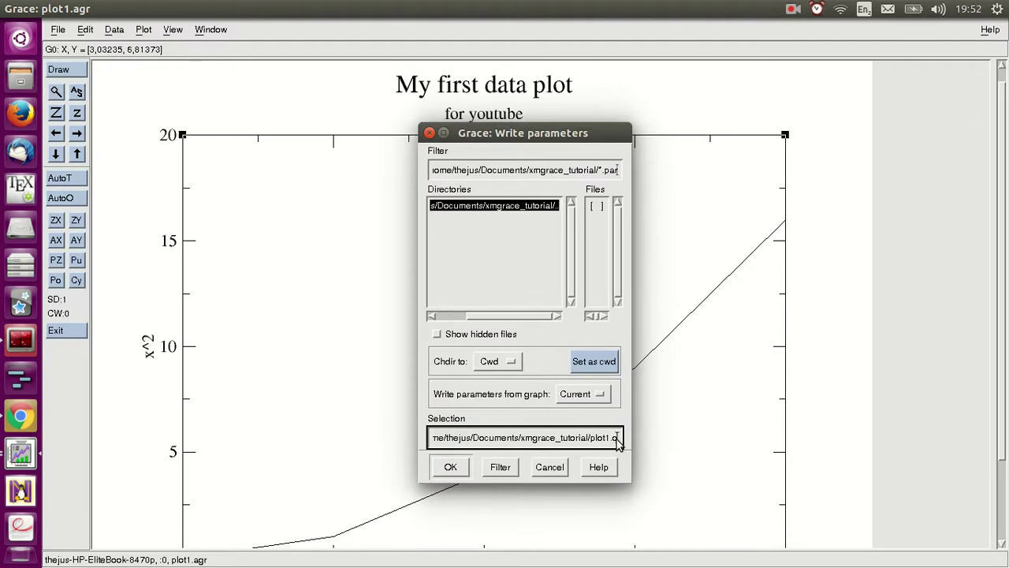
pyautogui.write('ar')
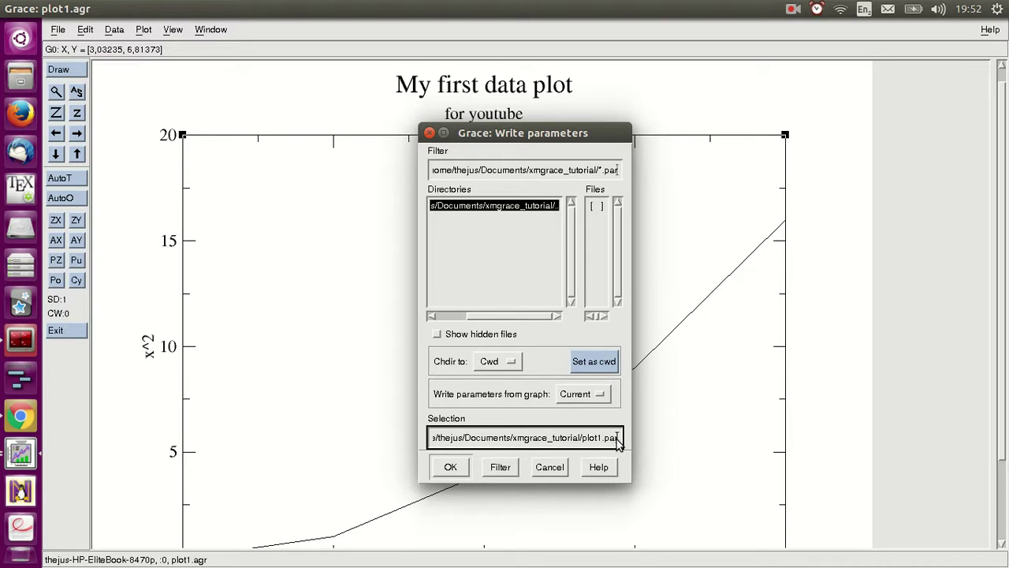
pyautogui.click(465, 466)
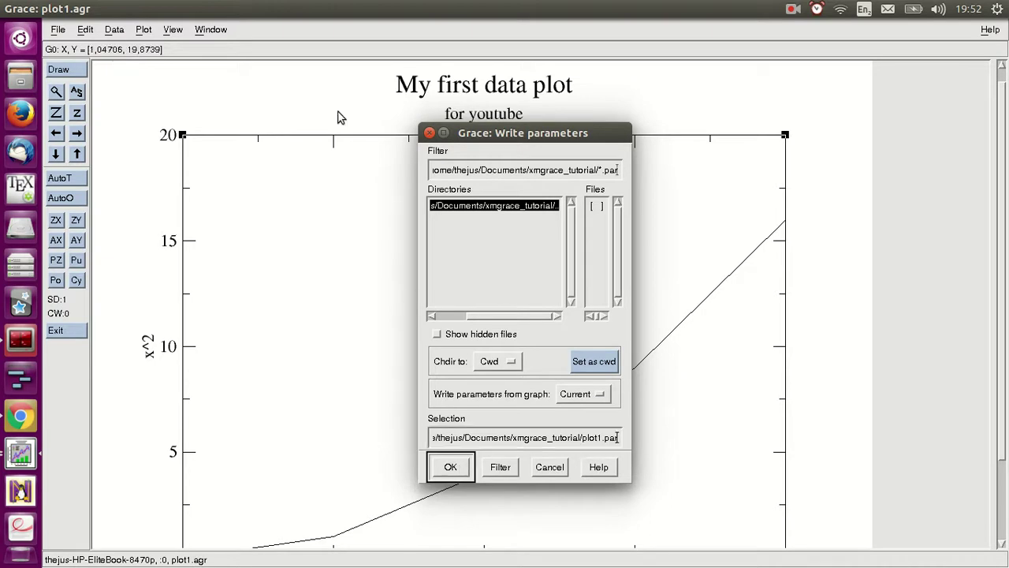
pyautogui.click(430, 134)
# Switch to the terminal and list the folder's files to check for plot1.par.
pyautogui.hotkey('alt', 'Tab')
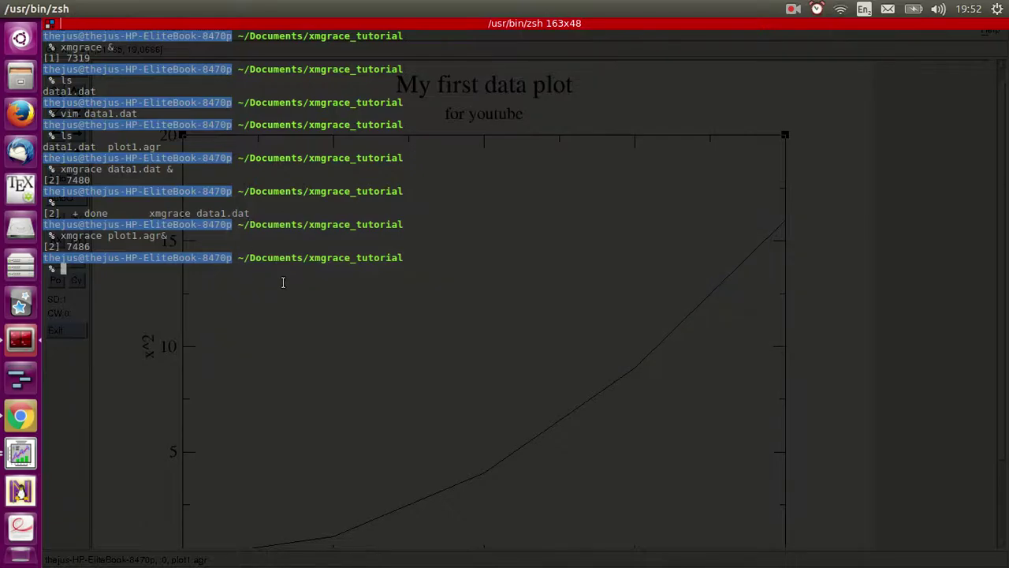
pyautogui.write('ls')
pyautogui.press('Return')
pyautogui.moveTo(172, 280); pyautogui.dragTo(229, 280)
pyautogui.click(234, 280)
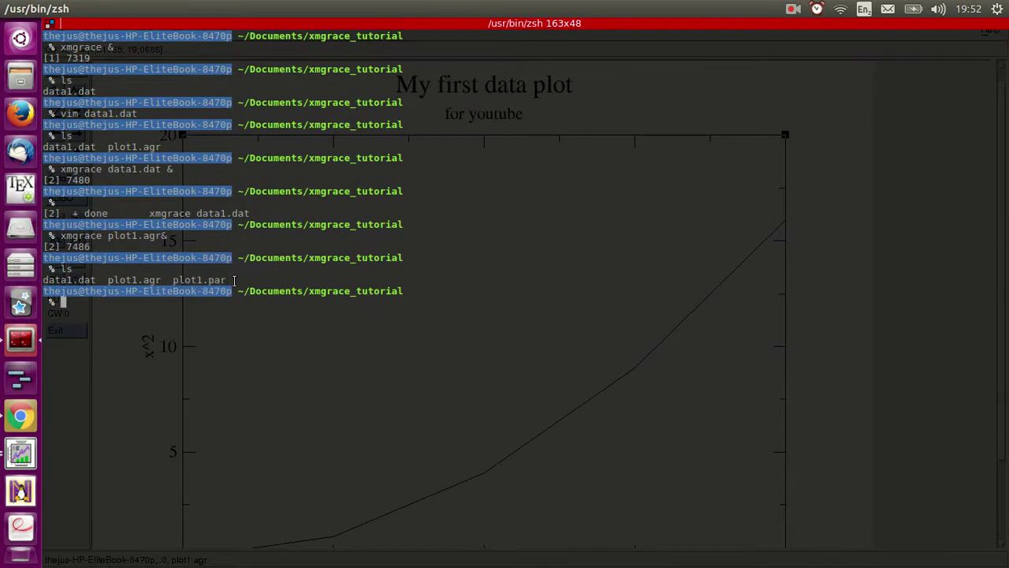
# Close the plot1.agr window and launch Grace in the background from the terminal with data1.dat and the parameter file plot1.par.
pyautogui.hotkey('alt', 'Tab')
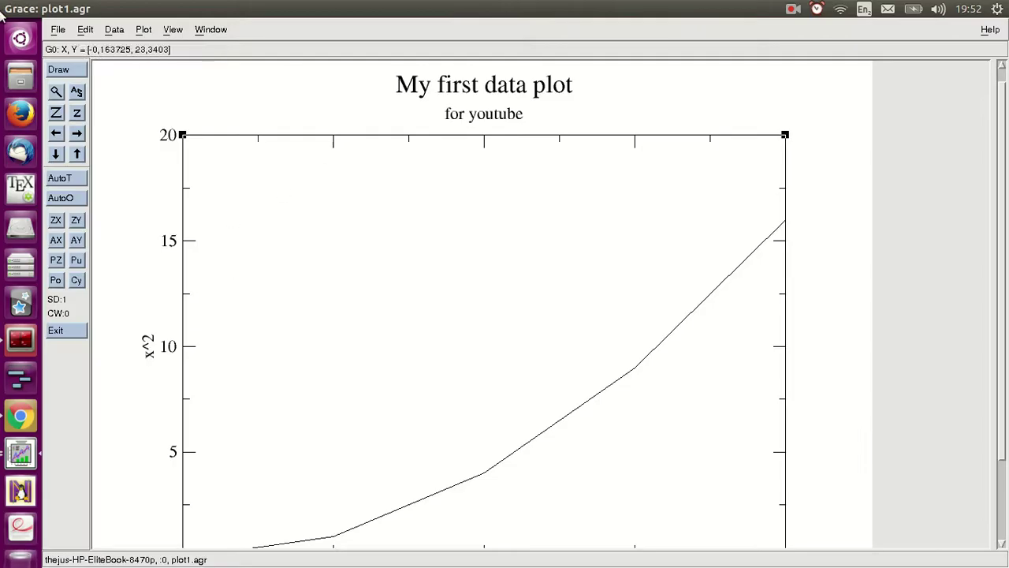
pyautogui.hotkey('ctrl', 'q')
pyautogui.write('xmgrace ')
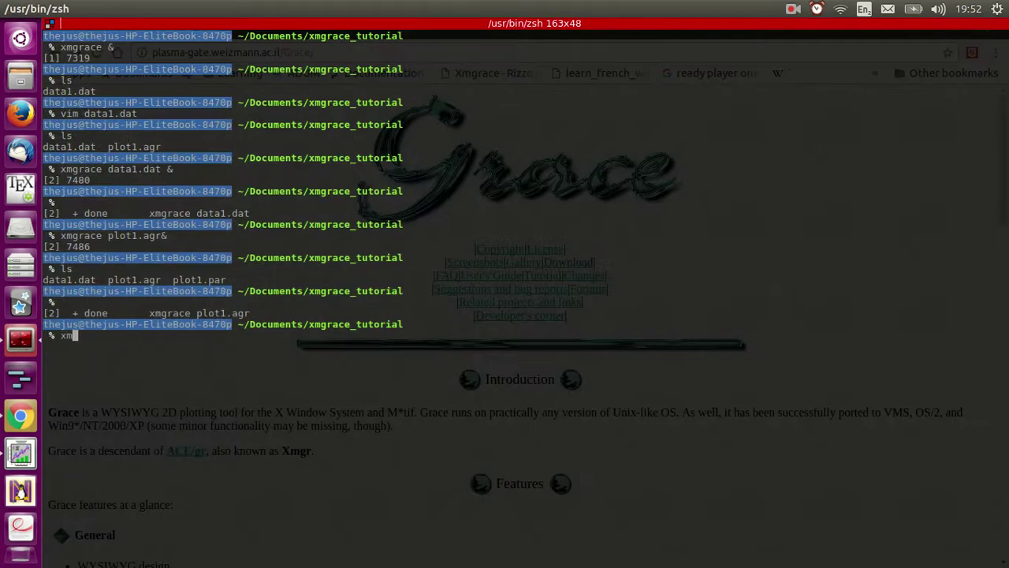
pyautogui.write('da')
pyautogui.press('Tab')
pyautogui.press('BackSpace')
pyautogui.press('BackSpace')
pyautogui.press('BackSpace')
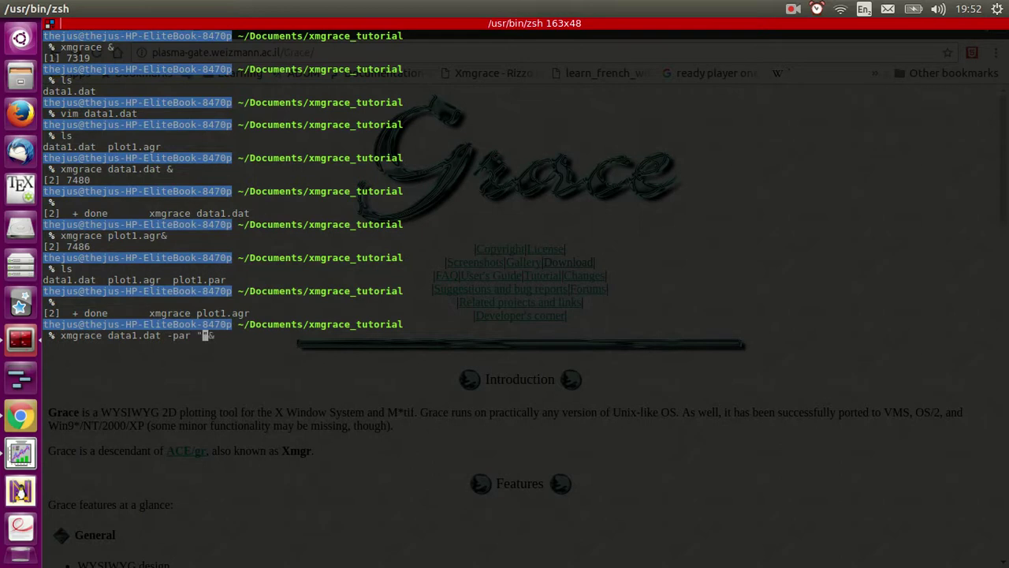
pyautogui.press('Tab')
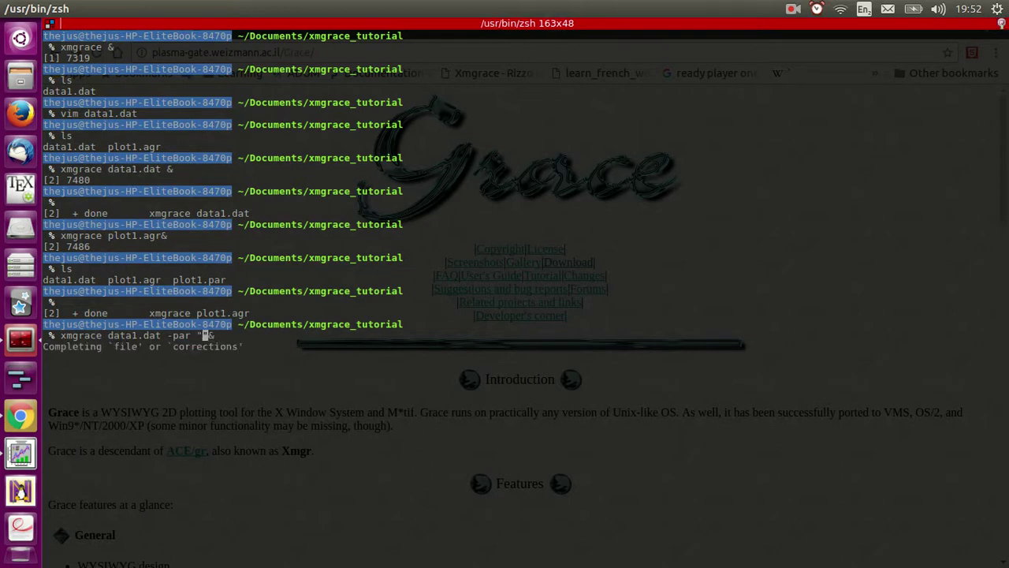
pyautogui.press('BackSpace')
pyautogui.write('p')
pyautogui.press('Tab')
pyautogui.press('Tab')
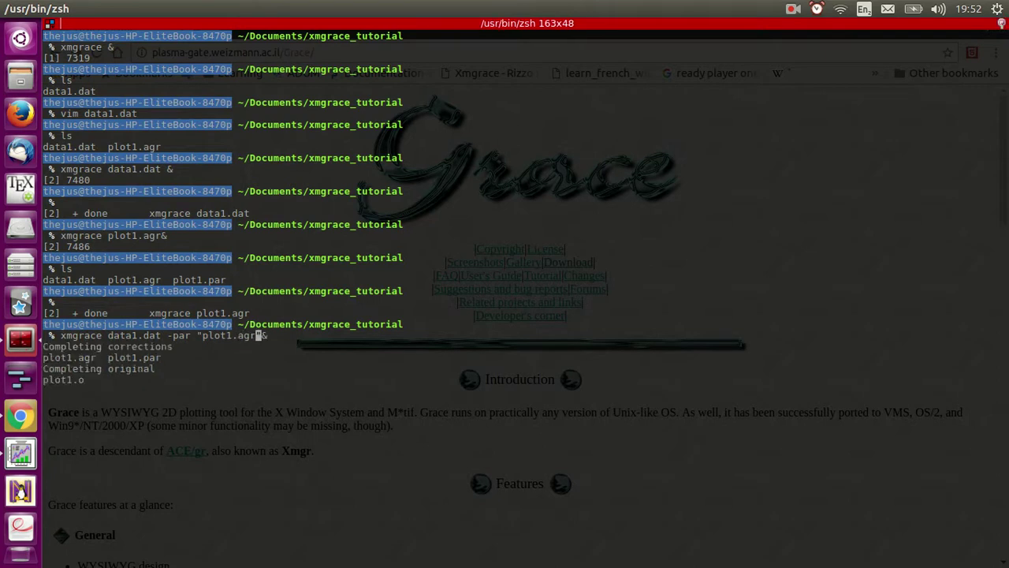
pyautogui.write('par')
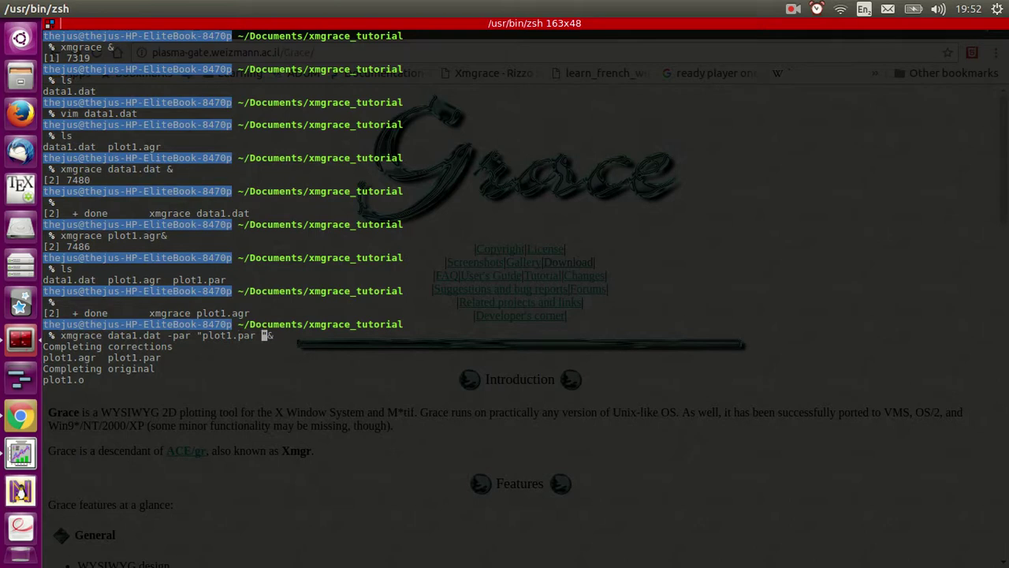
pyautogui.press('Return')
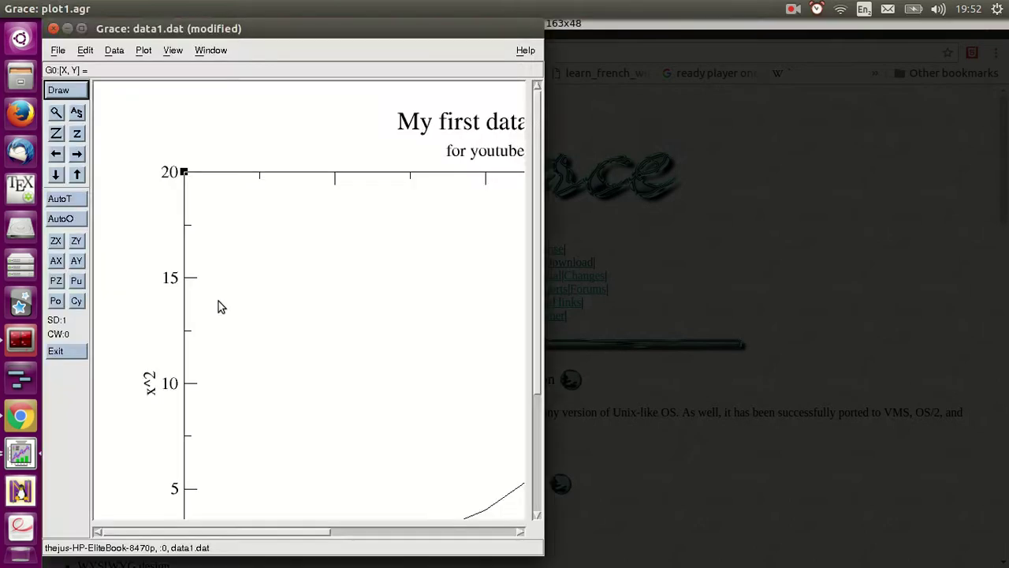
# Inspect the data1.dat plot's titles, axis labels and curve in a maximized window, and close Grace without saving.
pyautogui.click(81, 29)
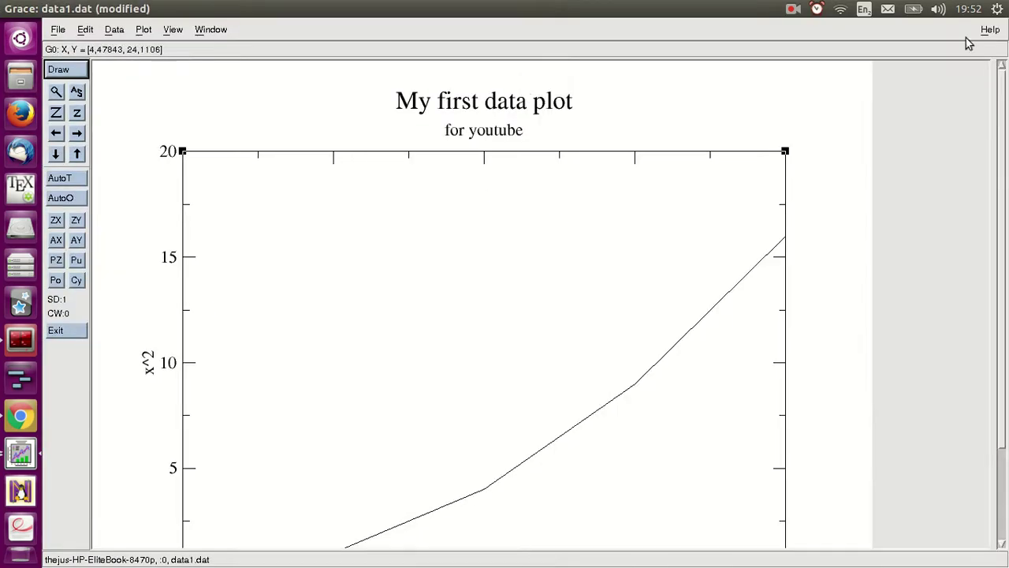
pyautogui.moveTo(1005, 111); pyautogui.dragTo(1006, 123)
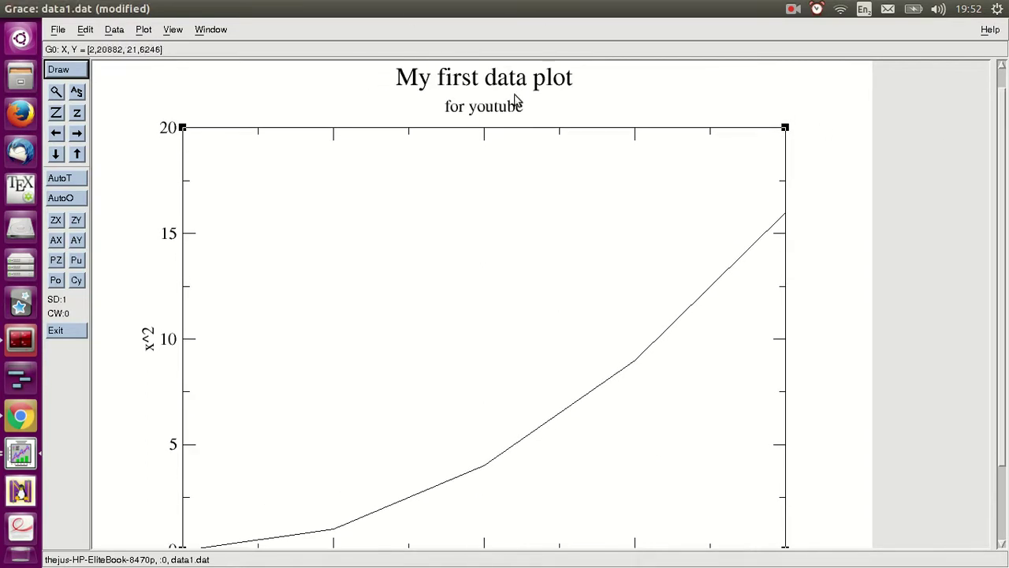
pyautogui.moveTo(1006, 199); pyautogui.dragTo(1006, 232)
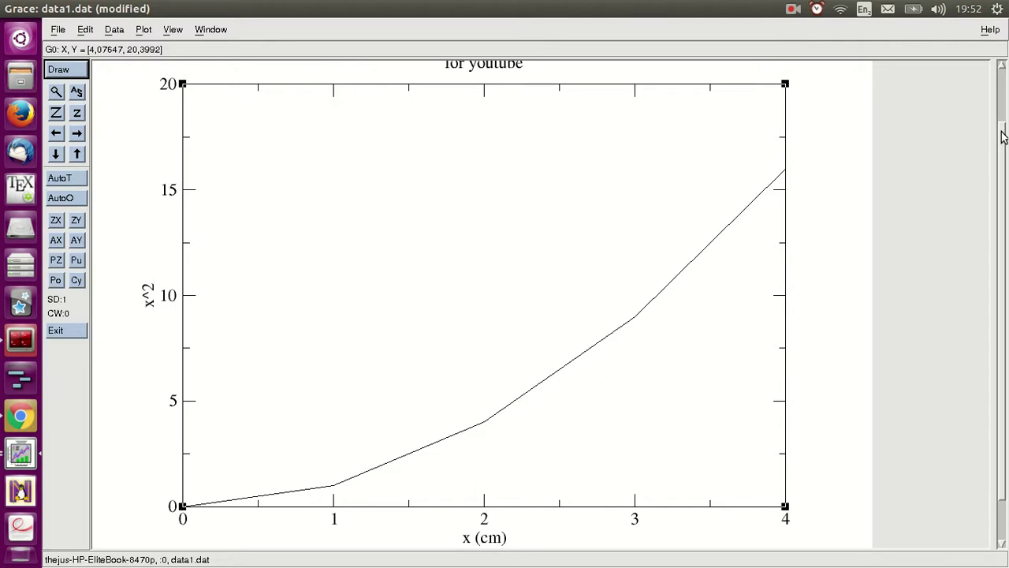
pyautogui.moveTo(1001, 138); pyautogui.dragTo(1002, 115)
pyautogui.click(119, 29)
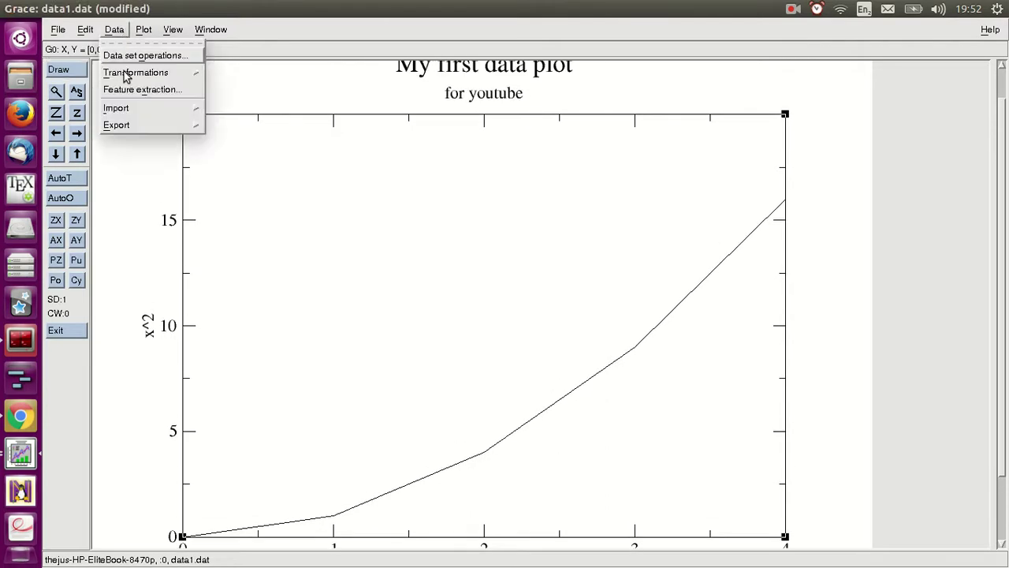
pyautogui.click(145, 31)
pyautogui.click(829, 245)
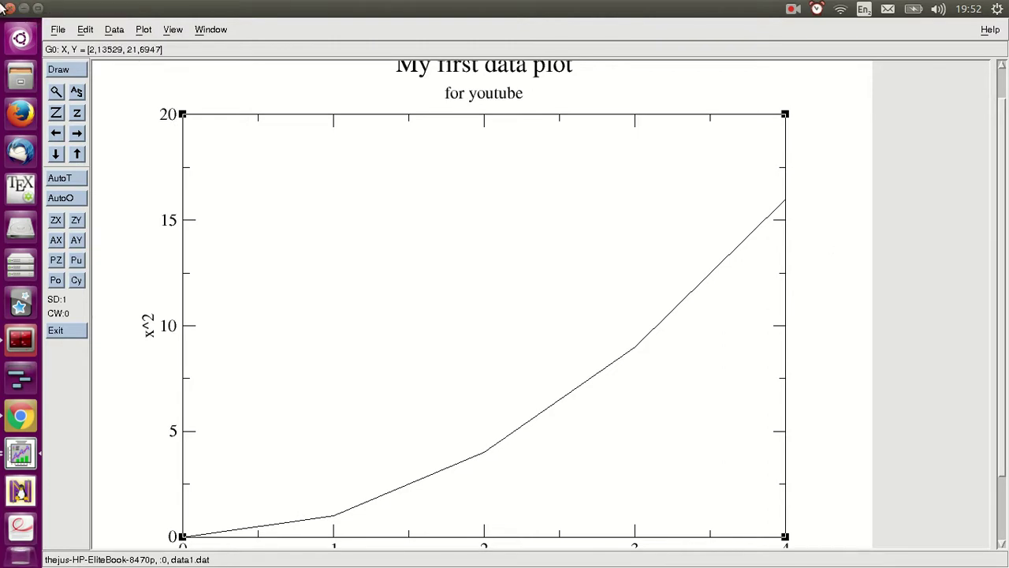
pyautogui.click(8, 9)
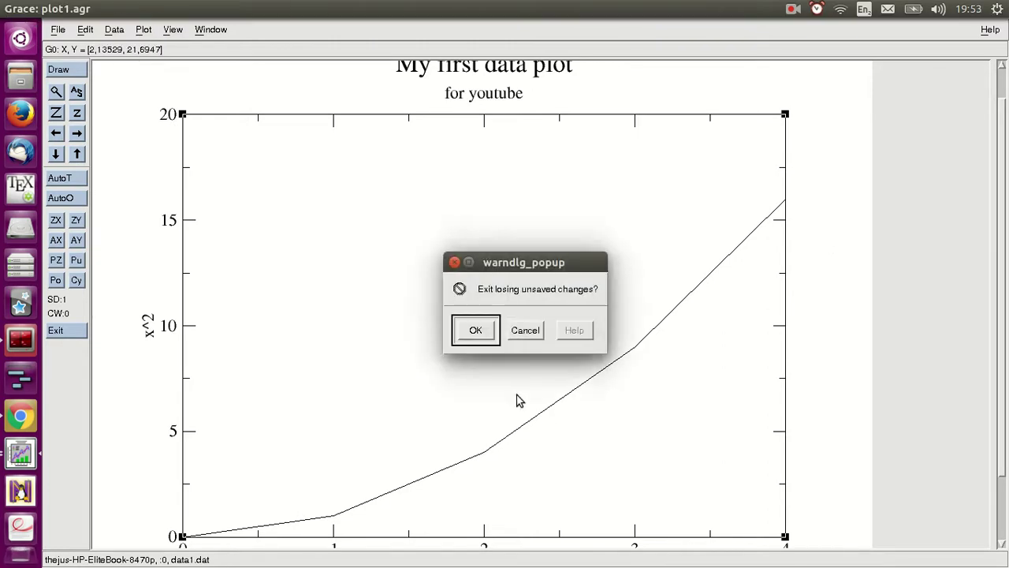
pyautogui.click(483, 339)
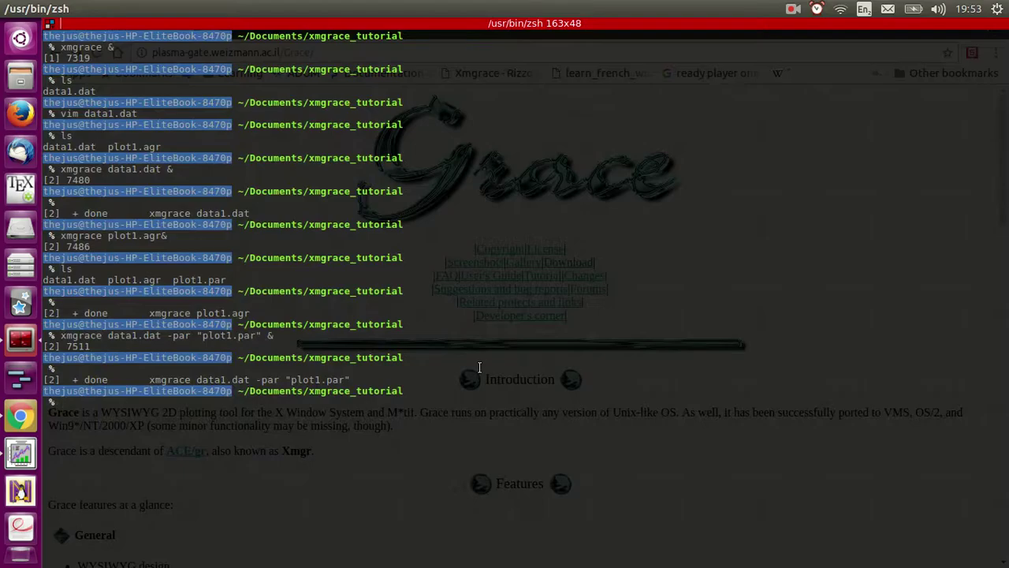
# Copy data1.dat to a new file named data2.dat from the terminal.
pyautogui.write('cp data1.dat da')
pyautogui.press('Tab')
pyautogui.press('Left')
pyautogui.press('Left')
pyautogui.press('Left')
pyautogui.press('Left')
pyautogui.press('Left')
pyautogui.press('Left')
pyautogui.press('Right')
pyautogui.press('BackSpace')
pyautogui.write('2')
pyautogui.press('Return')
# Open data2.dat in vim, change the second-column value in the third row to 2, and save and quit.
pyautogui.write('vim da')
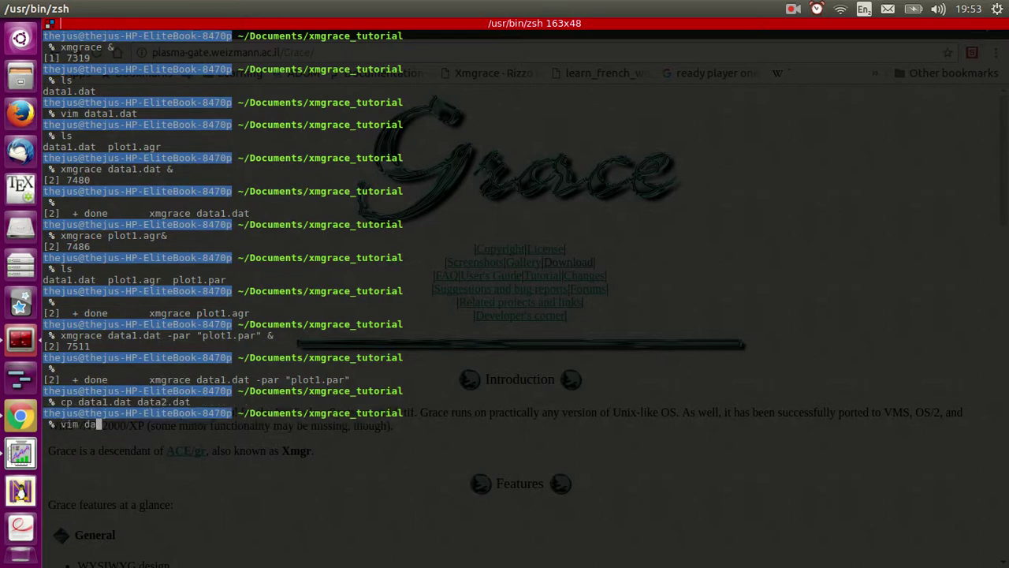
pyautogui.press('Tab')
pyautogui.write('2')
pyautogui.press('Tab')
pyautogui.press('Return')
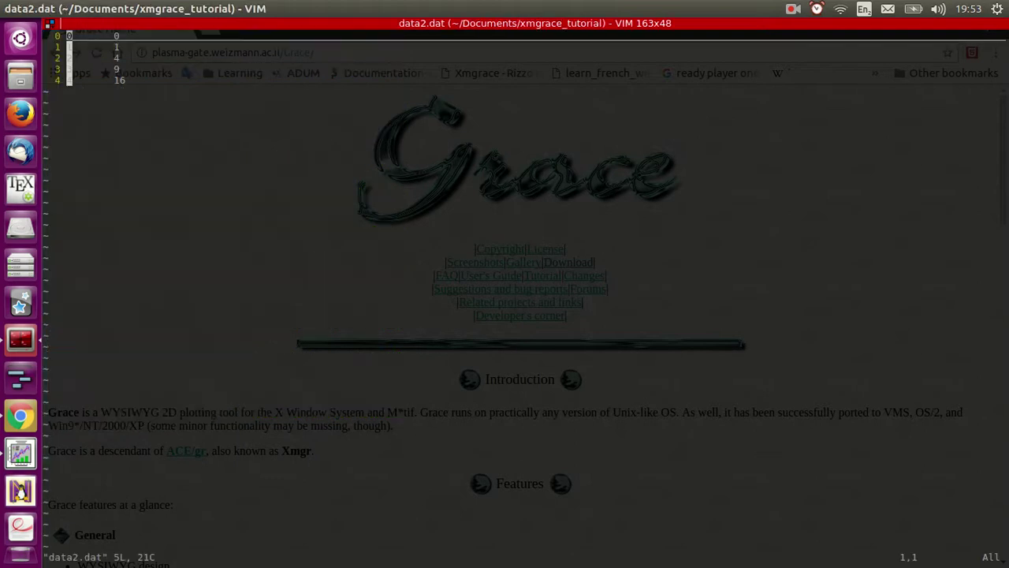
pyautogui.press('j')
pyautogui.press('j')
pyautogui.press('w')
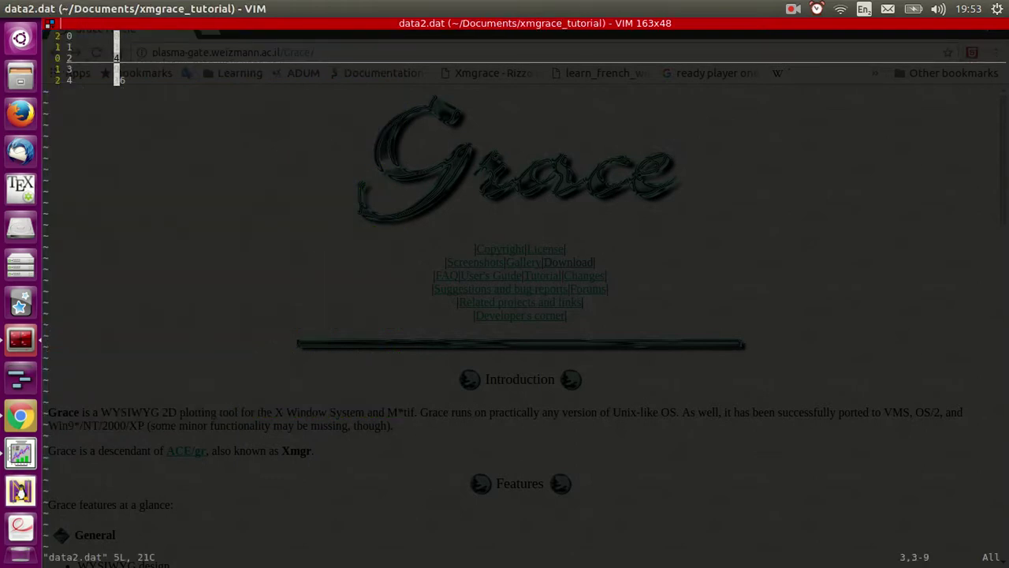
pyautogui.press('r')
pyautogui.press('2')
pyautogui.press('j')
pyautogui.press(':')
pyautogui.write('wq')
pyautogui.press('Return')
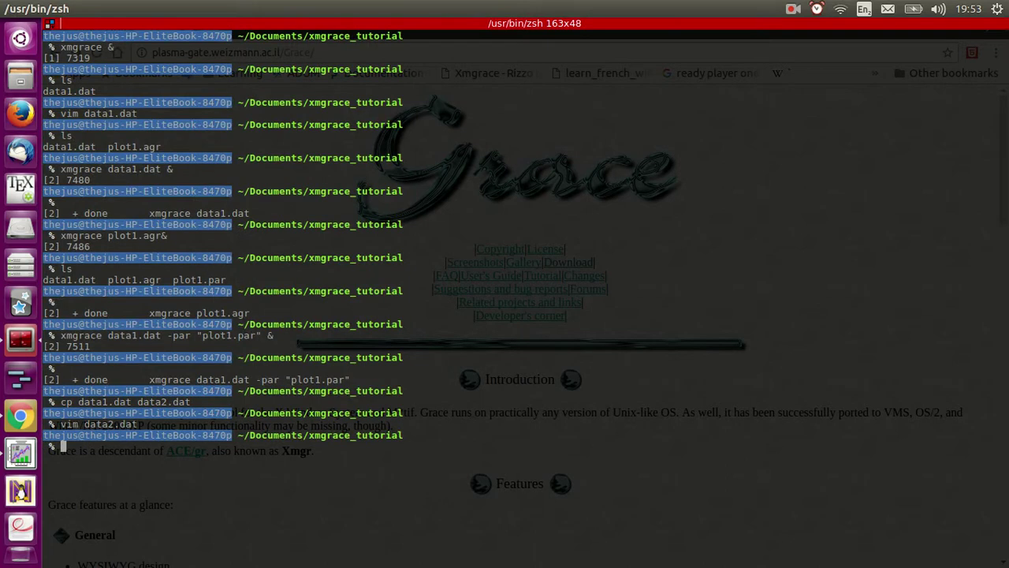
# Try to launch Grace in the background with data2.dat and the saved plot1 parameters, and close the resulting window.
pyautogui.press('Up')
pyautogui.press('Up')
pyautogui.press('Up')
pyautogui.press('Left')
pyautogui.press('Left')
pyautogui.press('Left')
pyautogui.press('Left')
pyautogui.press('Left')
pyautogui.press('Left')
pyautogui.press('Left')
pyautogui.press('Left')
pyautogui.press('Left')
pyautogui.press('Left')
pyautogui.press('Left')
pyautogui.press('Left')
pyautogui.press('Left')
pyautogui.press('Left')
pyautogui.press('Left')
pyautogui.press('Left')
pyautogui.press('Left')
pyautogui.press('Left')
pyautogui.press('Left')
pyautogui.press('Left')
pyautogui.write('2')
pyautogui.press('Right')
pyautogui.press('Right')
pyautogui.press('Right')
pyautogui.press('Right')
pyautogui.press('Right')
pyautogui.press('Right')
pyautogui.press('Right')
pyautogui.press('Right')
pyautogui.press('Right')
pyautogui.press('Right')
pyautogui.press('Right')
pyautogui.press('Right')
pyautogui.press('Right')
pyautogui.press('Right')
pyautogui.press('Right')
pyautogui.press('Right')
pyautogui.press('Right')
pyautogui.press('Right')
pyautogui.press('Right')
pyautogui.press('Right')
pyautogui.press('Right')
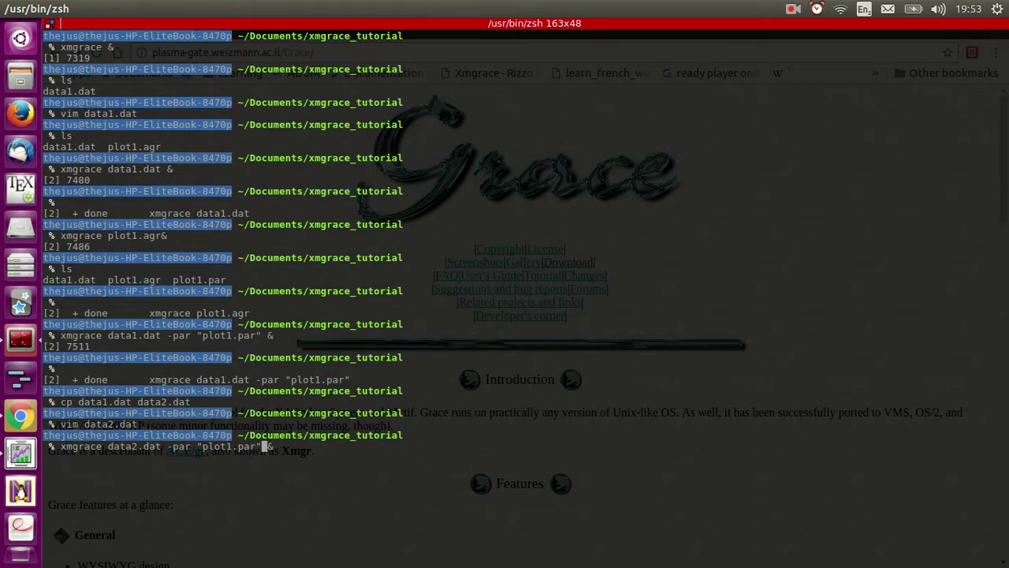
pyautogui.press('Left')
pyautogui.press('Left')
pyautogui.press('Left')
pyautogui.press('Left')
pyautogui.press('Left')
pyautogui.press('Left')
pyautogui.press('Left')
pyautogui.press('Left')
pyautogui.press('Left')
pyautogui.press('Left')
pyautogui.press('Left')
pyautogui.press('Left')
pyautogui.press('Left')
pyautogui.press('Left')
pyautogui.press('Left')
pyautogui.press('Left')
pyautogui.press('Left')
pyautogui.press('Left')
pyautogui.press('Left')
pyautogui.press('Left')
pyautogui.press('Left')
pyautogui.press('Right')
pyautogui.press('Right')
pyautogui.press('Right')
pyautogui.press('Right')
pyautogui.press('Right')
pyautogui.press('Right')
pyautogui.press('Right')
pyautogui.press('Right')
pyautogui.press('Right')
pyautogui.press('Right')
pyautogui.press('Right')
pyautogui.press('Right')
pyautogui.press('Right')
pyautogui.press('Right')
pyautogui.press('Right')
pyautogui.press('Right')
pyautogui.press('Right')
pyautogui.press('Right')
pyautogui.press('Right')
pyautogui.press('Right')
pyautogui.press('Return')
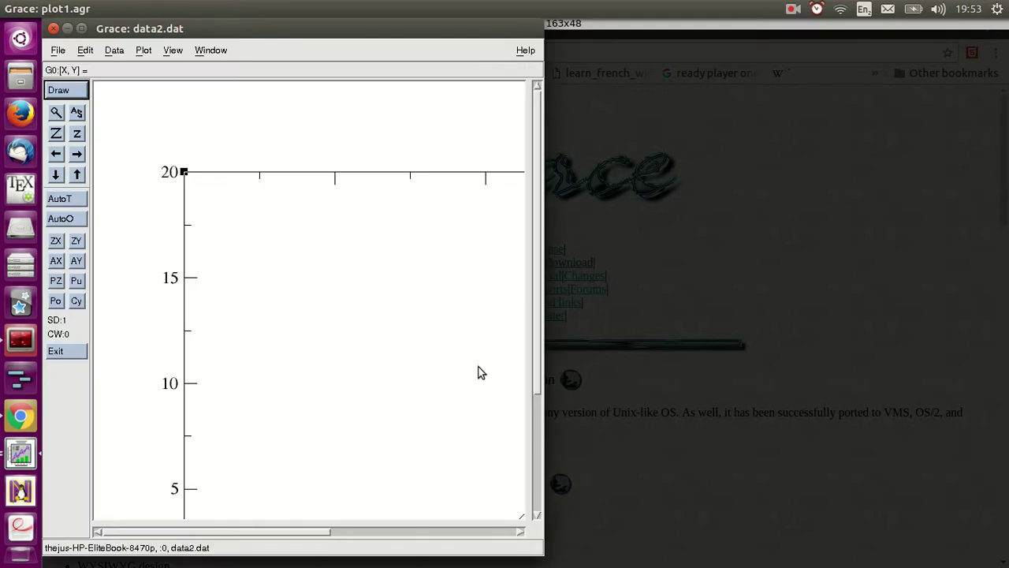
pyautogui.click(82, 29)
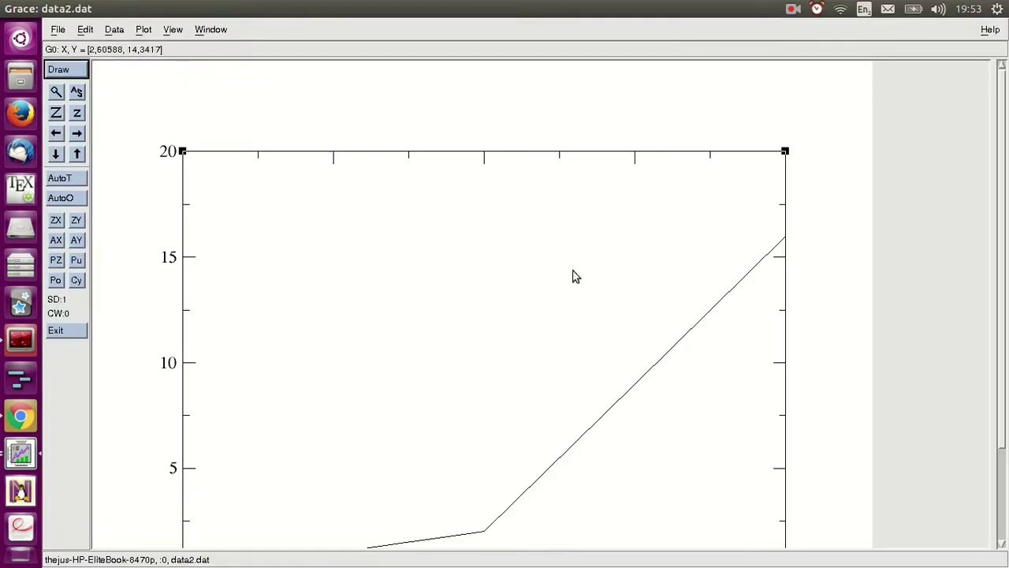
pyautogui.click(8, 8)
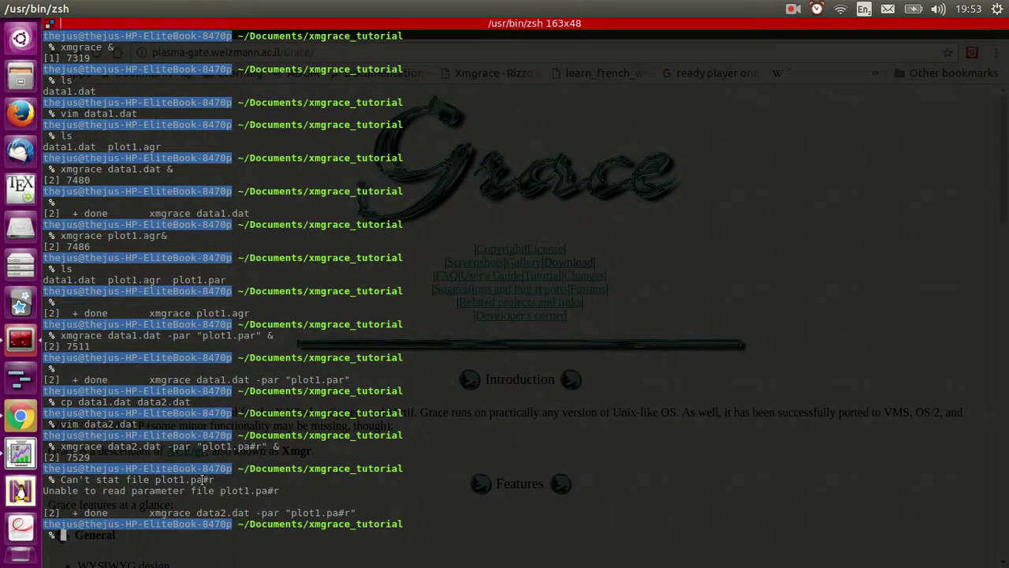
# Correct the parameter file name to plot1.par, relaunch Grace in the background with data2.dat, and maximize the window.
pyautogui.press('Up')
pyautogui.press('Left')
pyautogui.press('Left')
pyautogui.press('Left')
pyautogui.press('BackSpace')
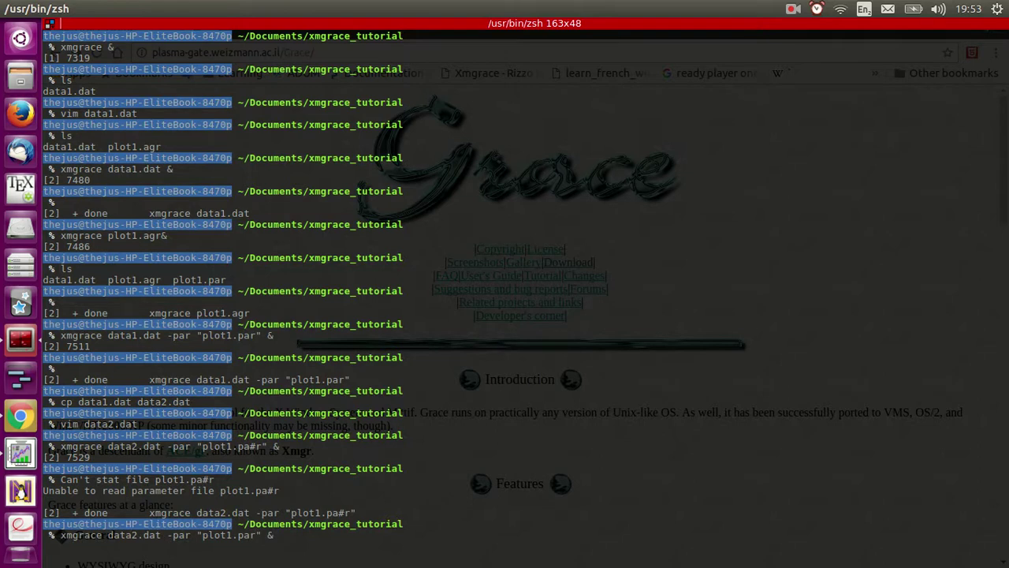
pyautogui.press('Return')
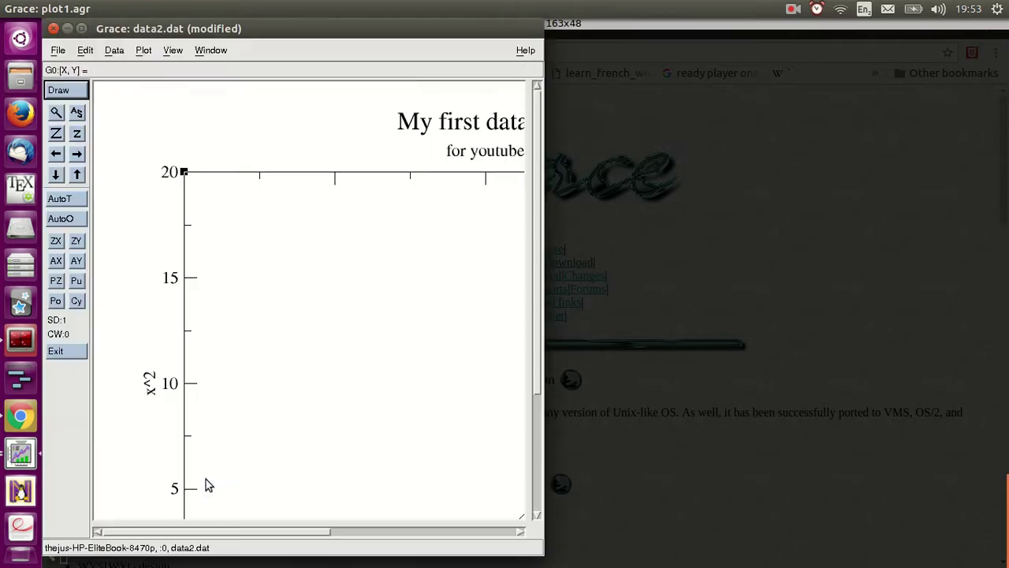
pyautogui.click(82, 29)
# Inspect the plotted set's X and Y values in its spreadsheet, and close the spreadsheet and Set Appearance dialogs.
pyautogui.scroll(-2, 998, 118)
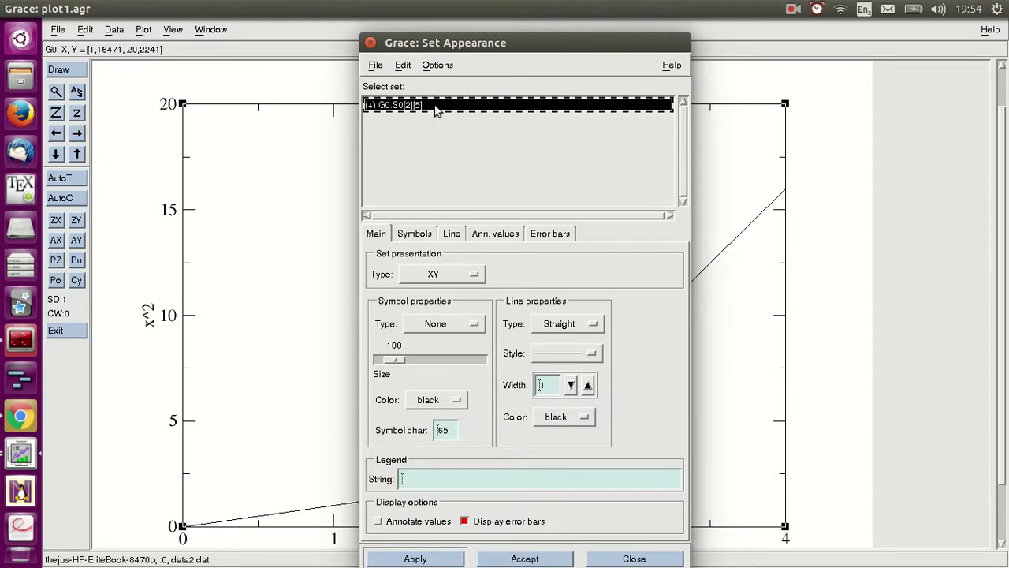
pyautogui.doubleClick(436, 110)
pyautogui.moveTo(530, 134); pyautogui.dragTo(273, 134)
pyautogui.click(299, 323)
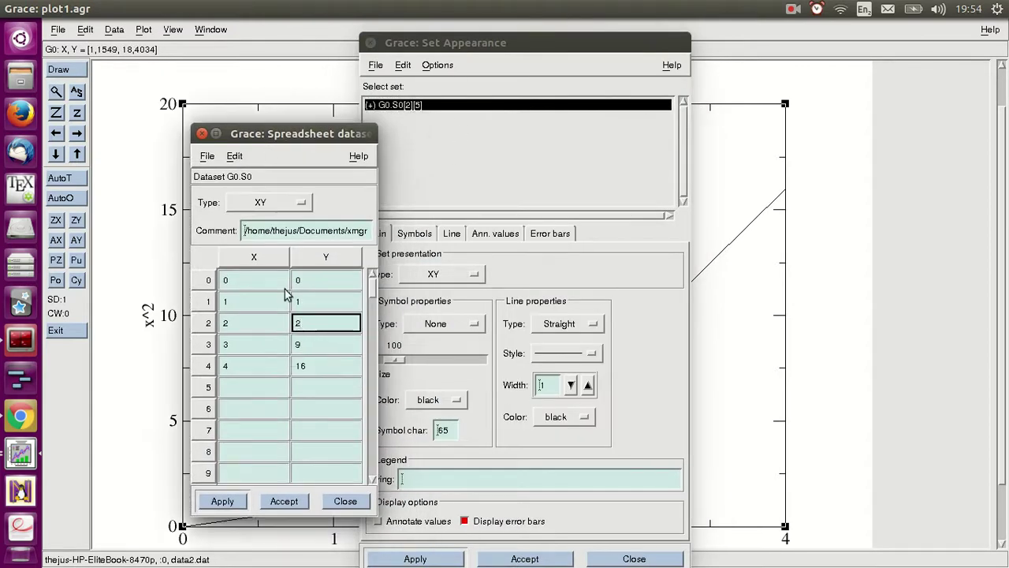
pyautogui.click(202, 133)
pyautogui.click(370, 43)
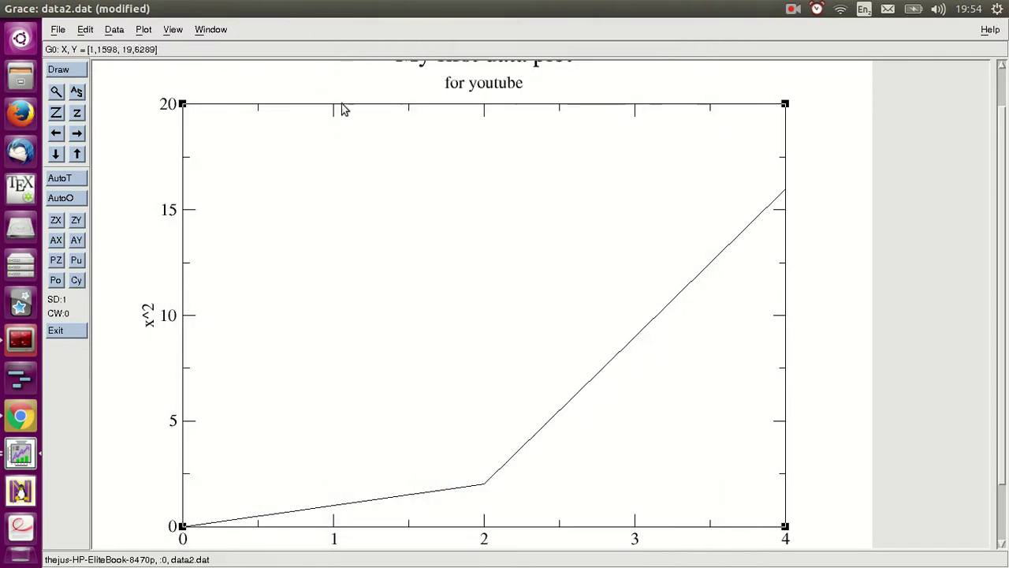
# Look over the data2.dat plot's title, subtitle, axis labels and curve, and review the available plot settings.
pyautogui.scroll(2, 999, 357)
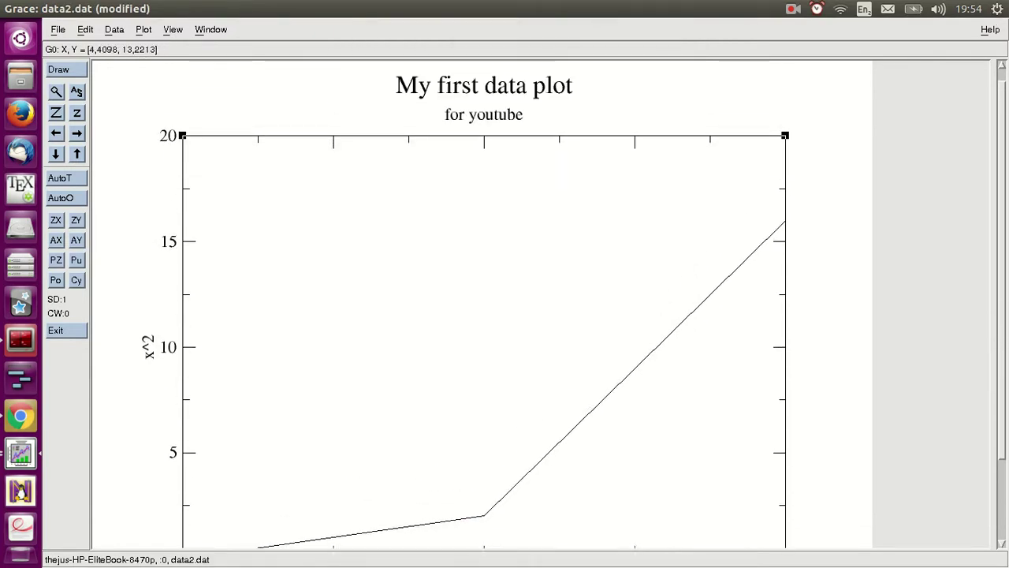
pyautogui.scroll(-3, 1000, 288)
pyautogui.scroll(5, 1000, 288)
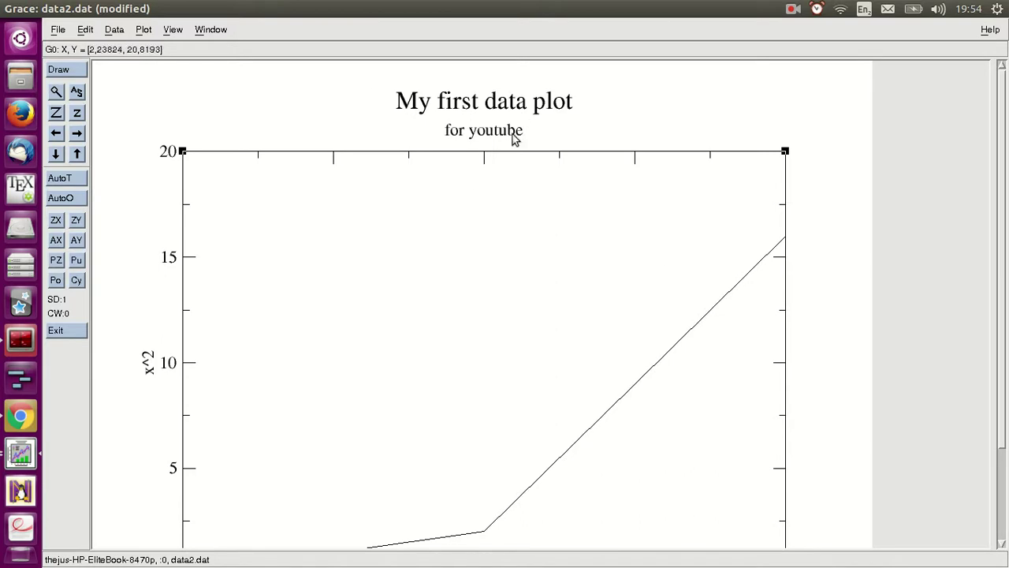
pyautogui.moveTo(999, 169)
pyautogui.mouseDown()
pyautogui.moveTo(1006, 193)
pyautogui.moveTo(1003, 178)
pyautogui.mouseUp()
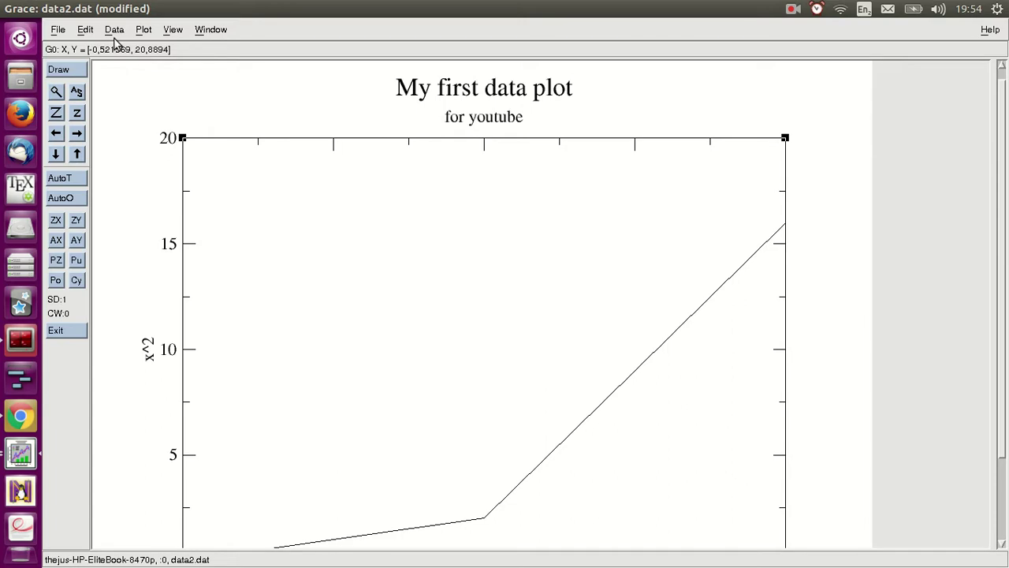
pyautogui.click(143, 31)
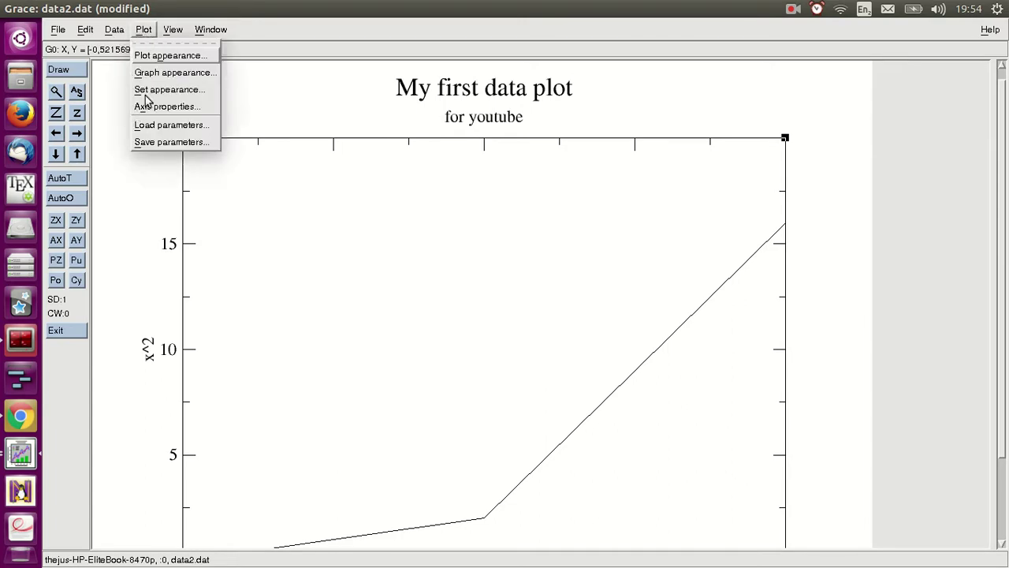
pyautogui.click(724, 401)
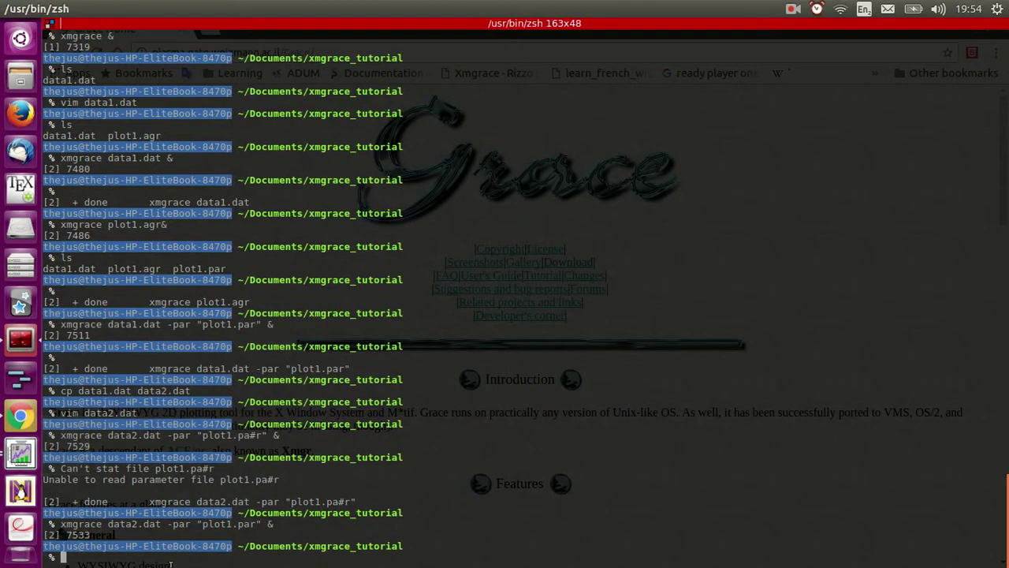
# Review the terminal command that launched Grace with data2.dat and plot1.par, and return to the plot window.
pyautogui.moveTo(67, 524); pyautogui.dragTo(198, 530)
pyautogui.click(197, 531)
pyautogui.moveTo(11, 9)
pyautogui.moveTo(60, 525); pyautogui.dragTo(277, 523)
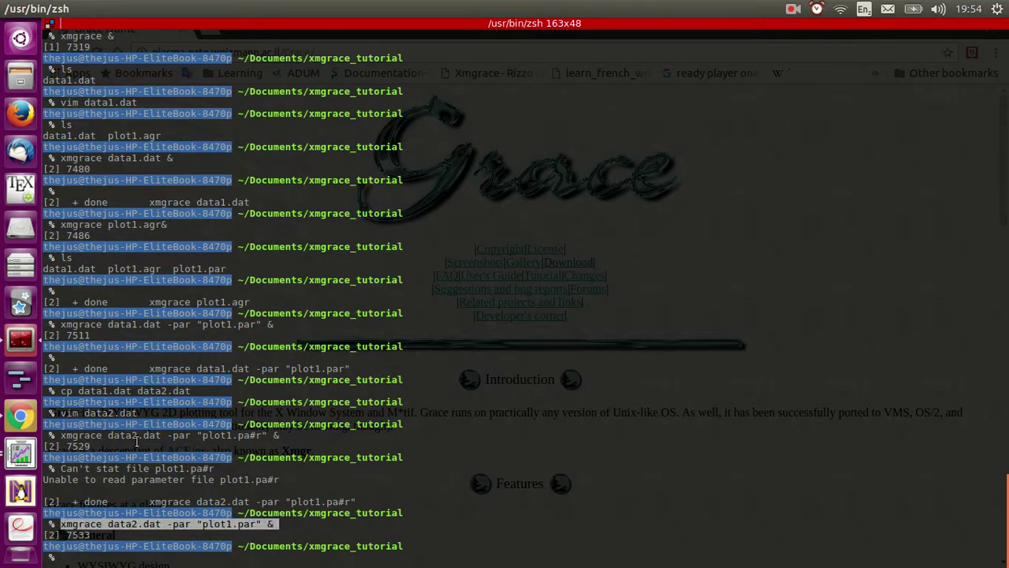
pyautogui.click(23, 10)
pyautogui.hotkey('alt', 'Tab')
pyautogui.click(23, 454)
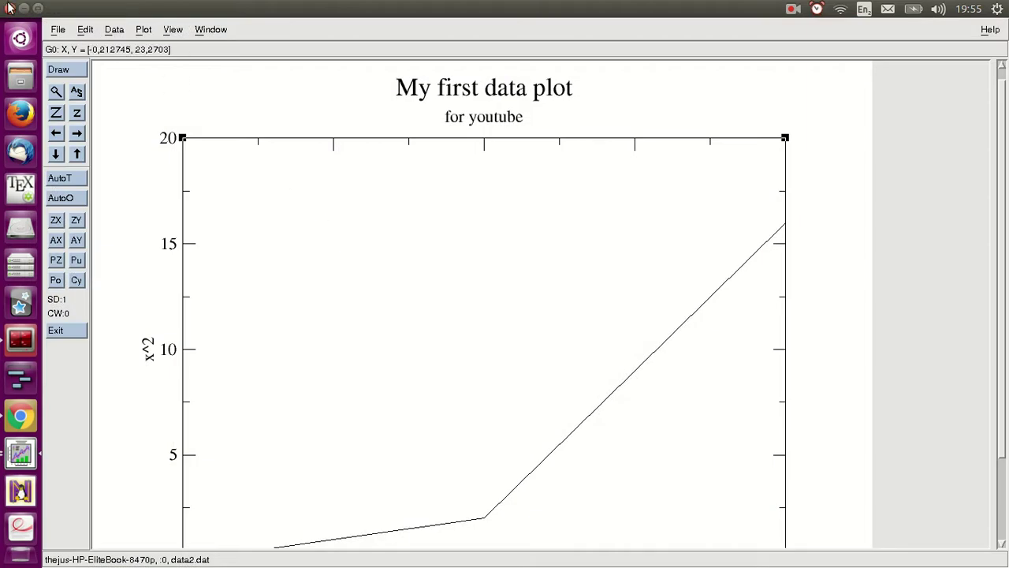
# Close the data2.dat plot, launch Grace in the background from the terminal without any data file, and maximize its window.
pyautogui.click(10, 7)
pyautogui.click(473, 331)
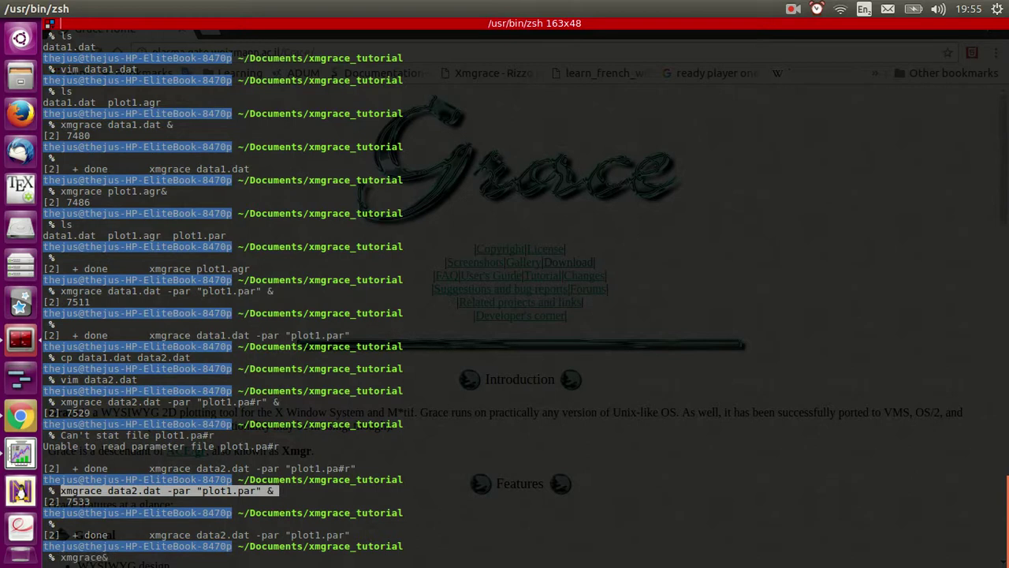
pyautogui.press('Return')
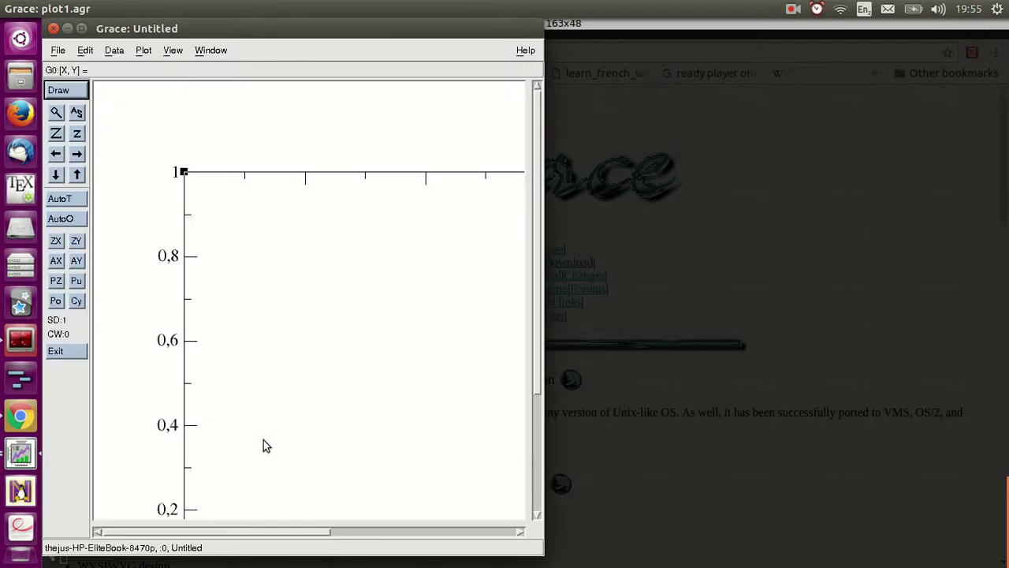
pyautogui.click(81, 28)
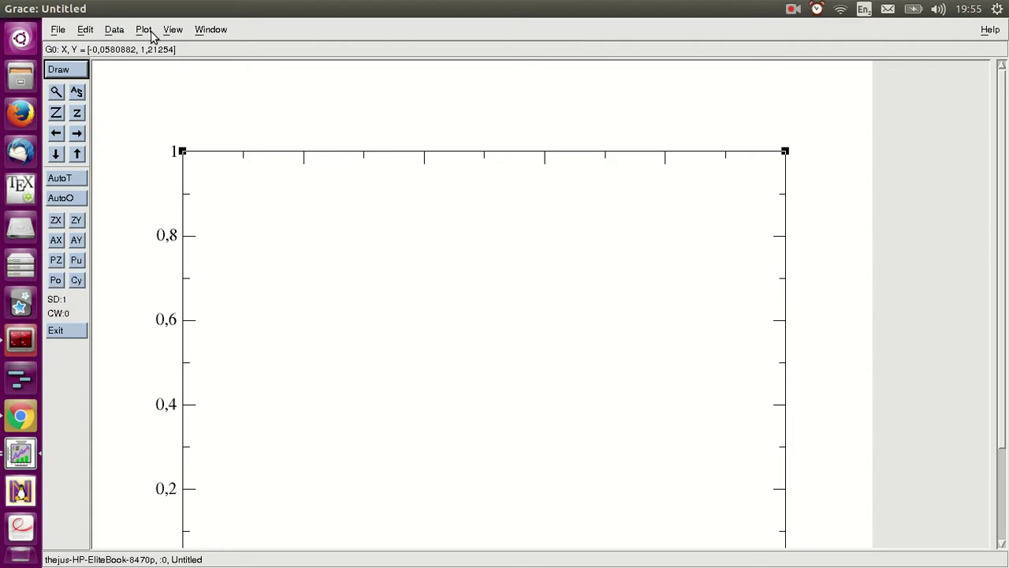
# Import data1.dat as a single XY set into the empty graph, and close the Read sets dialog.
pyautogui.click(147, 32)
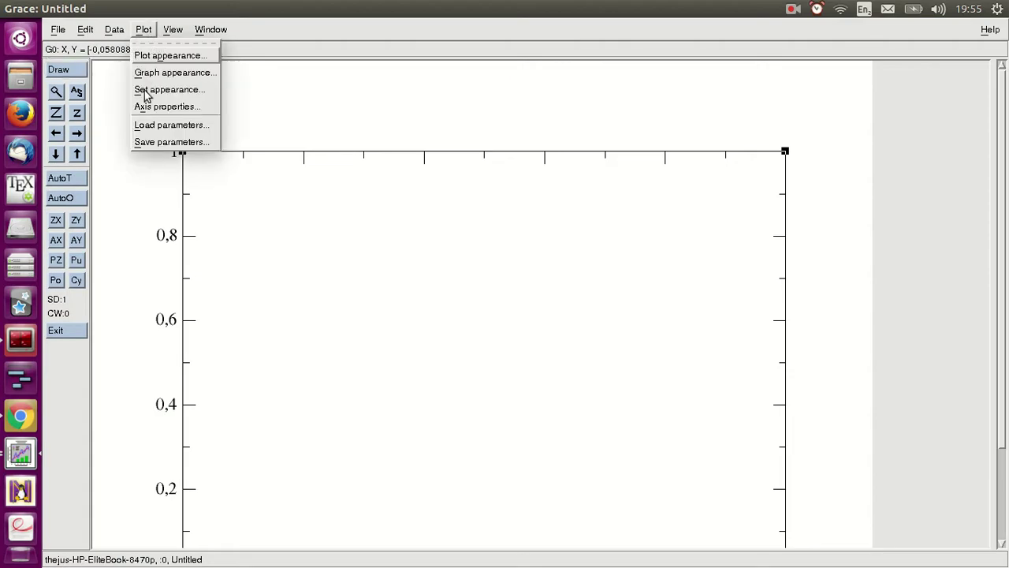
pyautogui.moveTo(116, 35)
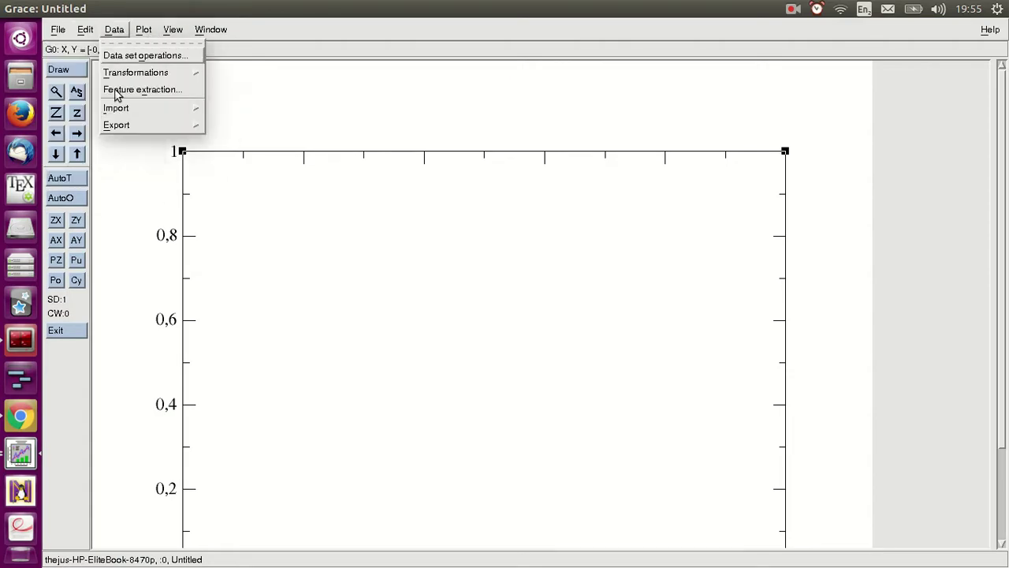
pyautogui.moveTo(130, 110)
pyautogui.click(234, 121)
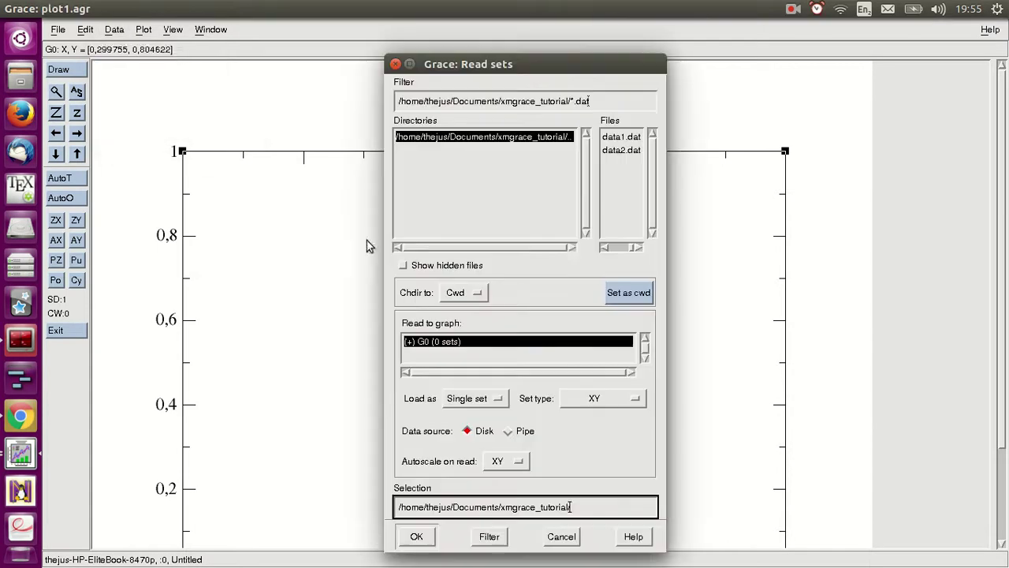
pyautogui.doubleClick(631, 136)
pyautogui.click(396, 64)
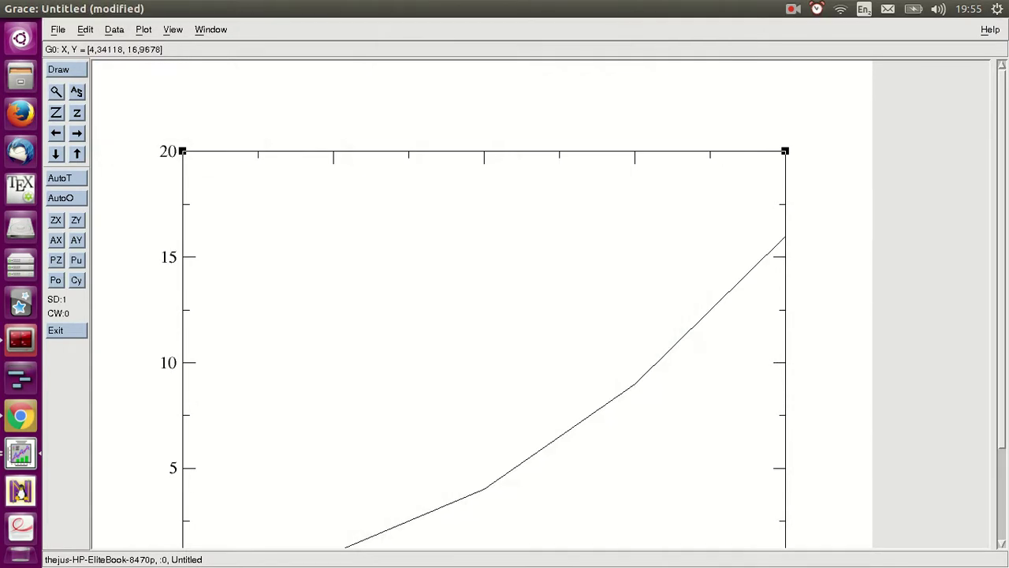
pyautogui.moveTo(997, 284); pyautogui.dragTo(1003, 331)
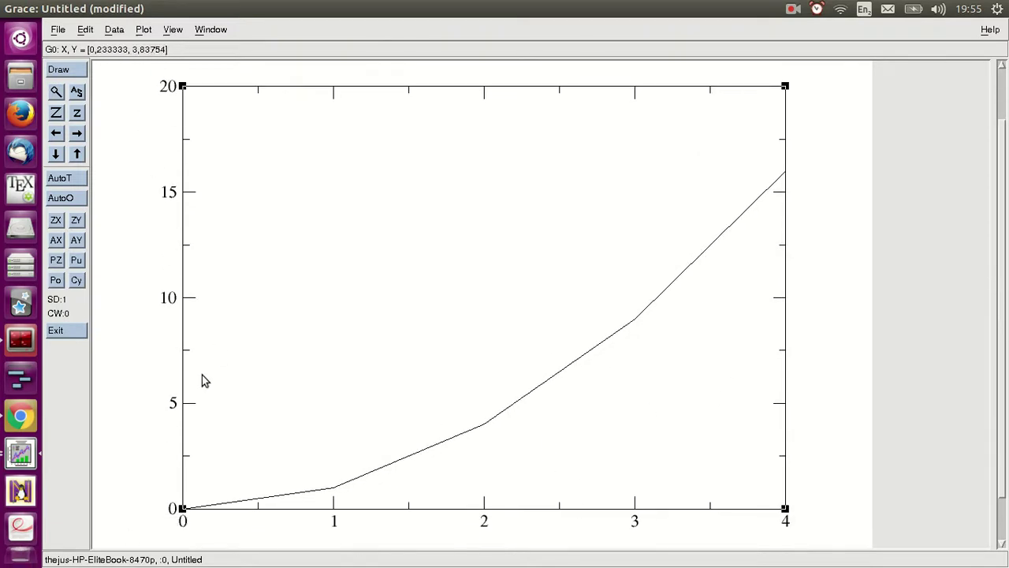
pyautogui.moveTo(1001, 307); pyautogui.dragTo(1001, 280)
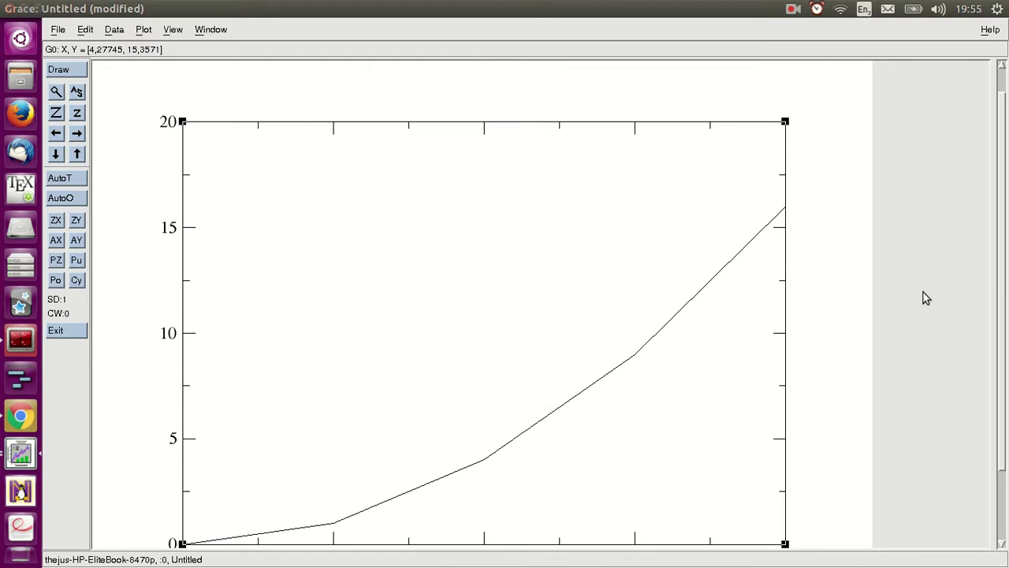
# Load the saved parameters from plot1.par onto the data1.dat plot, and close the Read parameters dialog.
pyautogui.click(142, 32)
pyautogui.click(172, 125)
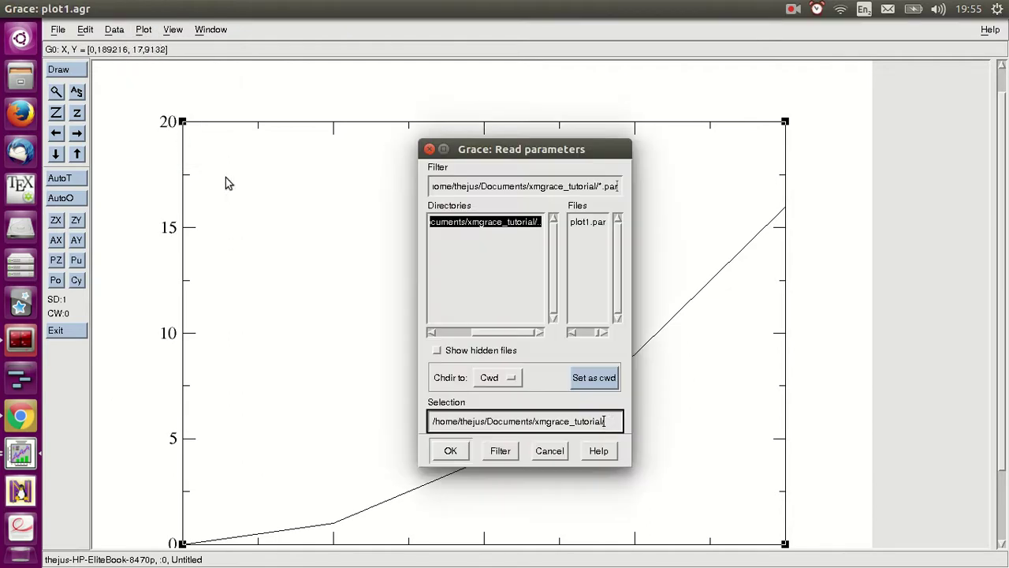
pyautogui.doubleClick(589, 223)
pyautogui.click(428, 149)
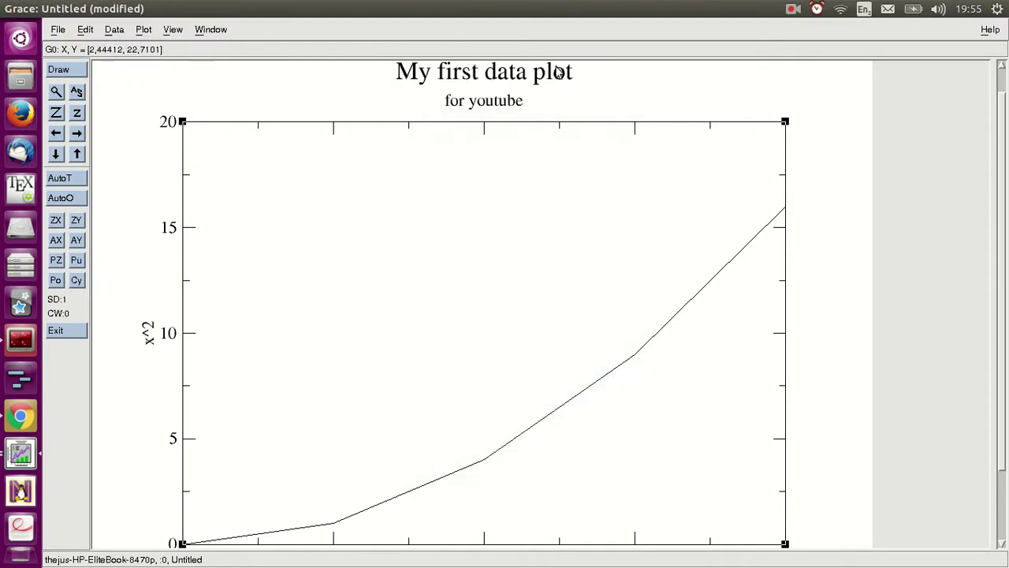
pyautogui.scroll(-1, 1001, 294)
pyautogui.scroll(1, 1001, 294)
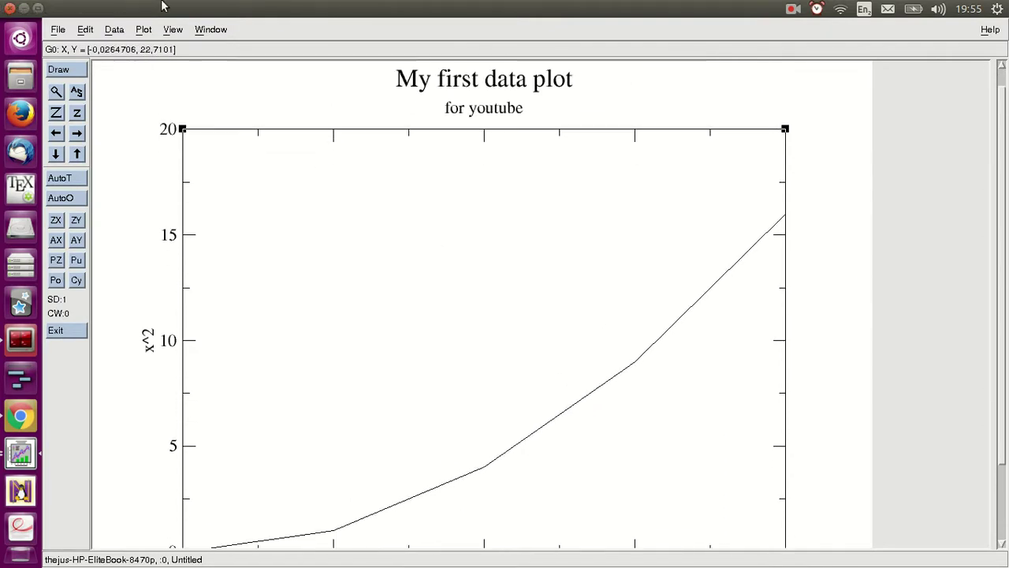
pyautogui.click(24, 8)
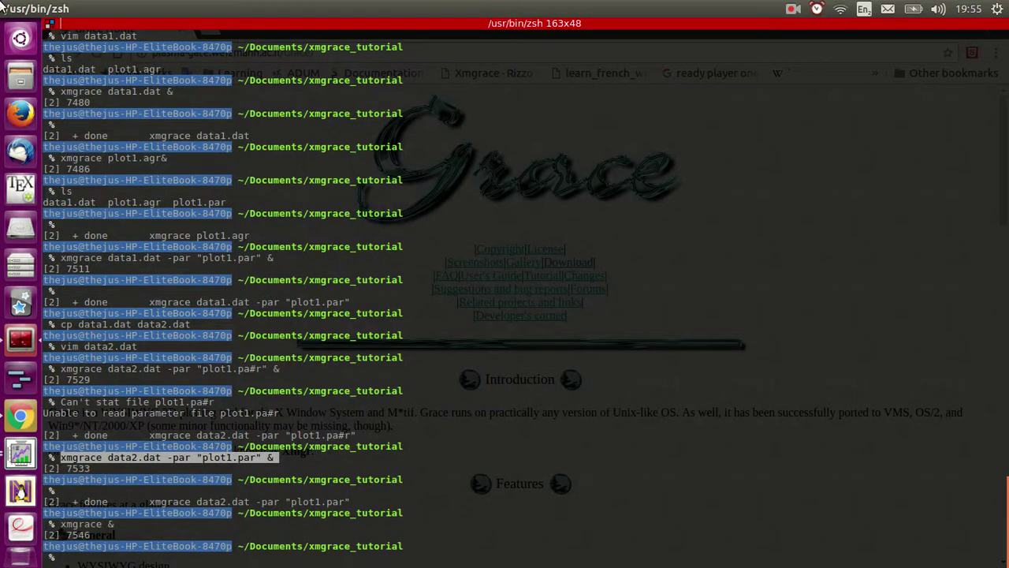
pyautogui.click(11, 444)
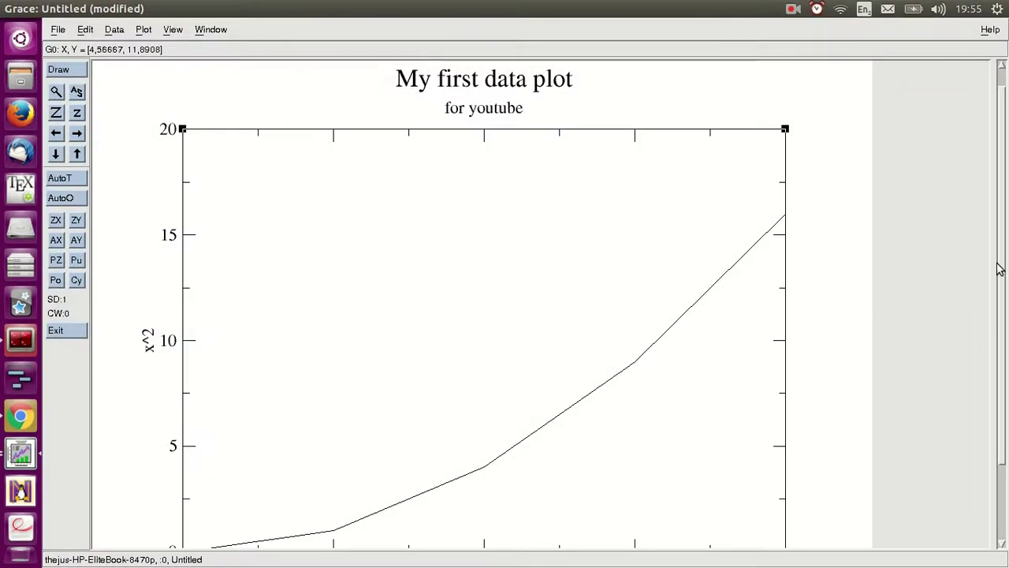
# Open the plotted set's spreadsheet, set the Y value for X = 4 to 12, and apply the change.
pyautogui.scroll(-2, 999, 276)
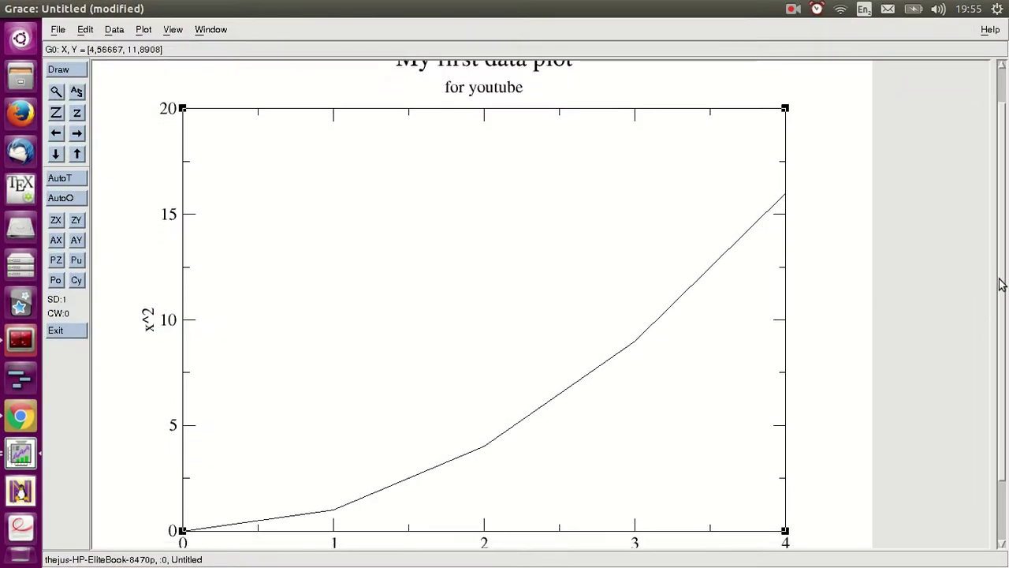
pyautogui.doubleClick(527, 404)
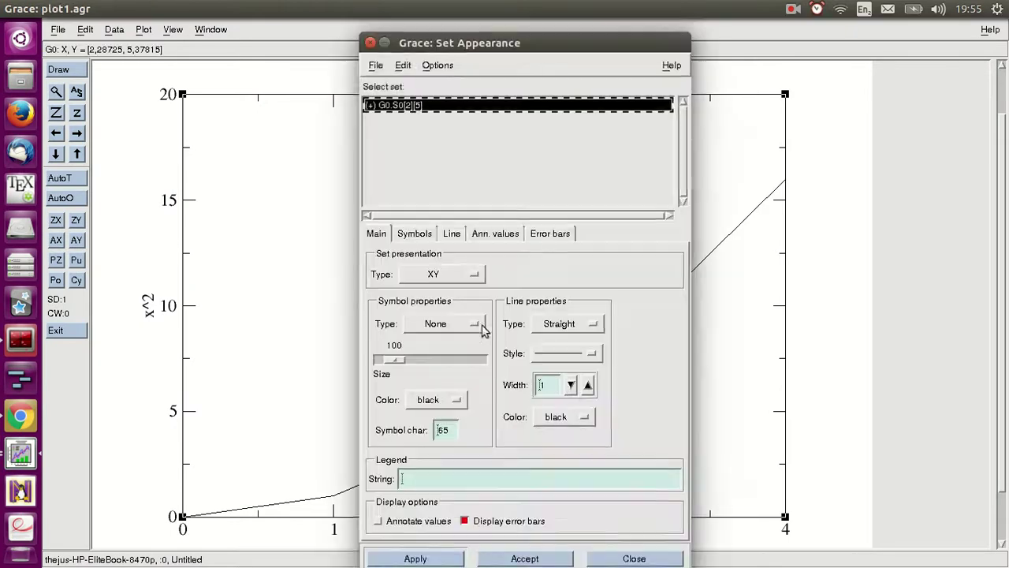
pyautogui.doubleClick(554, 107)
pyautogui.moveTo(569, 134); pyautogui.dragTo(331, 167)
pyautogui.click(361, 402)
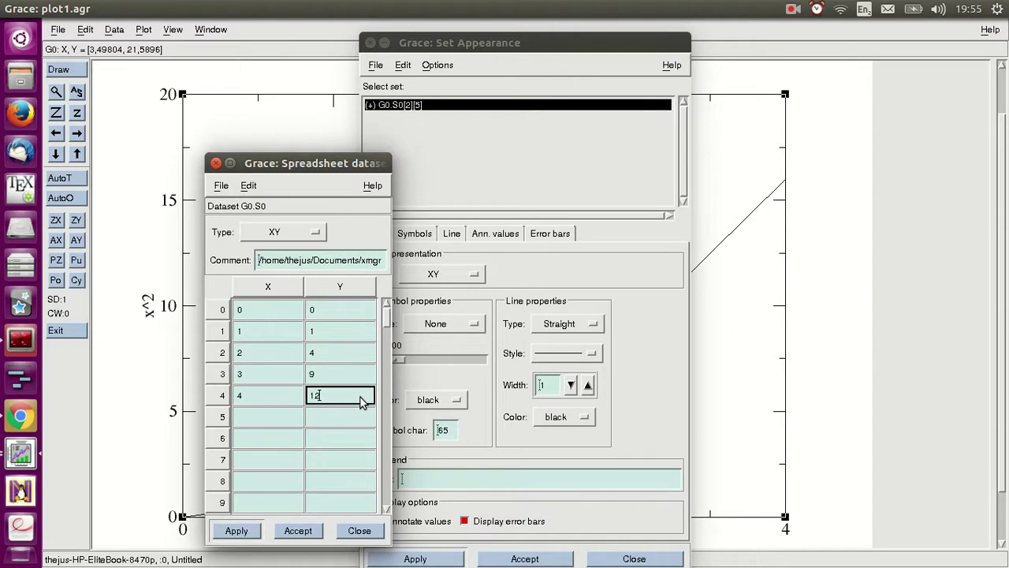
pyautogui.click(235, 531)
pyautogui.moveTo(303, 158); pyautogui.dragTo(686, 150)
pyautogui.moveTo(454, 49); pyautogui.dragTo(339, 121)
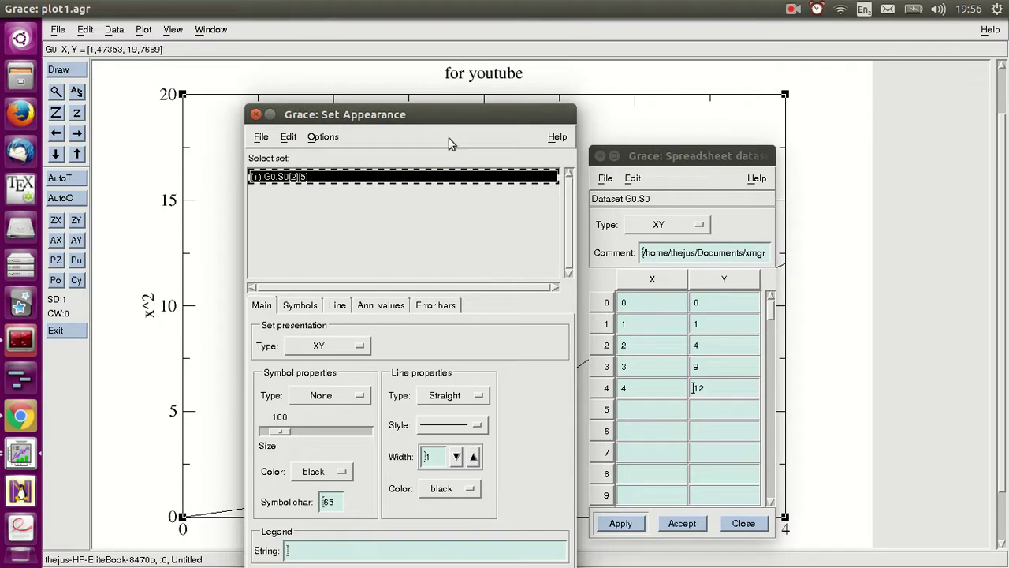
# Try to export the edited data as ASCII to data3.dat in the xmgrace_tutorial folder, and dismiss the console window.
pyautogui.click(115, 29)
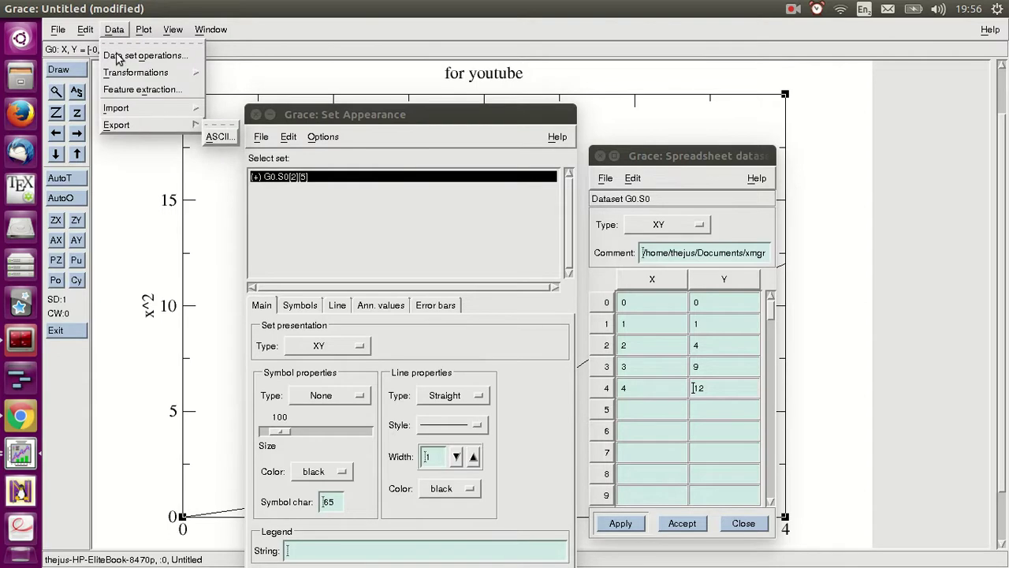
pyautogui.click(221, 136)
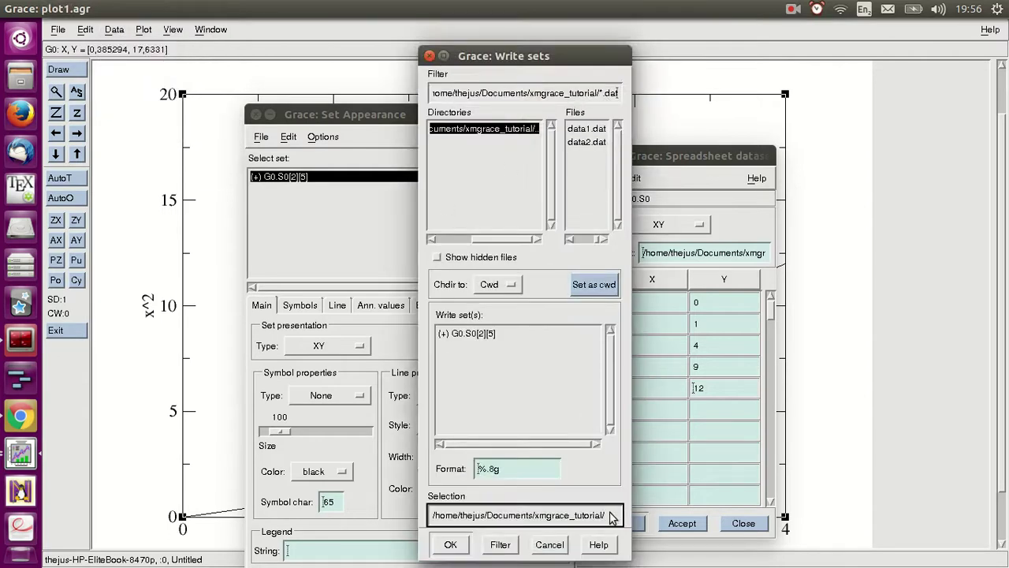
pyautogui.write('data3.dat')
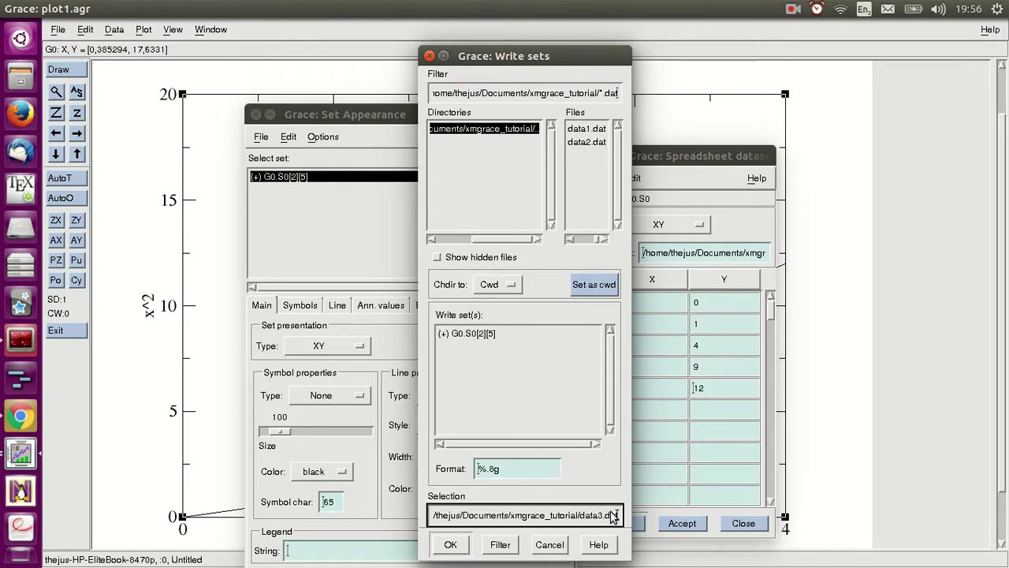
pyautogui.click(463, 545)
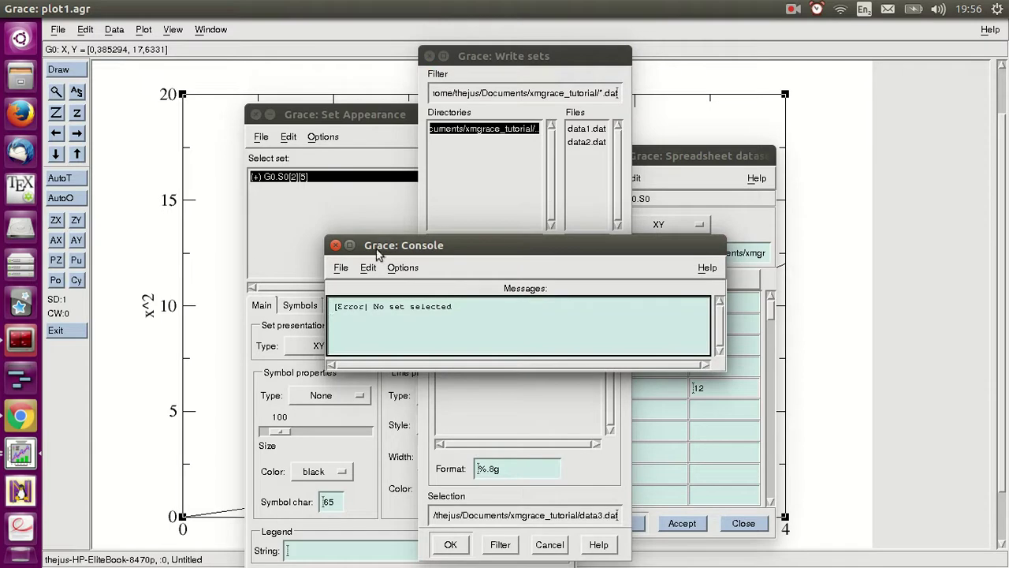
pyautogui.click(337, 244)
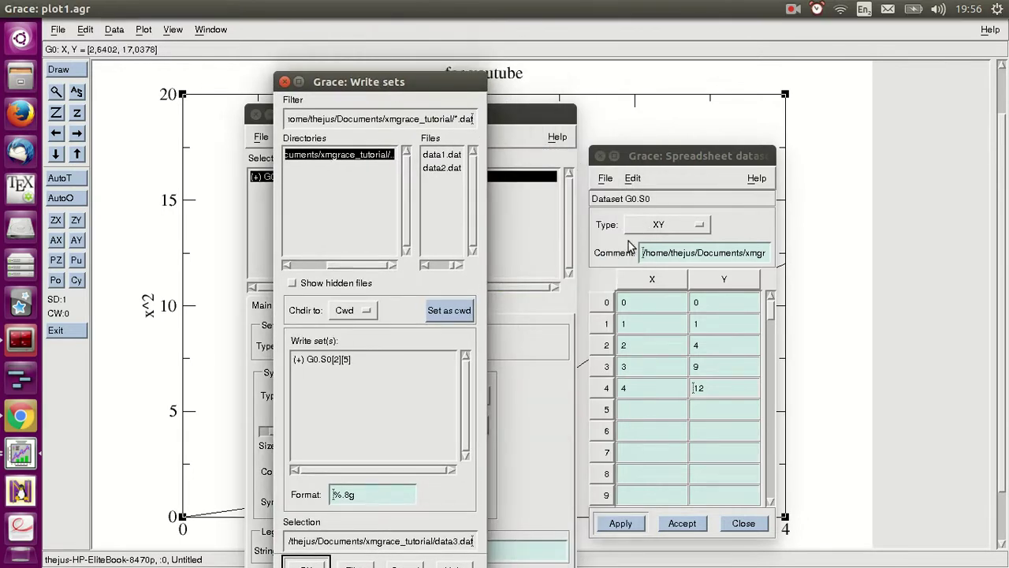
# Select set G0.S0 for export and write it to data3.dat, overwriting the existing file.
pyautogui.moveTo(442, 90); pyautogui.dragTo(684, 87)
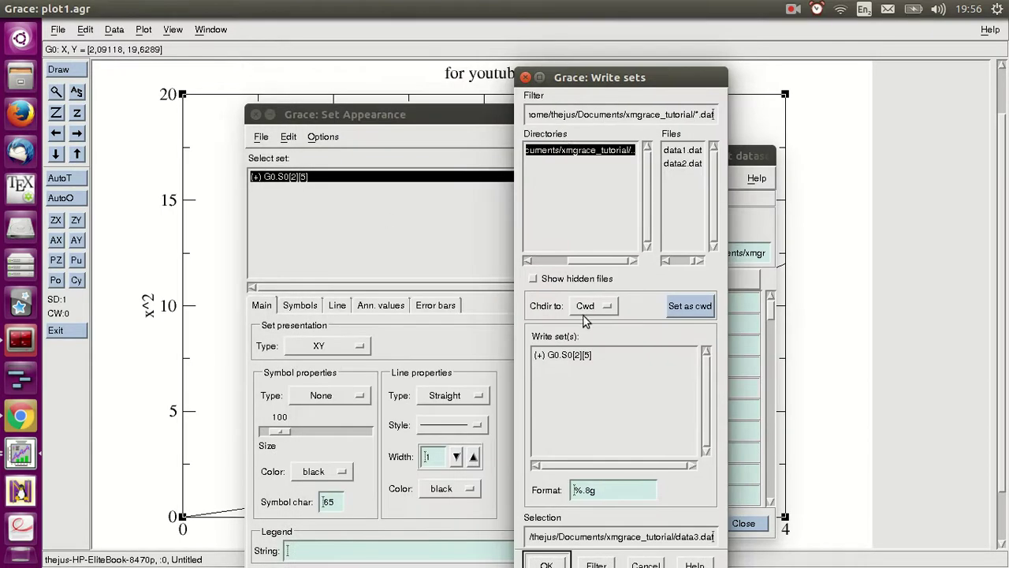
pyautogui.click(587, 356)
pyautogui.moveTo(599, 79); pyautogui.dragTo(610, 63)
pyautogui.click(559, 552)
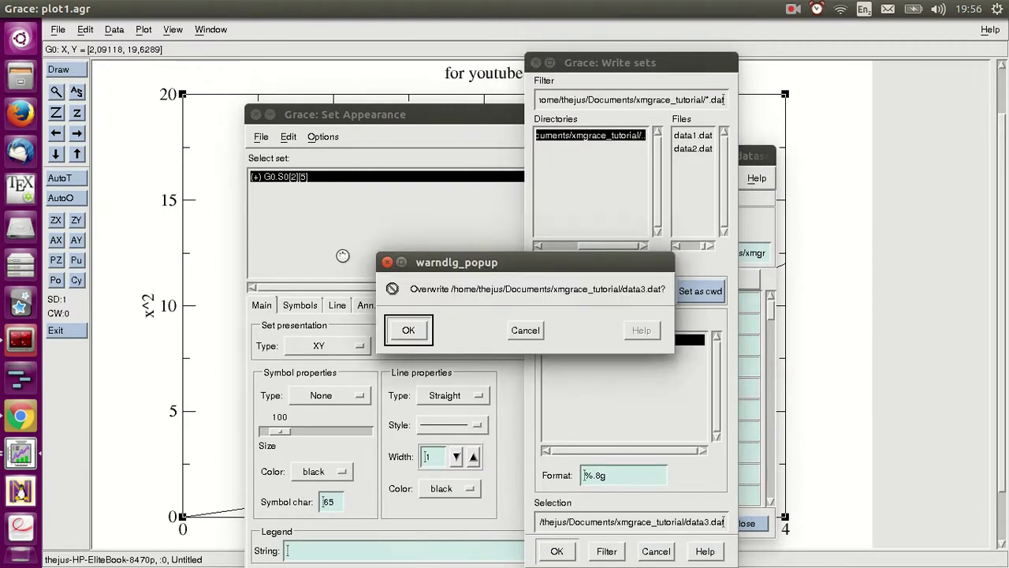
pyautogui.click(397, 335)
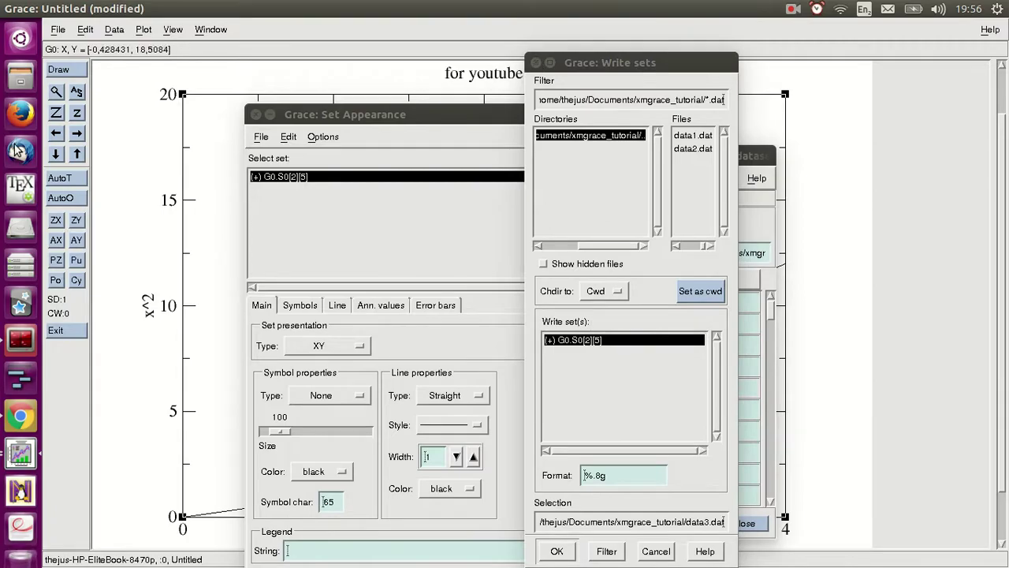
# List the tutorial folder's files in the terminal to check for data3.dat, and return to Grace.
pyautogui.hotkey('alt', 'Tab')
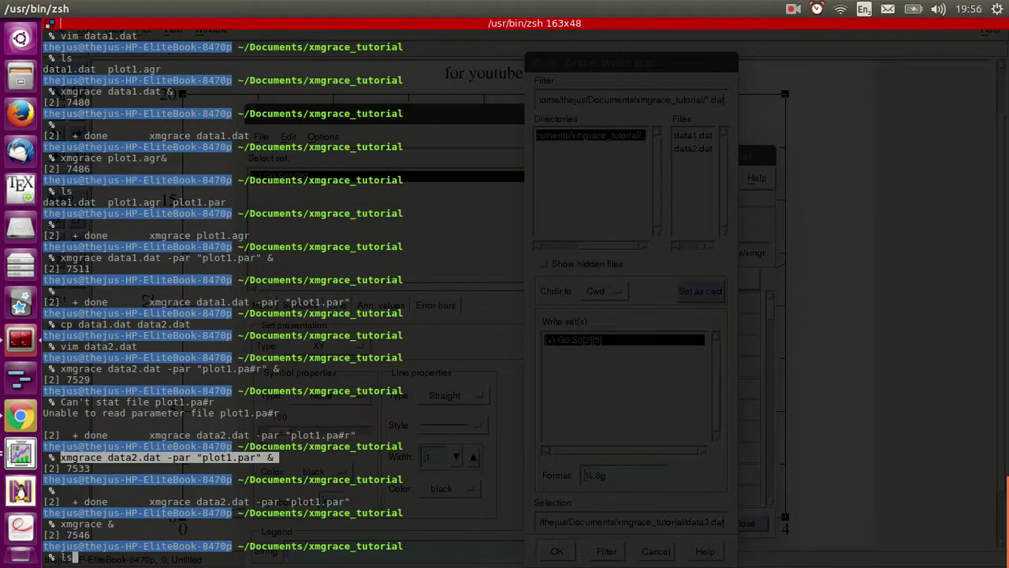
pyautogui.write('ls')
pyautogui.press('Return')
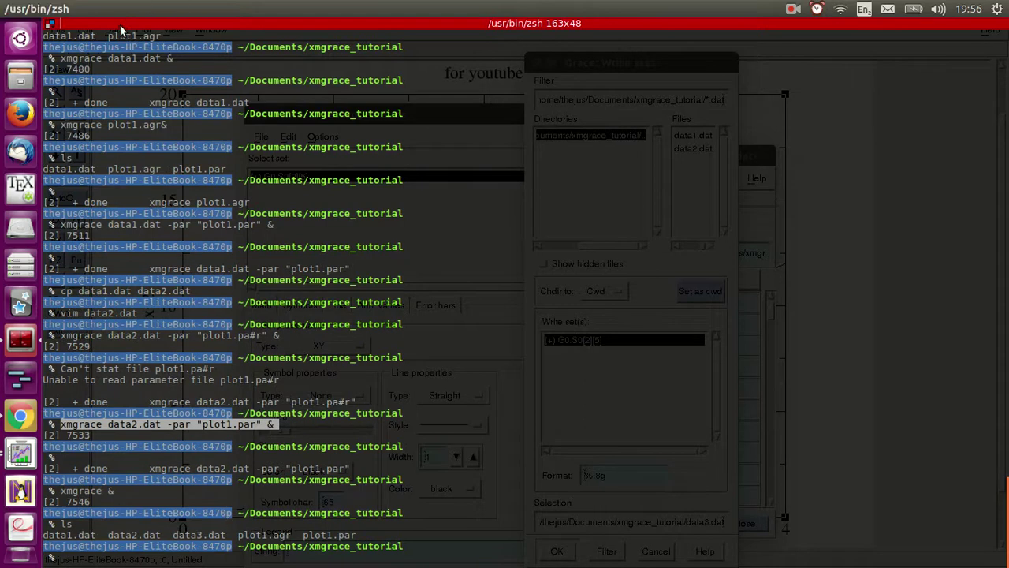
pyautogui.moveTo(172, 538); pyautogui.dragTo(222, 539)
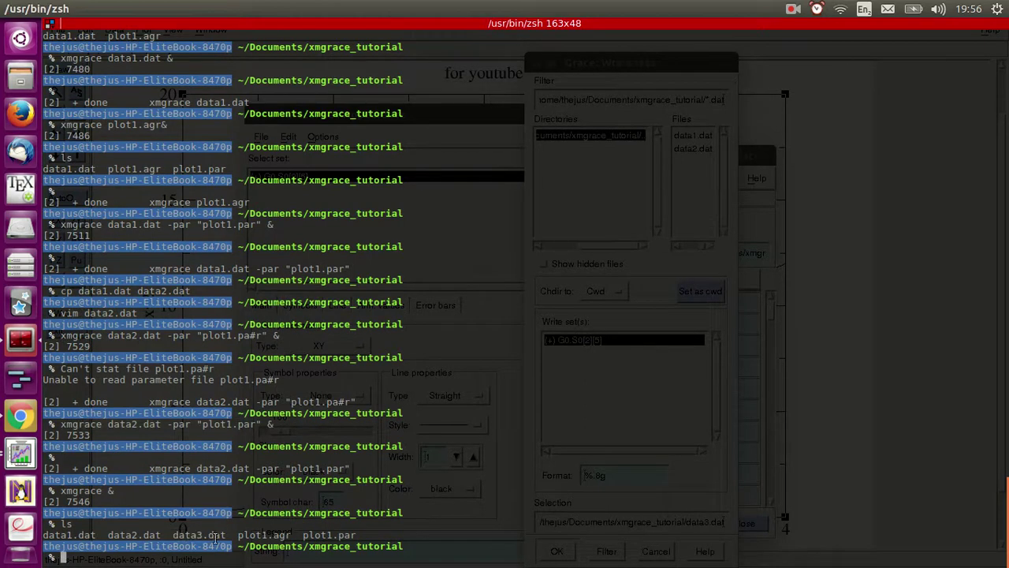
pyautogui.hotkey('alt', 'Tab')
pyautogui.hotkey('alt', 'Tab')
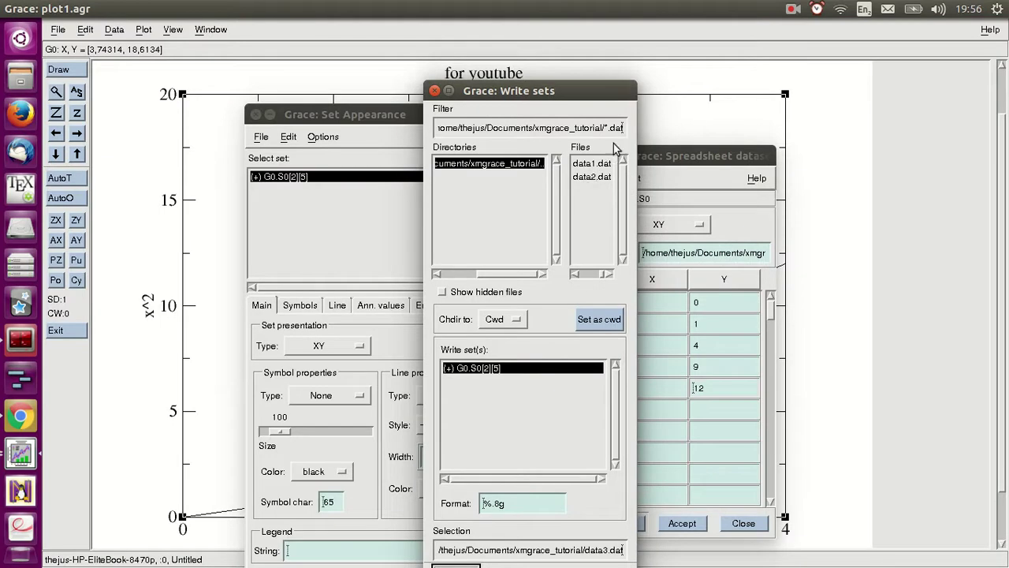
# Refresh the Write sets file list by reapplying the *.dat filter, and close the dialog.
pyautogui.click(610, 131)
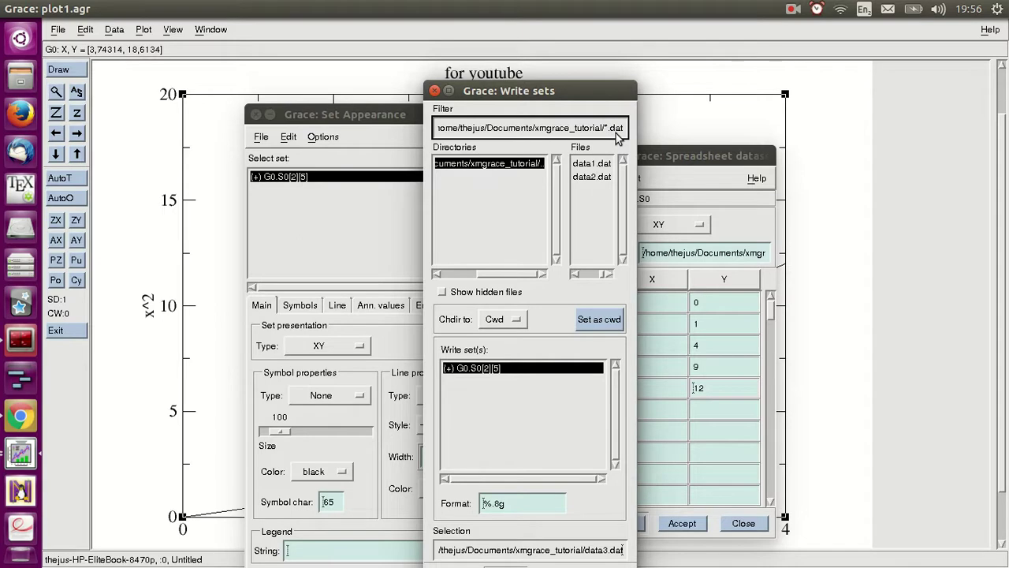
pyautogui.press('Return')
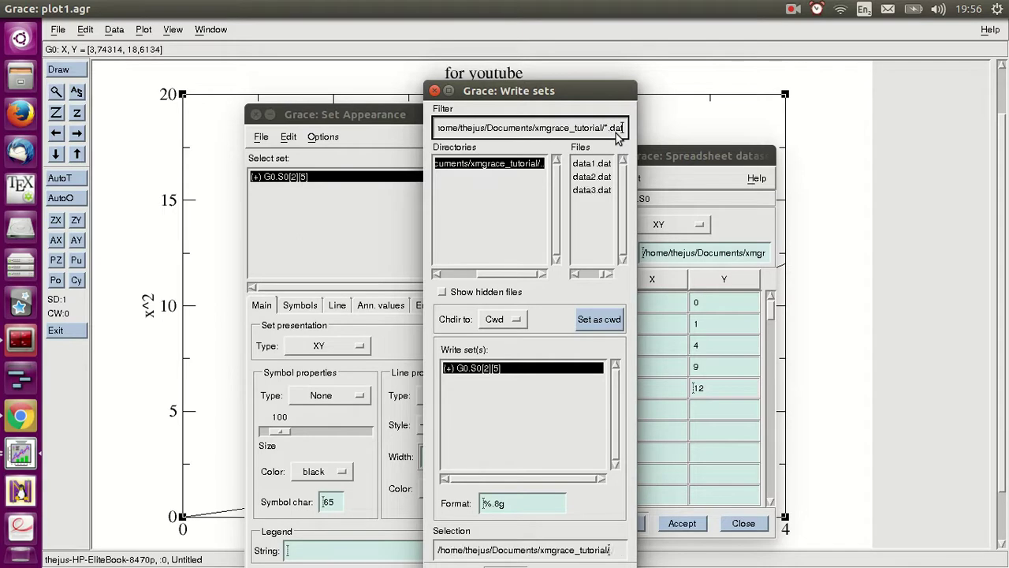
pyautogui.moveTo(544, 91); pyautogui.dragTo(323, 86)
pyautogui.click(285, 101)
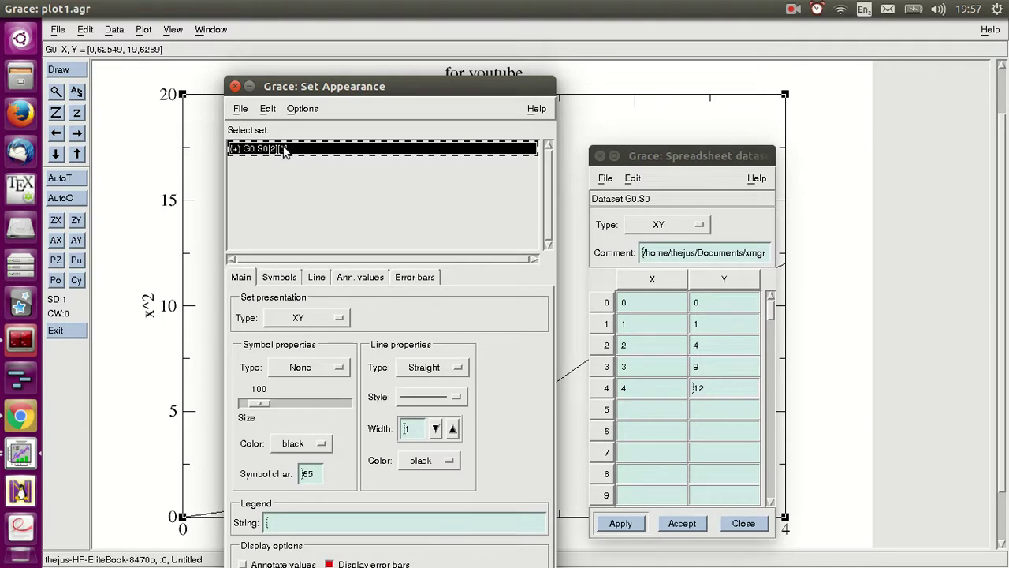
# Highlight data rows 0 and 4 in the G0.S0 spreadsheet, and close the Set Appearance and spreadsheet windows.
pyautogui.click(605, 303)
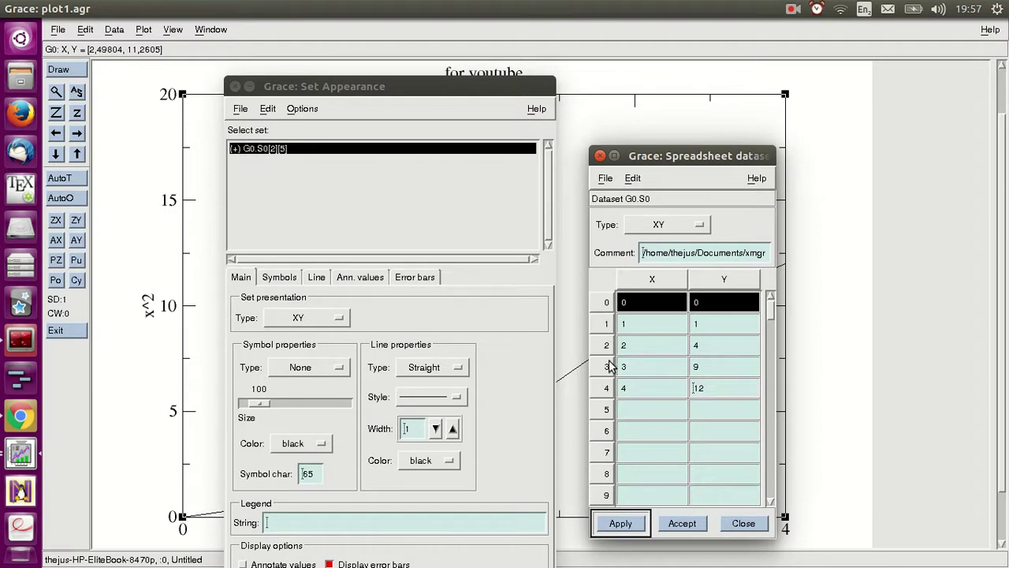
pyautogui.click(607, 391)
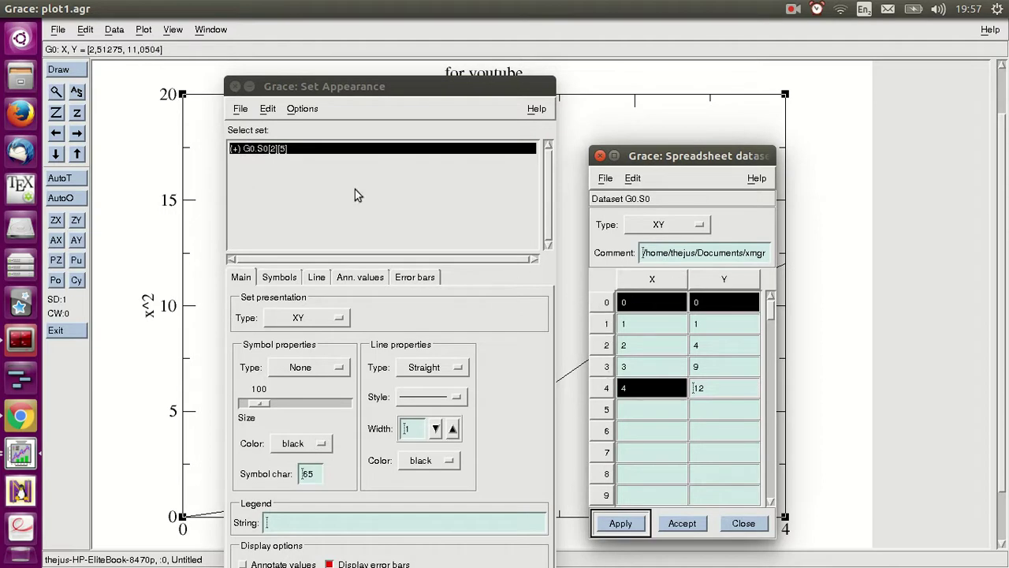
pyautogui.moveTo(276, 86); pyautogui.dragTo(247, 67)
pyautogui.moveTo(672, 155); pyautogui.dragTo(726, 98)
pyautogui.moveTo(370, 73); pyautogui.dragTo(371, 46)
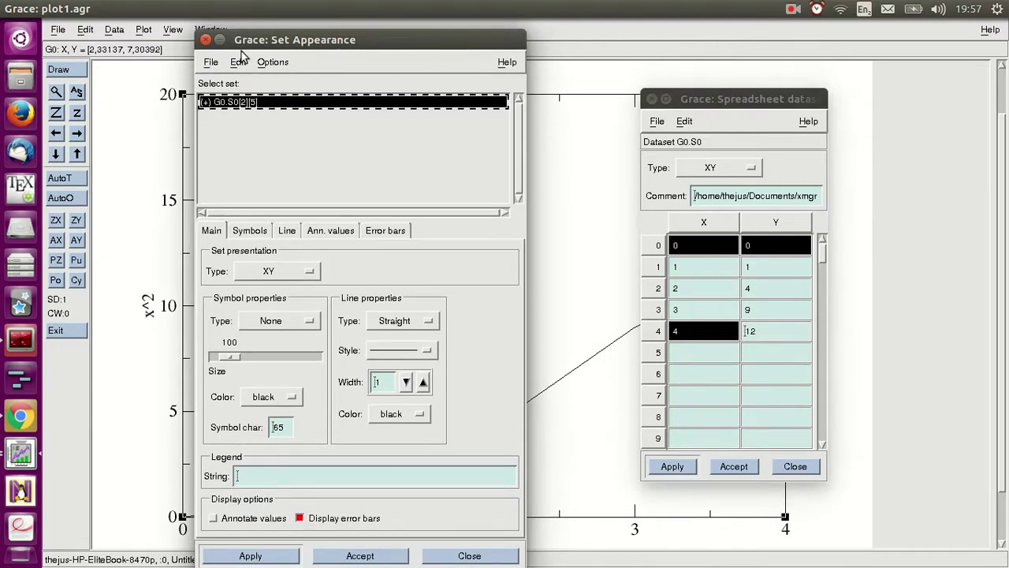
pyautogui.click(205, 39)
pyautogui.click(651, 98)
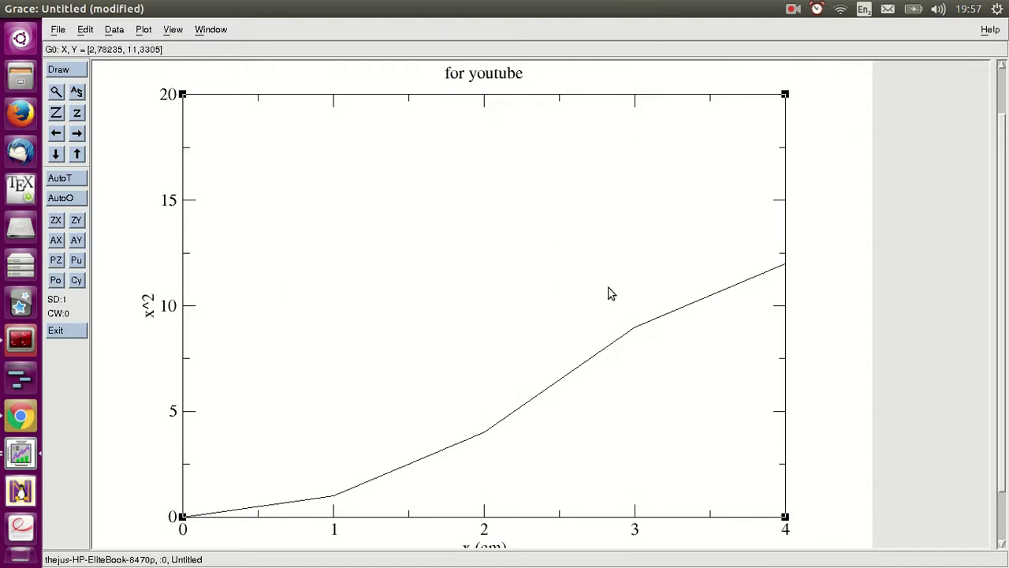
# Open the plotted curve's appearance settings, give set G0.S0 the legend string from_data3, and apply it.
pyautogui.doubleClick(634, 331)
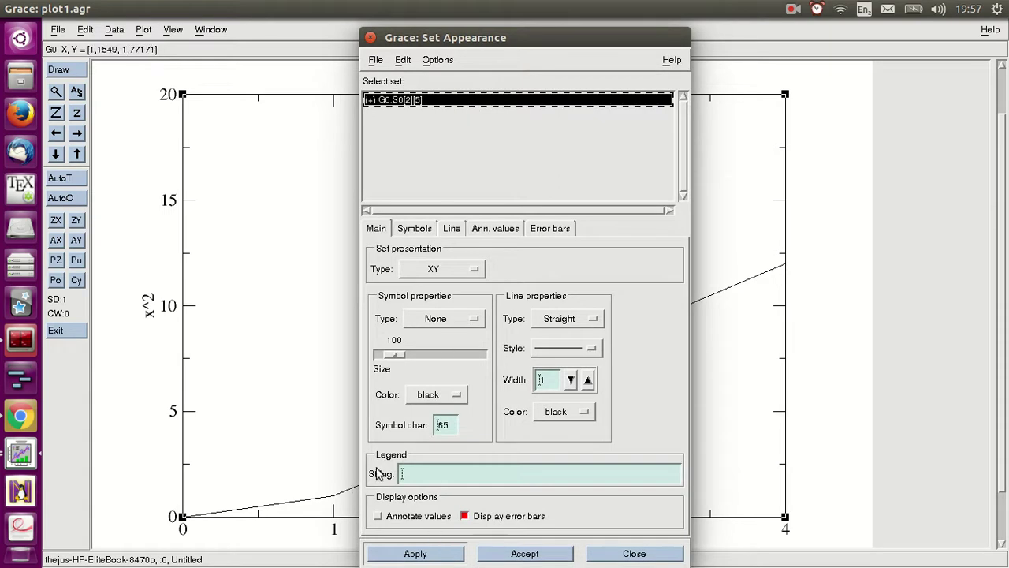
pyautogui.click(409, 478)
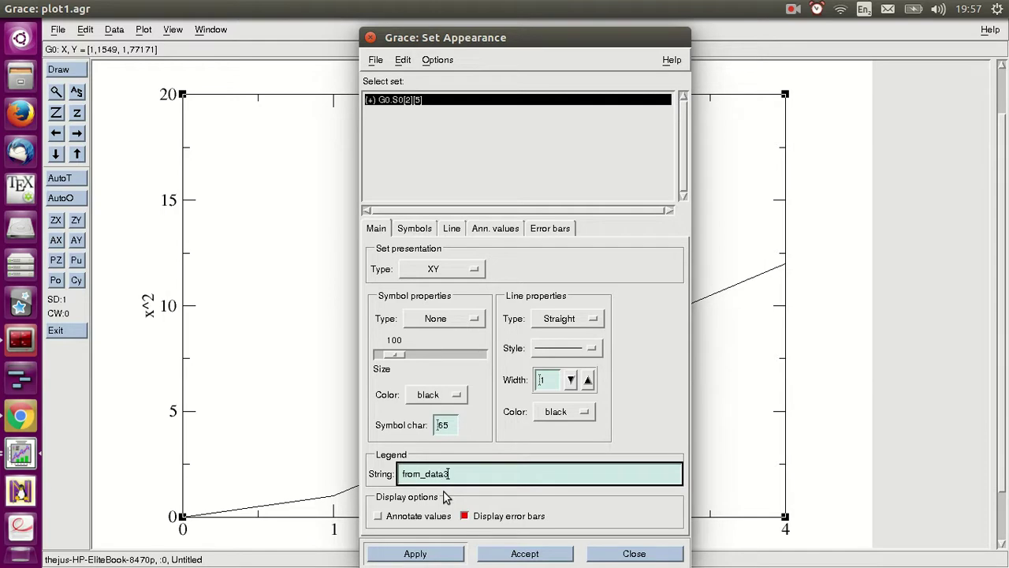
pyautogui.click(415, 553)
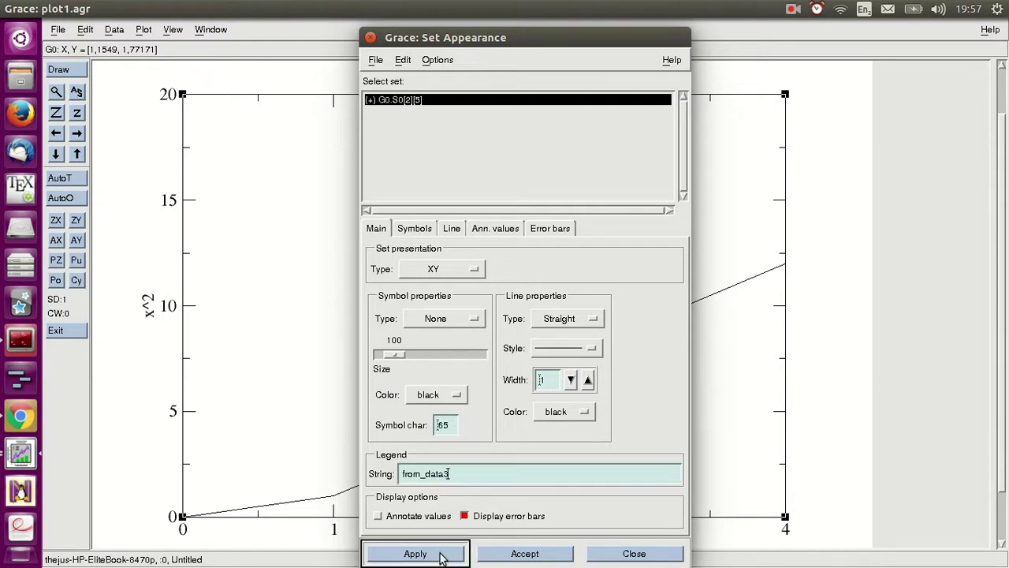
pyautogui.moveTo(548, 35); pyautogui.dragTo(323, 38)
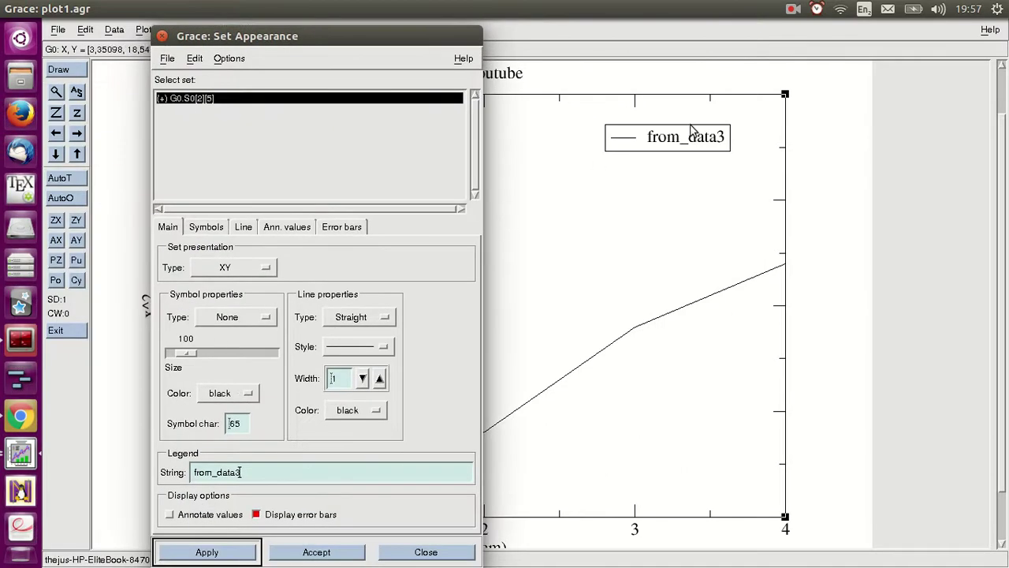
pyautogui.moveTo(364, 35); pyautogui.dragTo(384, 35)
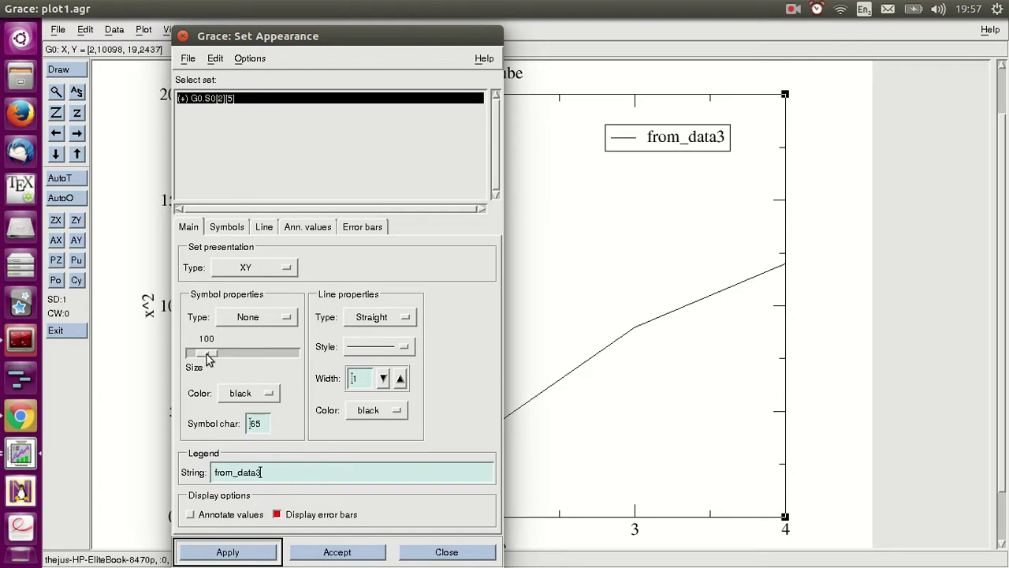
# Try yellow as the symbol and line colour of set G0.S0.
pyautogui.click(240, 394)
pyautogui.click(272, 394)
pyautogui.click(232, 552)
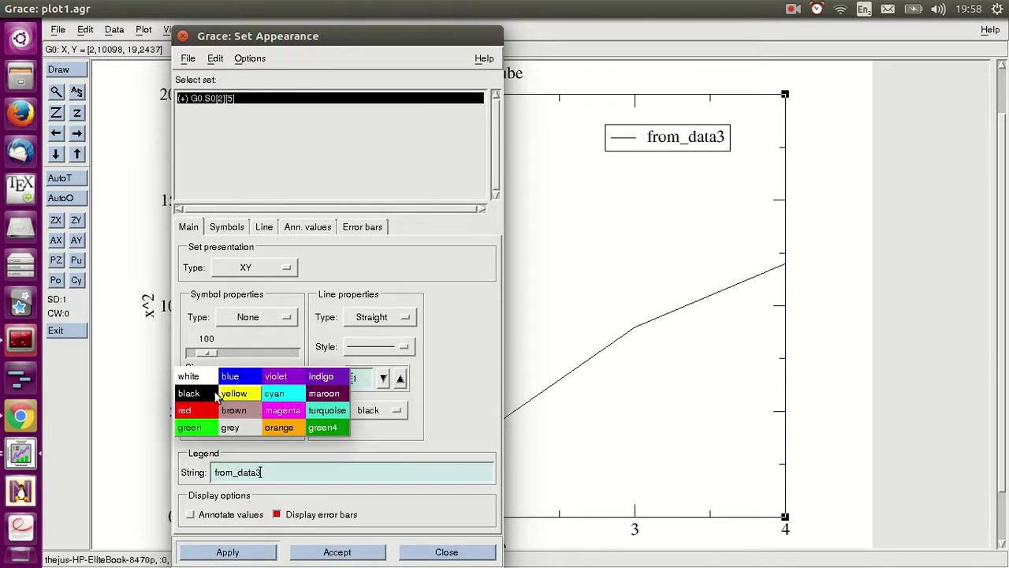
pyautogui.click(235, 396)
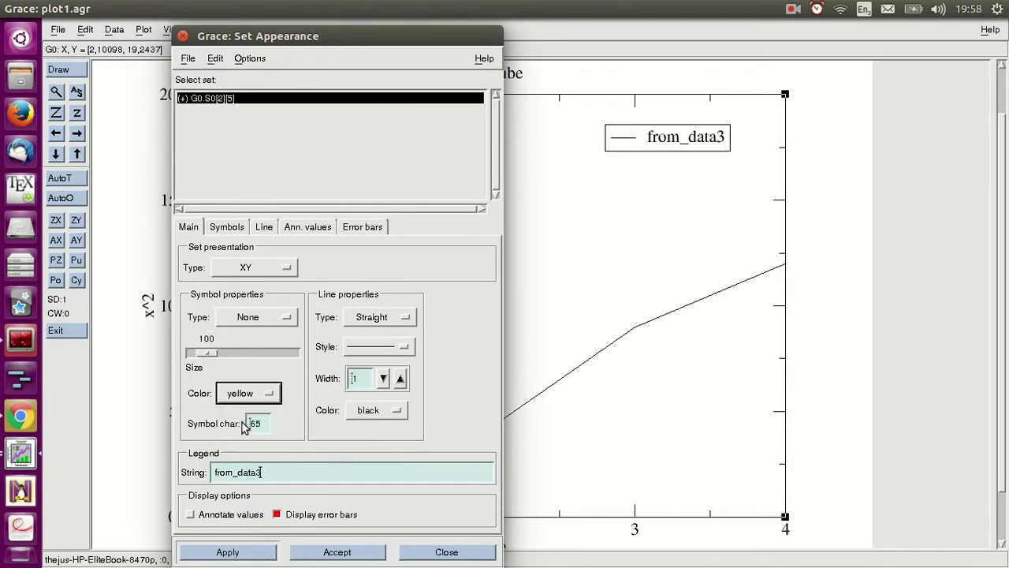
pyautogui.click(243, 394)
pyautogui.click(204, 400)
pyautogui.click(398, 414)
pyautogui.click(406, 409)
pyautogui.click(229, 553)
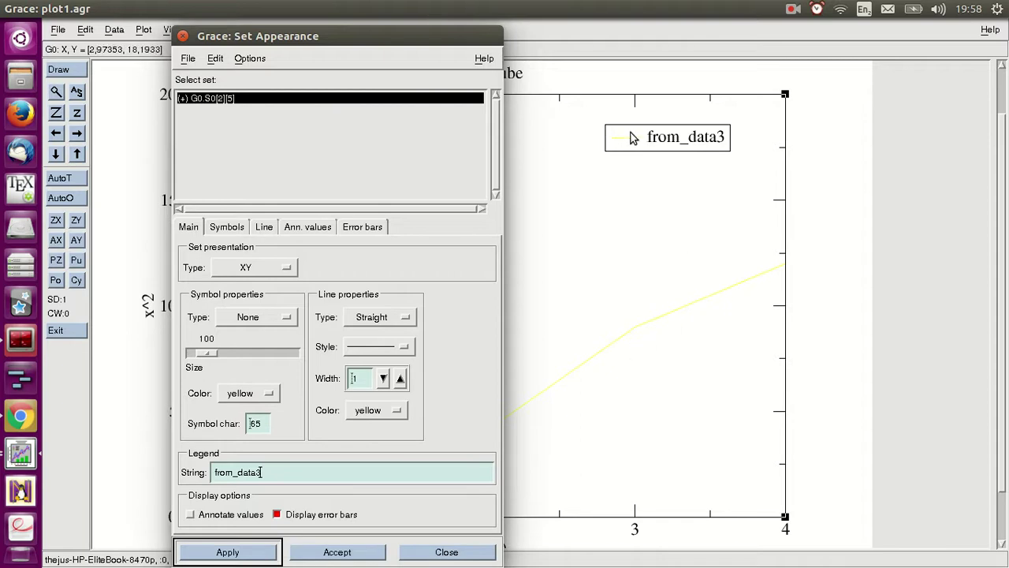
# Set the line and symbol colour of set G0.S0 to red and apply it.
pyautogui.click(388, 415)
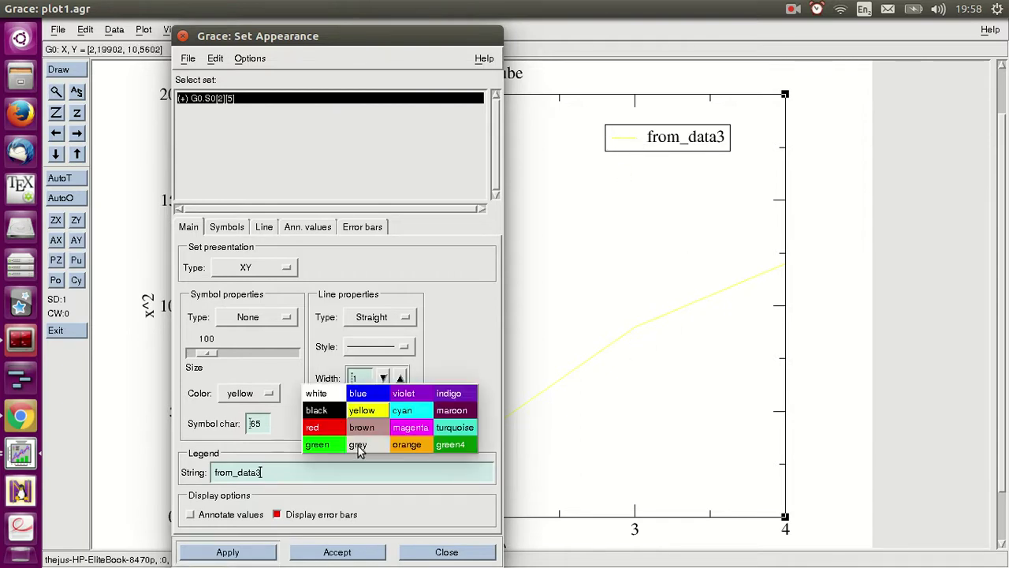
pyautogui.click(313, 427)
pyautogui.click(227, 552)
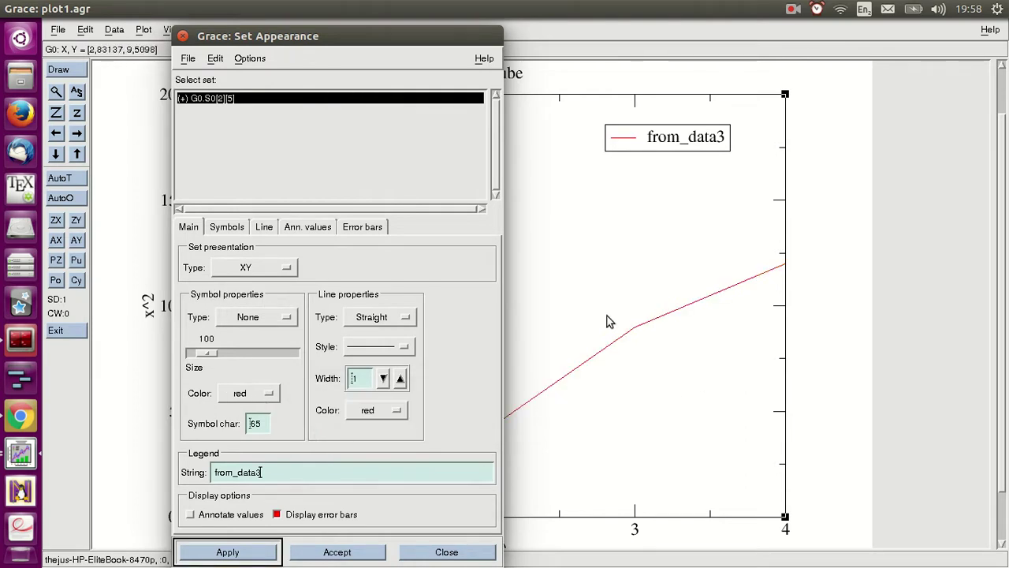
# Mark the data points of set G0.S0 with Circle symbols, apply the change, and uncover the curve.
pyautogui.moveTo(250, 41); pyautogui.dragTo(316, 103)
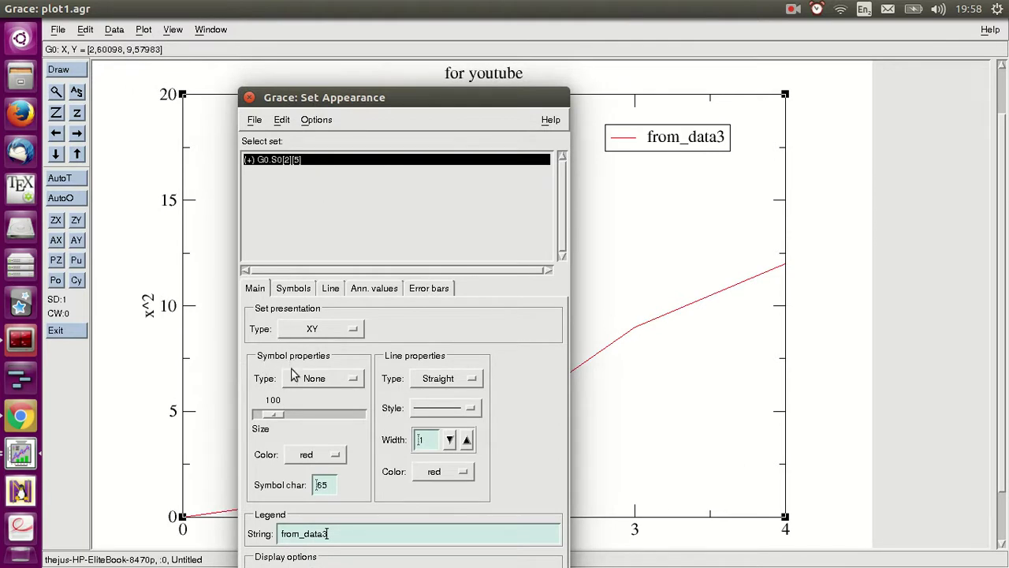
pyautogui.click(339, 384)
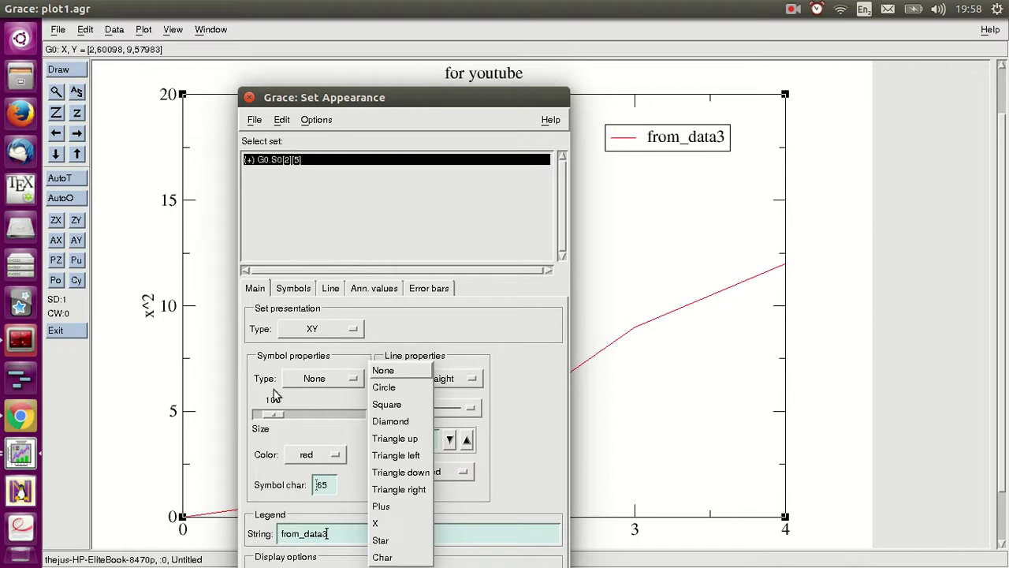
pyautogui.click(389, 388)
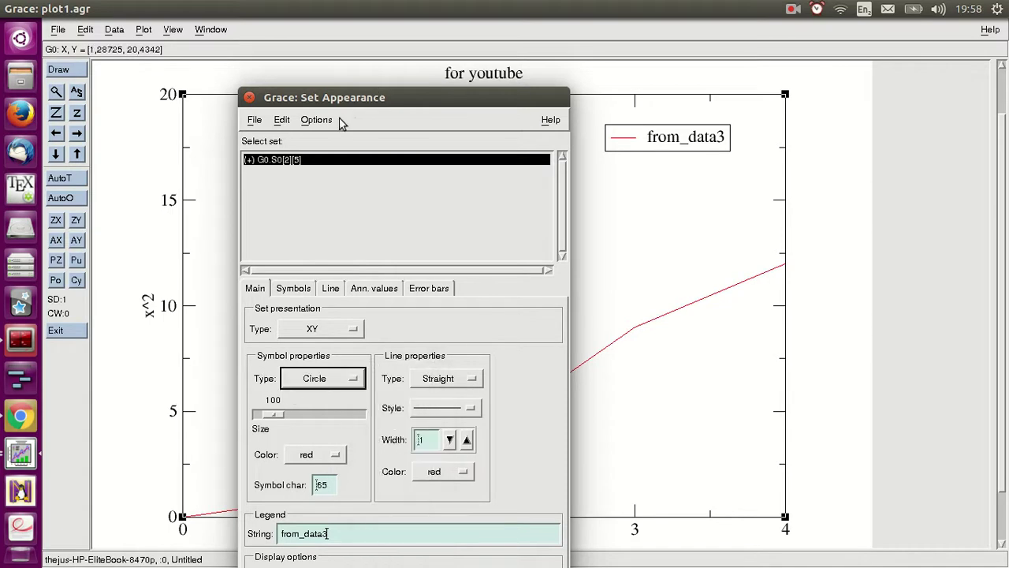
pyautogui.moveTo(335, 115); pyautogui.dragTo(350, 29)
pyautogui.click(304, 551)
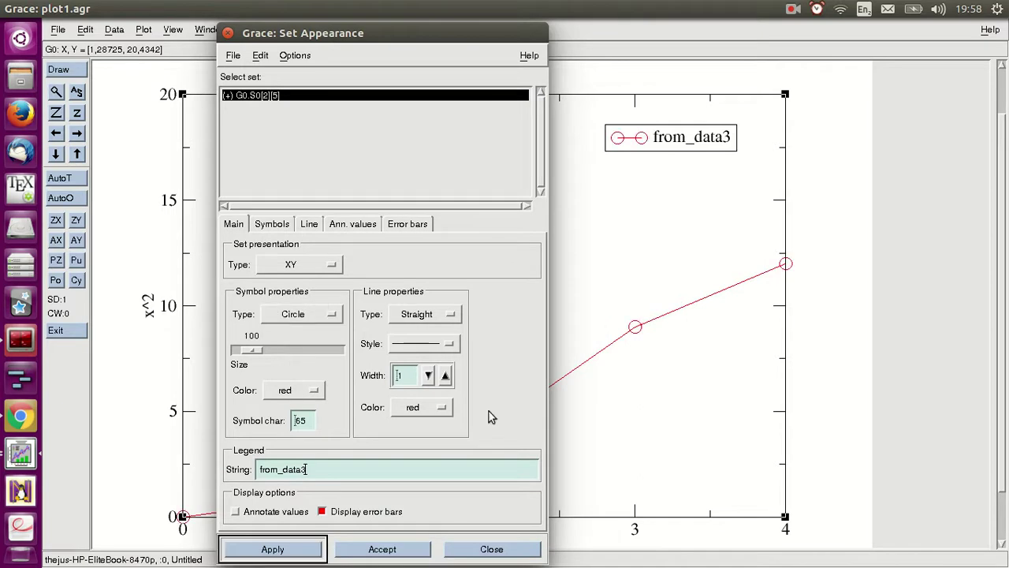
pyautogui.moveTo(401, 39); pyautogui.dragTo(848, 84)
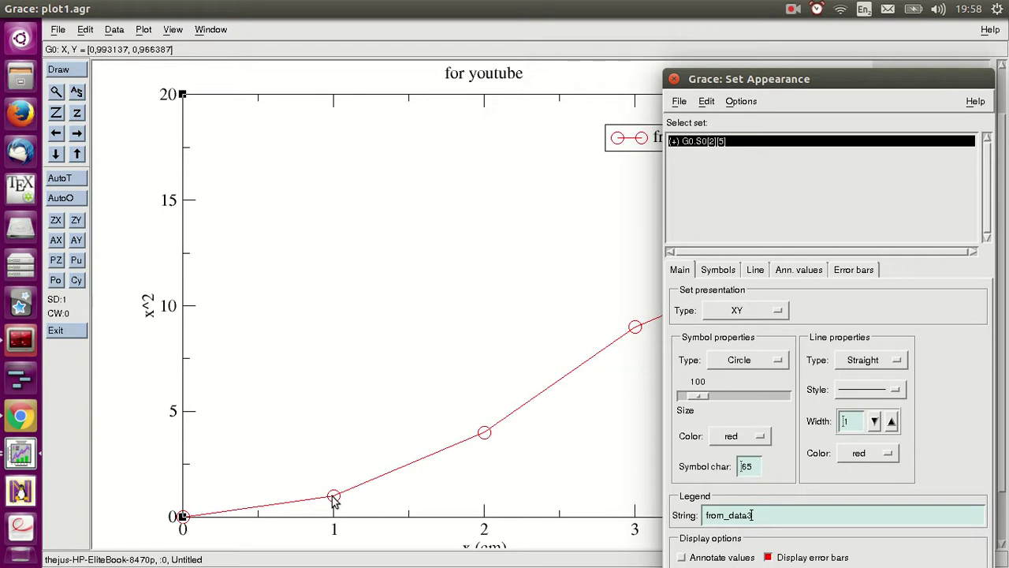
# Open the data spreadsheet of set G0.S0 and place it beside the Set Appearance window to compare its points with the curve.
pyautogui.doubleClick(710, 142)
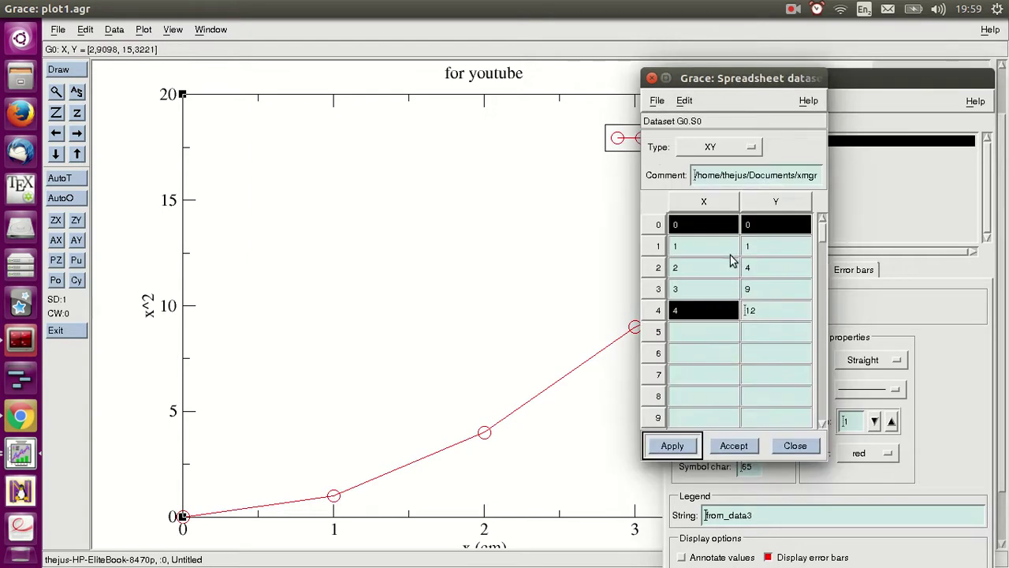
pyautogui.click(709, 248)
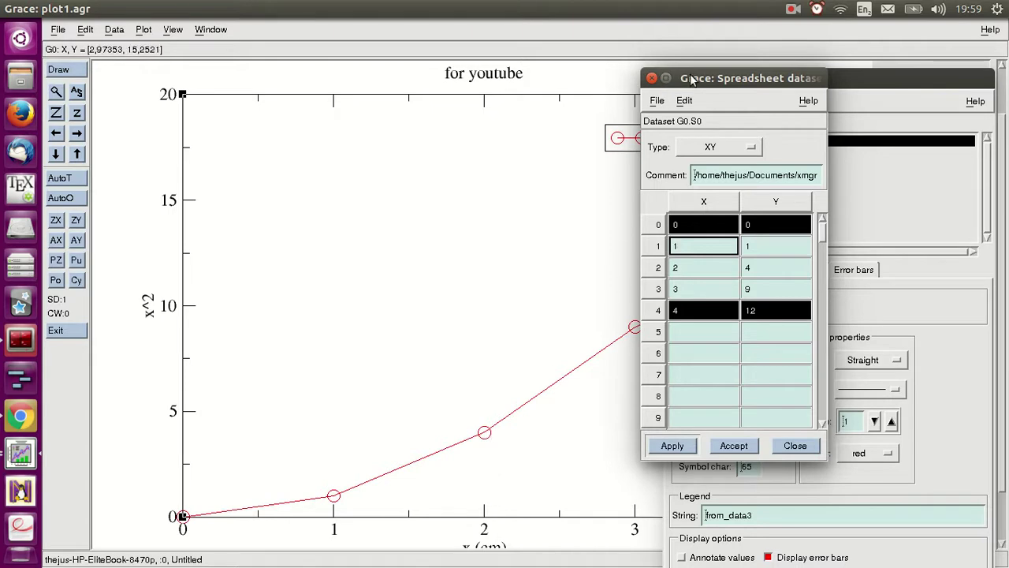
pyautogui.moveTo(690, 78); pyautogui.dragTo(424, 116)
pyautogui.moveTo(943, 78); pyautogui.dragTo(472, 134)
pyautogui.moveTo(394, 138); pyautogui.dragTo(338, 79)
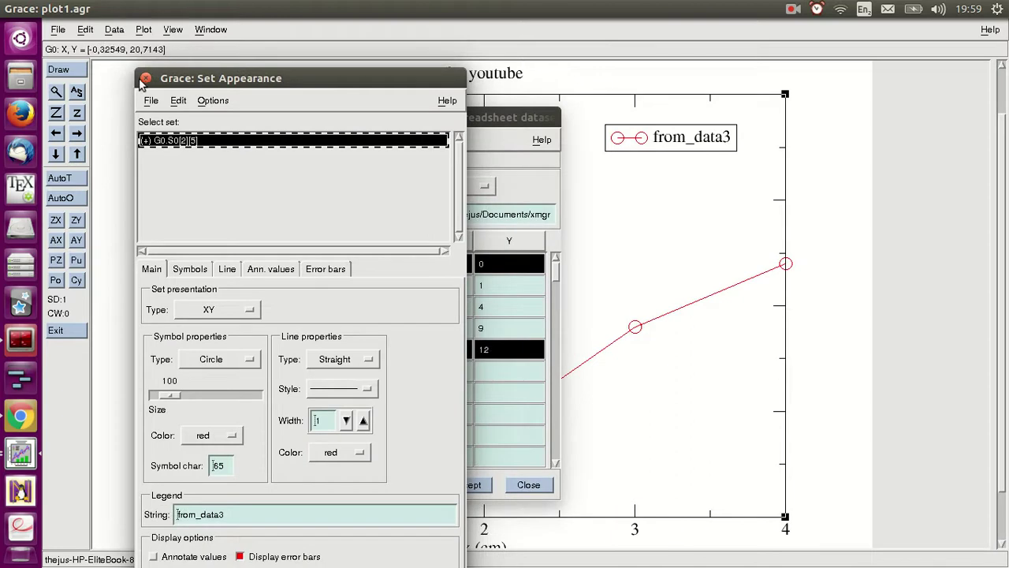
pyautogui.moveTo(247, 78); pyautogui.dragTo(705, 82)
pyautogui.moveTo(480, 106); pyautogui.dragTo(311, 119)
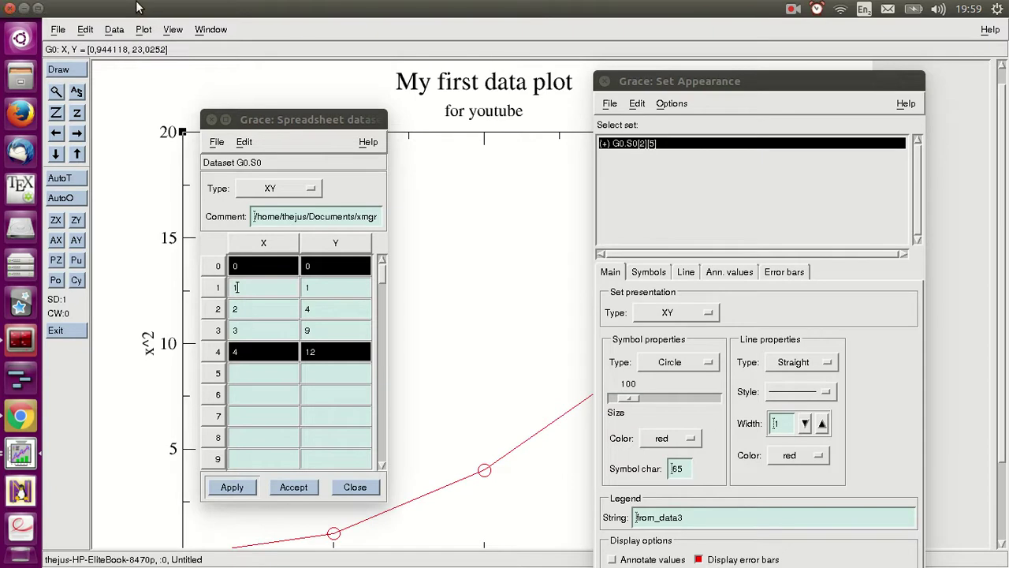
# Import data2.dat as an ASCII single XY set into graph G0, and shift the Read sets window aside.
pyautogui.click(115, 29)
pyautogui.moveTo(114, 110)
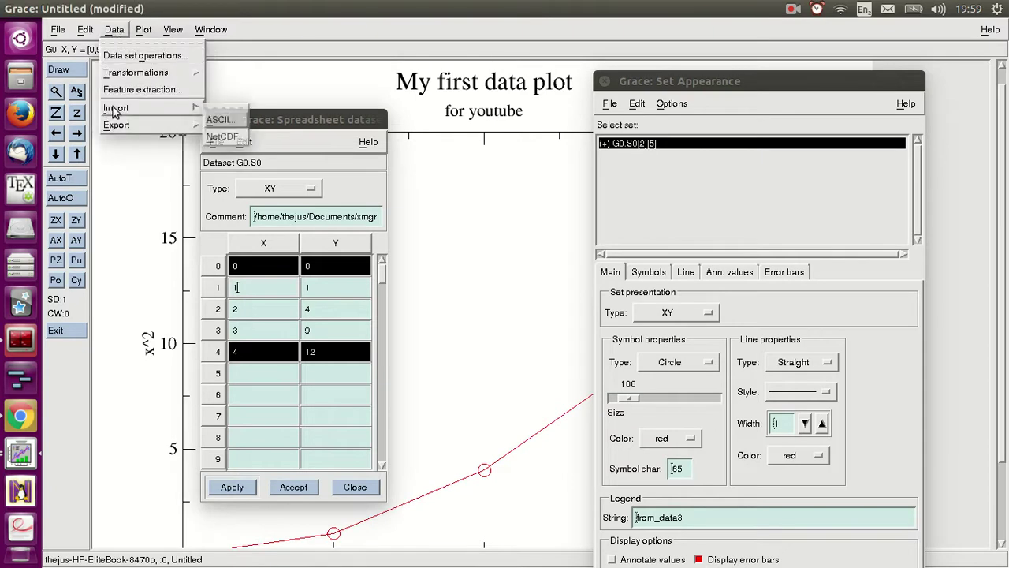
pyautogui.click(221, 120)
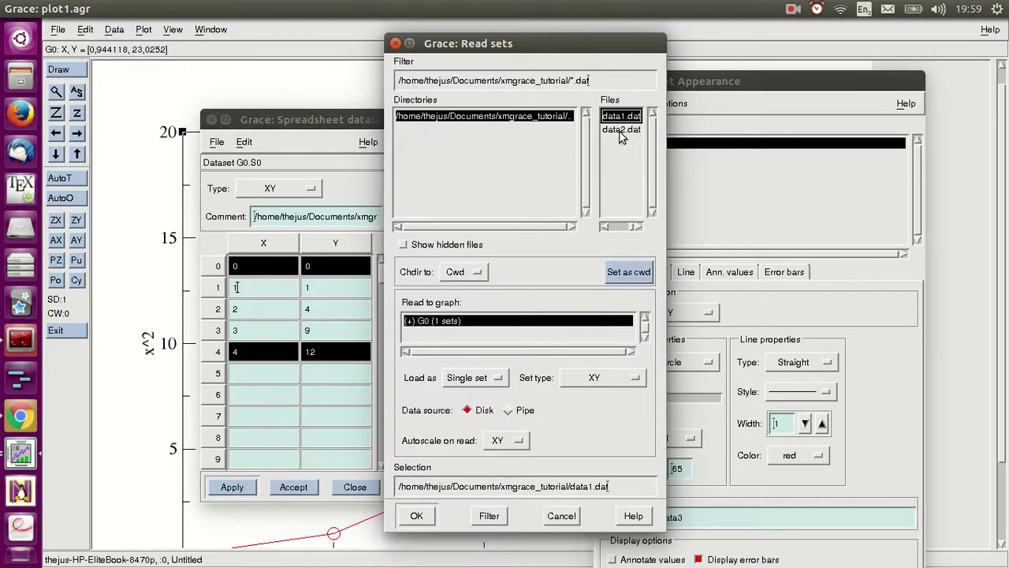
pyautogui.doubleClick(621, 130)
pyautogui.moveTo(568, 38); pyautogui.dragTo(224, 74)
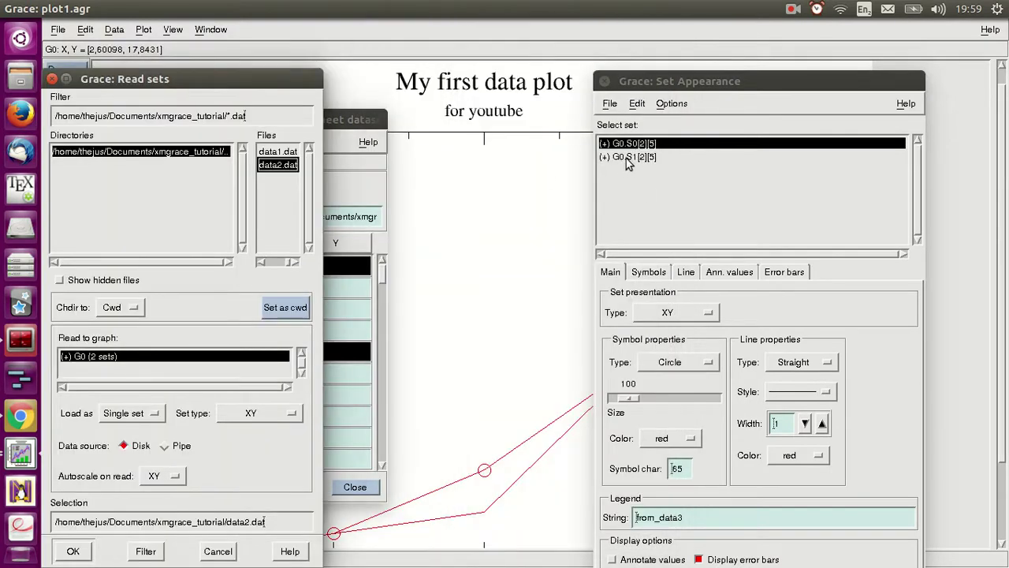
# Select the imported set G0.S1 and set its line and symbol colour to black.
pyautogui.moveTo(696, 93); pyautogui.dragTo(320, 38)
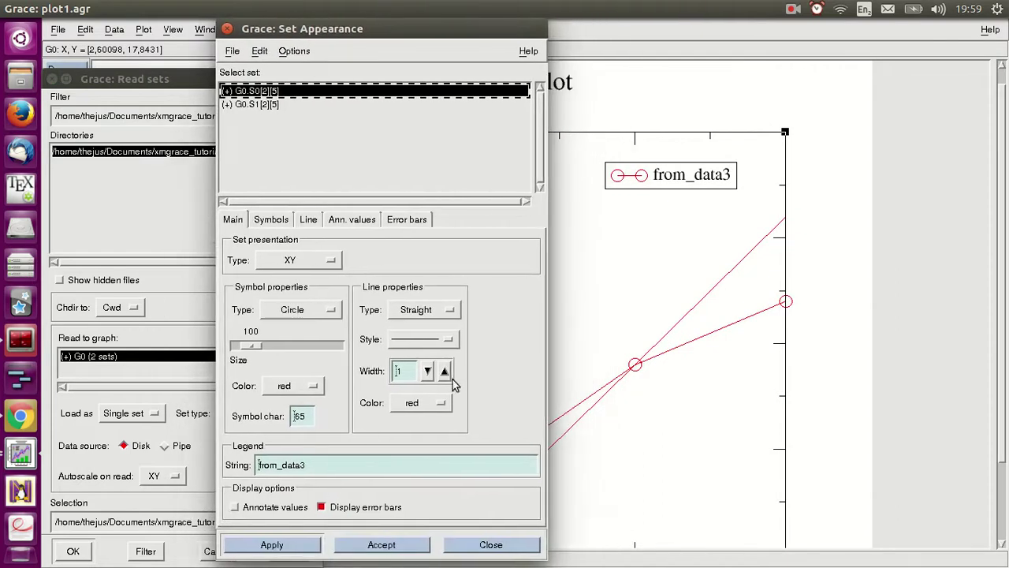
pyautogui.click(269, 108)
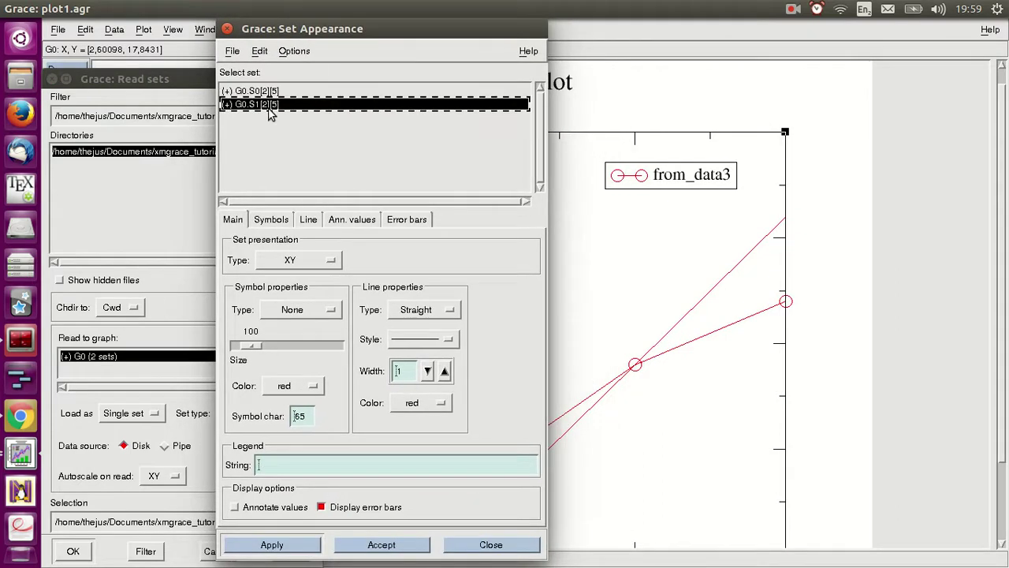
pyautogui.click(442, 405)
pyautogui.click(405, 386)
pyautogui.click(273, 546)
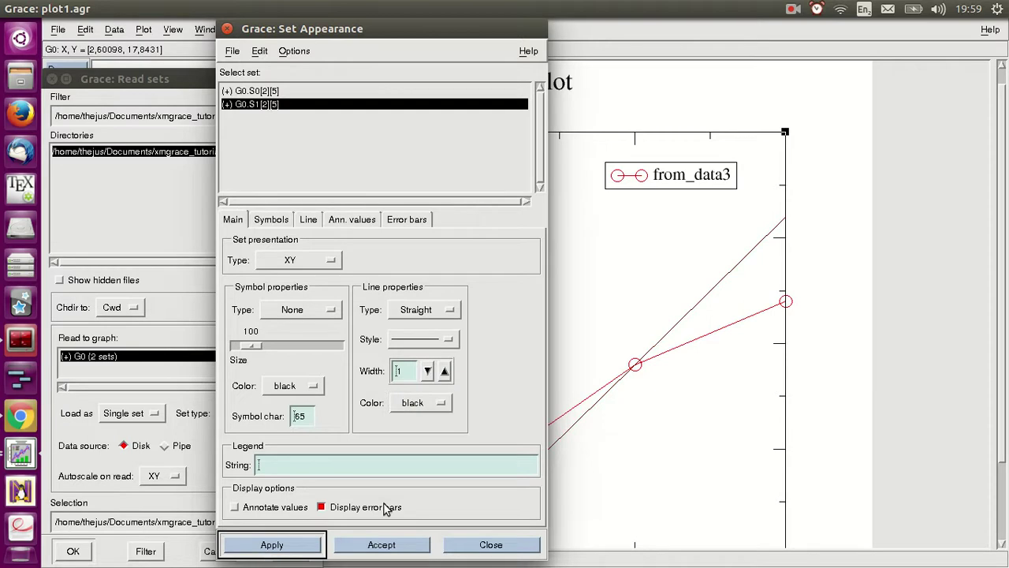
# Mark the data points of set G0.S1 with Square symbols and apply the change.
pyautogui.moveTo(423, 28); pyautogui.dragTo(891, 112)
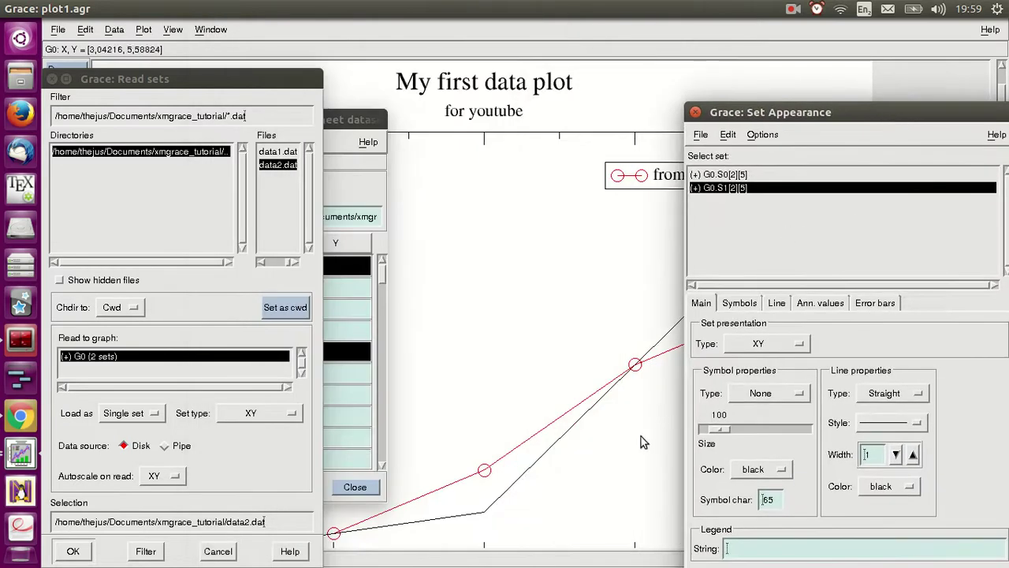
pyautogui.click(771, 401)
pyautogui.click(848, 410)
pyautogui.moveTo(763, 116); pyautogui.dragTo(776, 34)
pyautogui.click(738, 552)
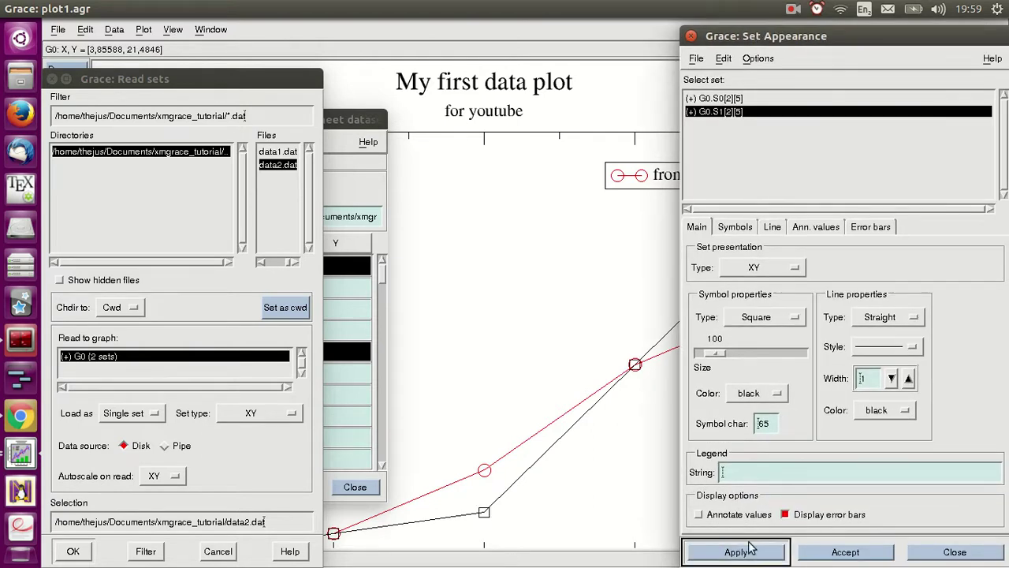
# Give set G0.S1 the legend string from_data2 and apply it.
pyautogui.moveTo(852, 38); pyautogui.dragTo(779, 42)
pyautogui.click(674, 473)
pyautogui.write('from_data2')
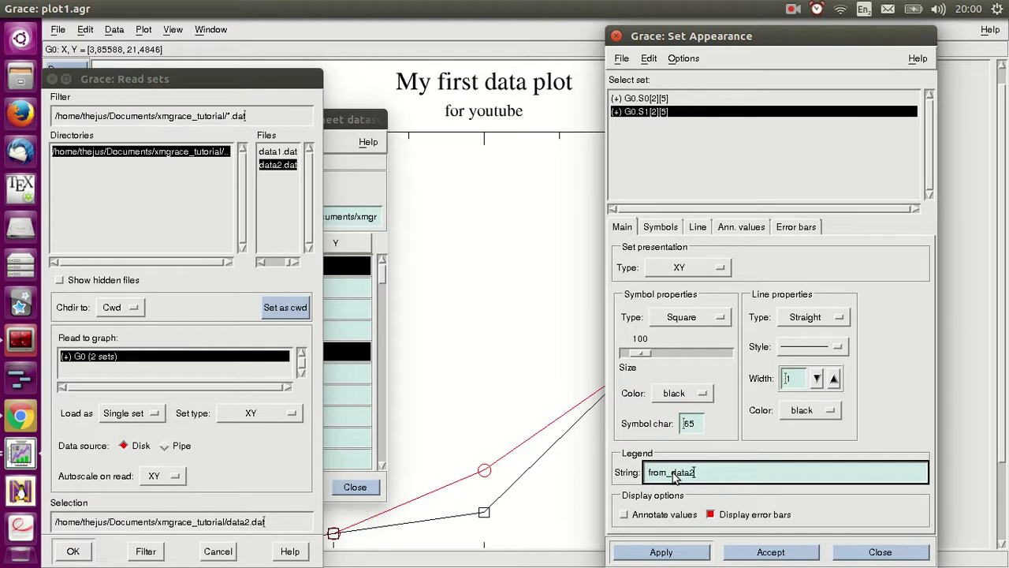
pyautogui.click(687, 556)
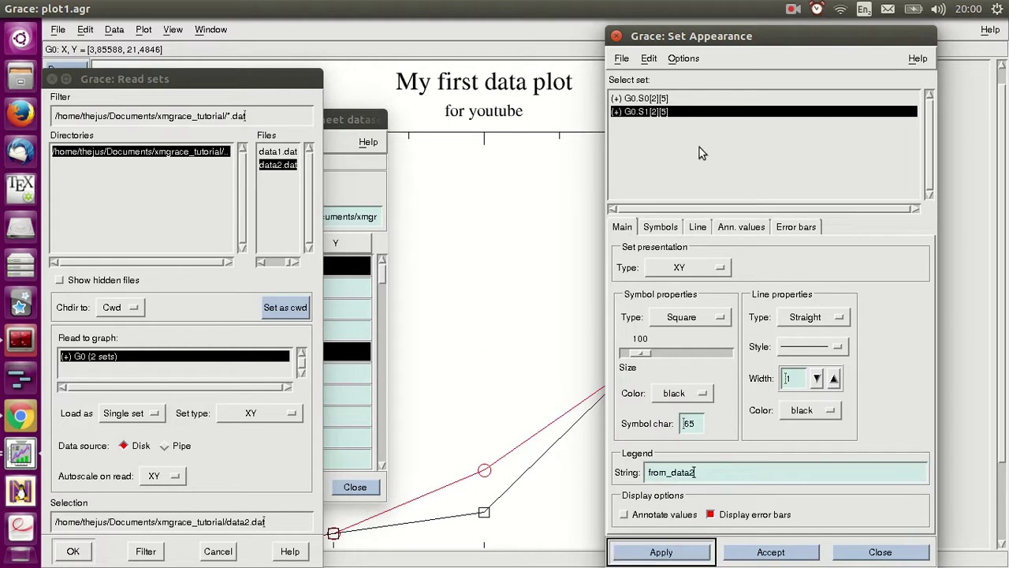
# Spread out the spreadsheet, Read sets and Set Appearance windows to review them alongside the plot legend.
pyautogui.moveTo(697, 43); pyautogui.dragTo(603, 37)
pyautogui.moveTo(203, 80); pyautogui.dragTo(484, 49)
pyautogui.moveTo(267, 126); pyautogui.dragTo(237, 129)
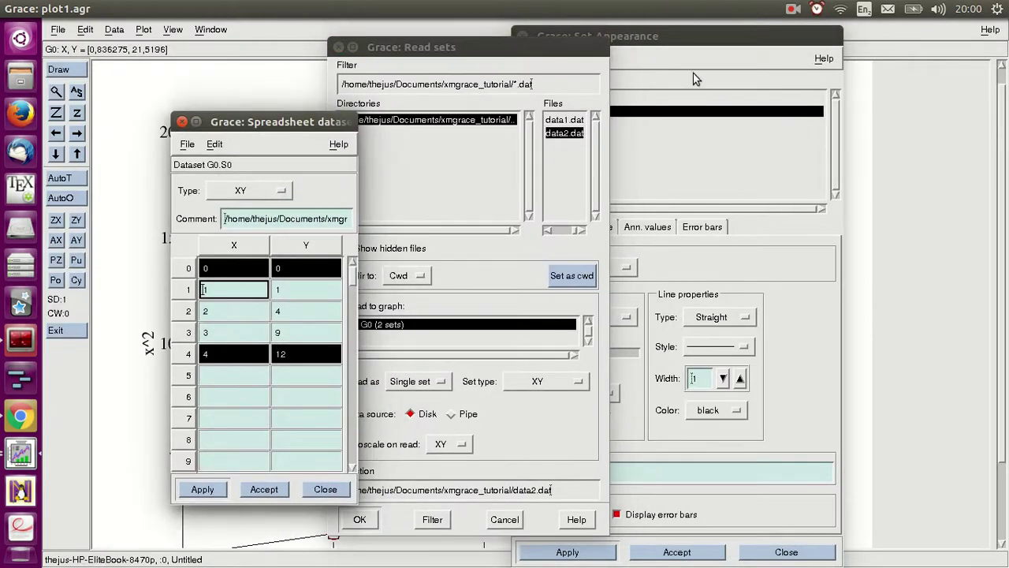
pyautogui.moveTo(706, 36); pyautogui.dragTo(872, 118)
pyautogui.moveTo(471, 46); pyautogui.dragTo(475, 78)
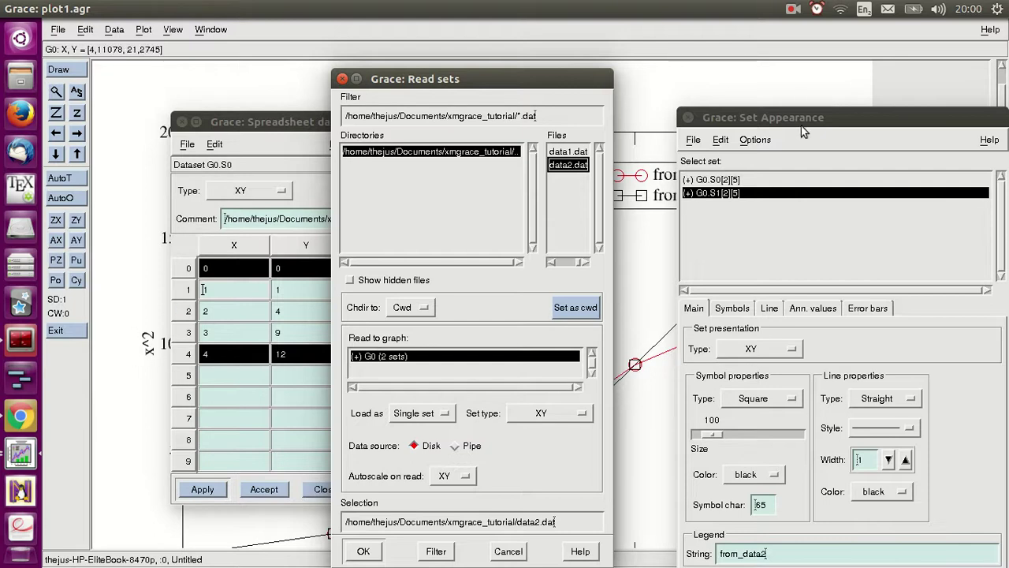
# Save the current graph's parameters as plot_23.par in the xmgrace_tutorial folder.
pyautogui.click(144, 29)
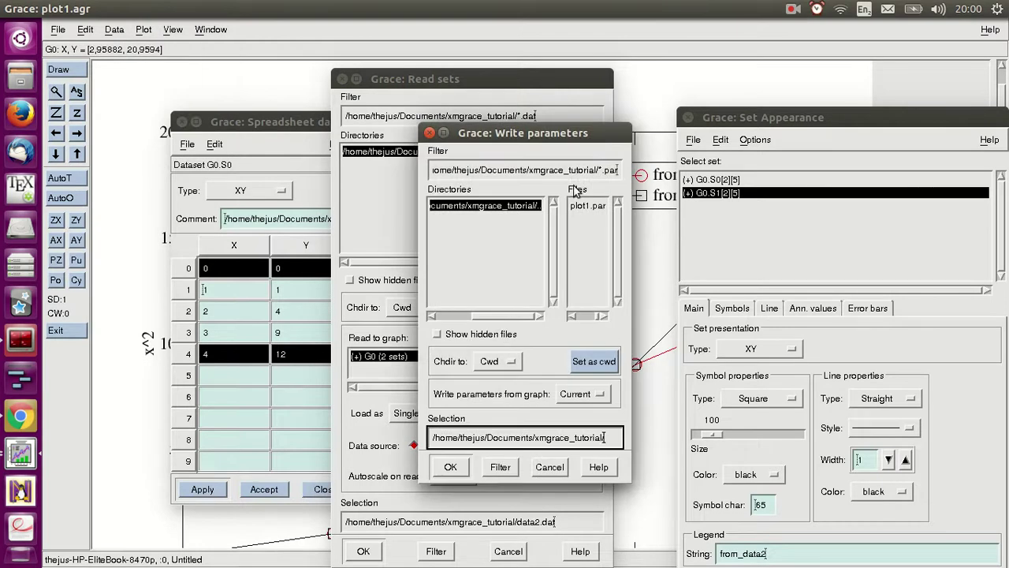
pyautogui.write('lot_23.par')
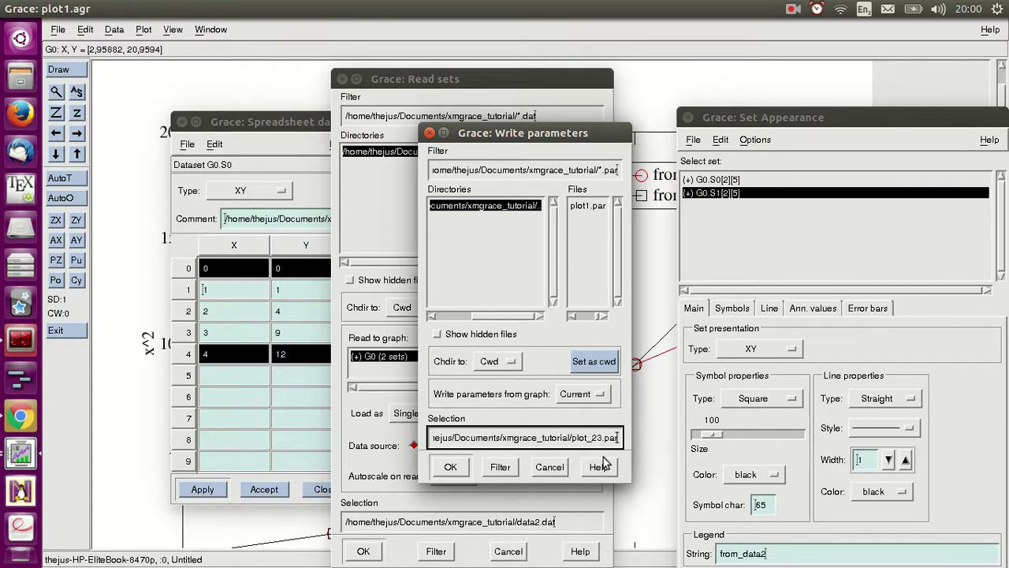
pyautogui.moveTo(927, 122); pyautogui.dragTo(359, 78)
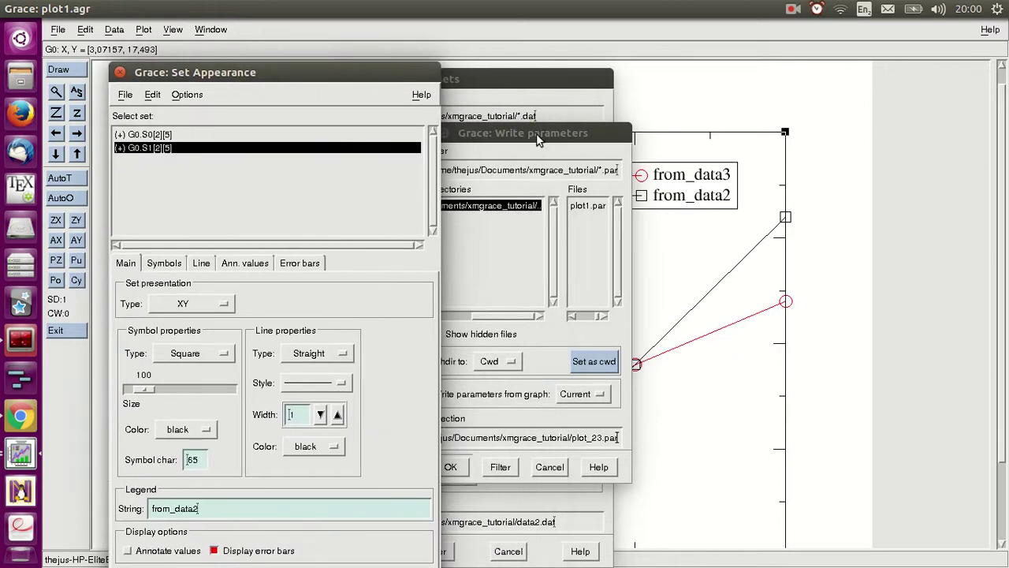
pyautogui.moveTo(536, 134); pyautogui.dragTo(593, 117)
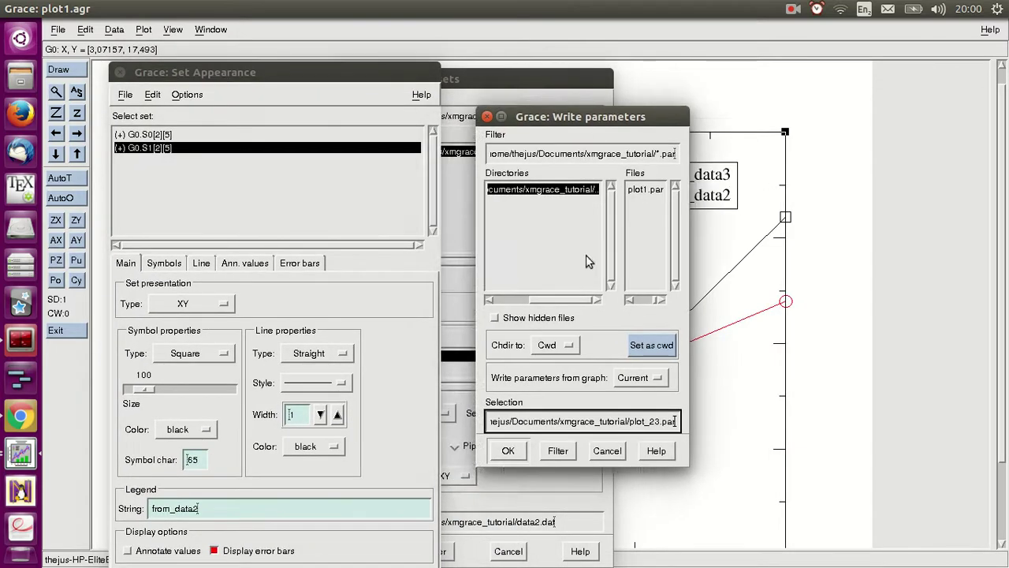
pyautogui.click(508, 453)
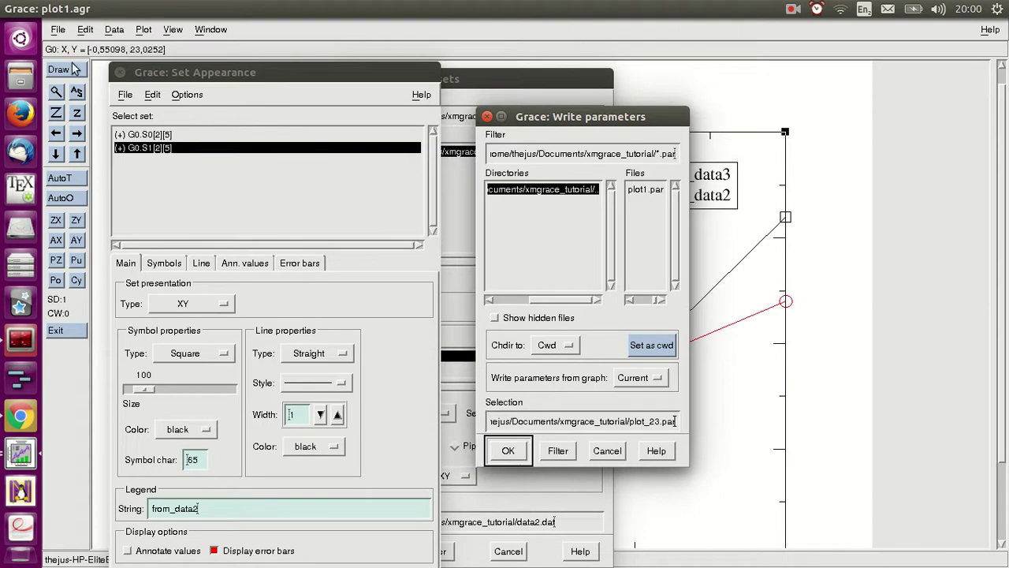
# Switch to the terminal, list the xmgrace_tutorial folder to check for plot_23.par, and return to Grace.
pyautogui.click(19, 341)
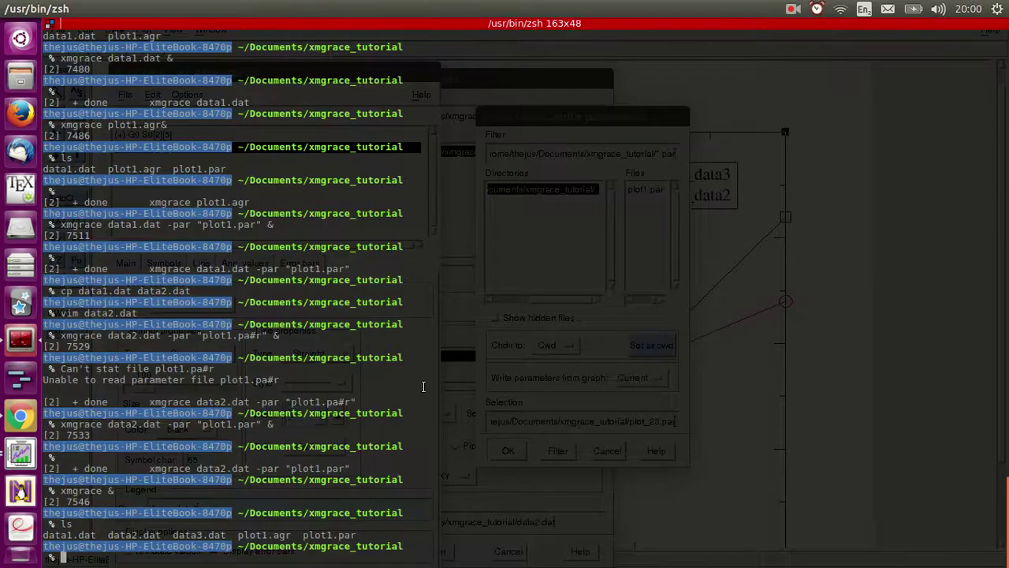
pyautogui.write('ls')
pyautogui.press('Return')
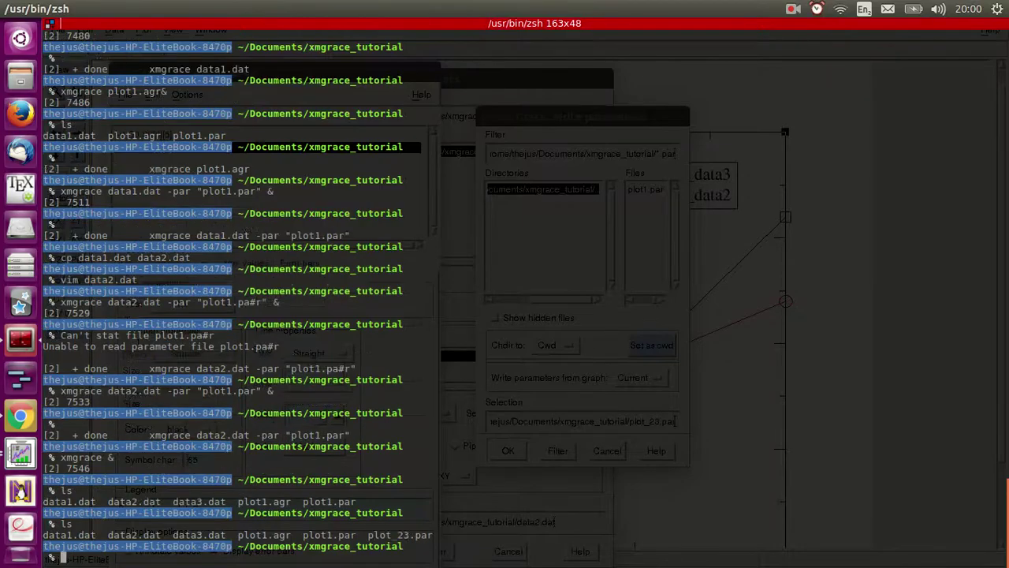
pyautogui.moveTo(367, 535); pyautogui.dragTo(431, 528)
pyautogui.click(426, 541)
pyautogui.hotkey('alt', 'Tab')
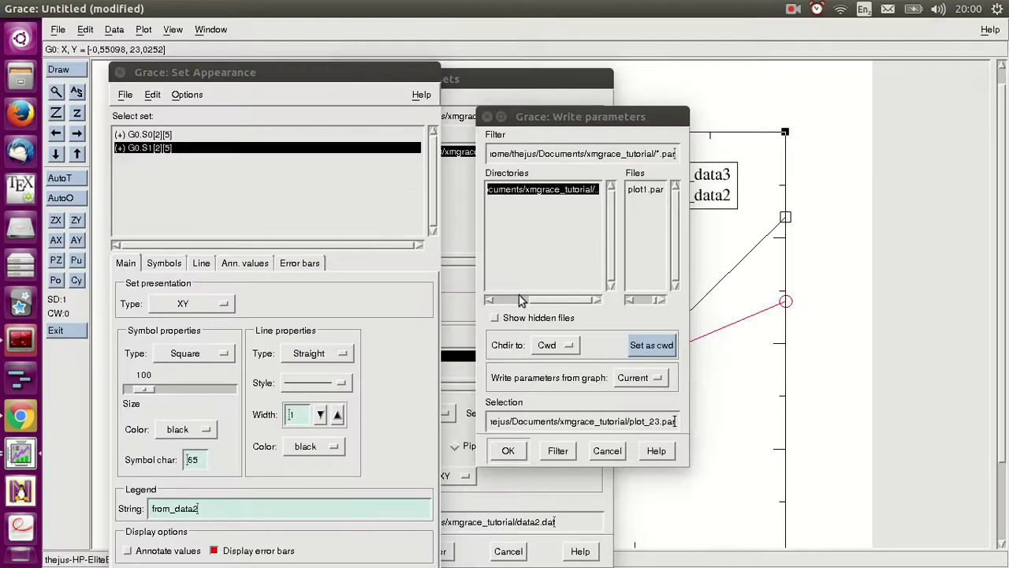
# Close the open dialogs and spreadsheet, and quit the untitled Grace plot.
pyautogui.click(488, 116)
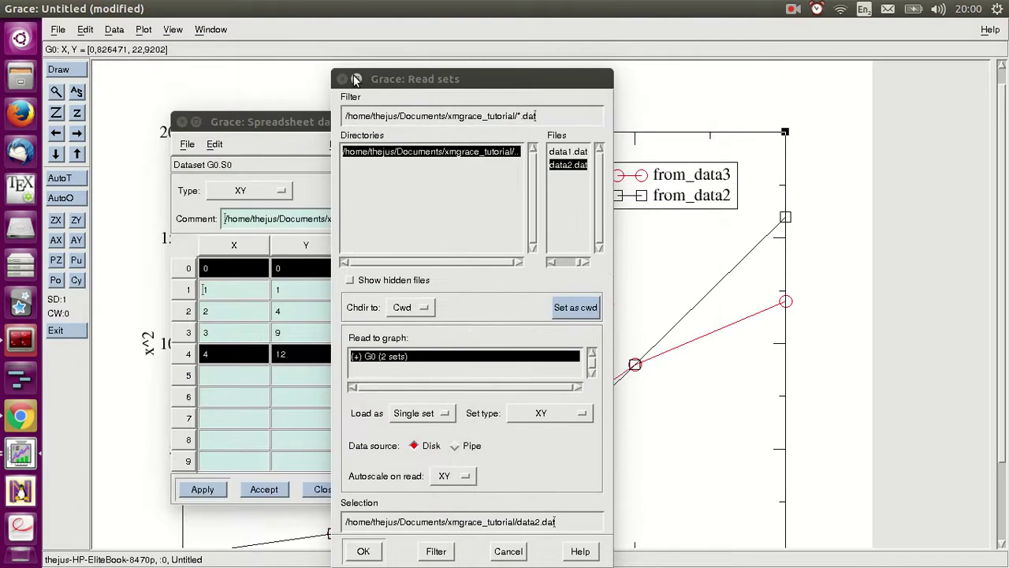
pyautogui.click(182, 122)
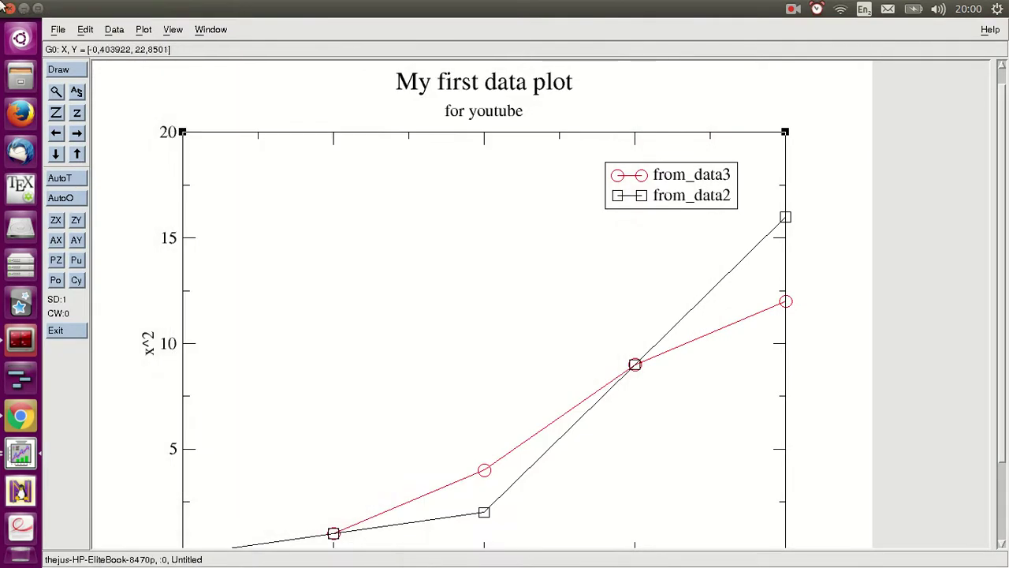
pyautogui.hotkey('ctrl', 'q')
pyautogui.click(406, 310)
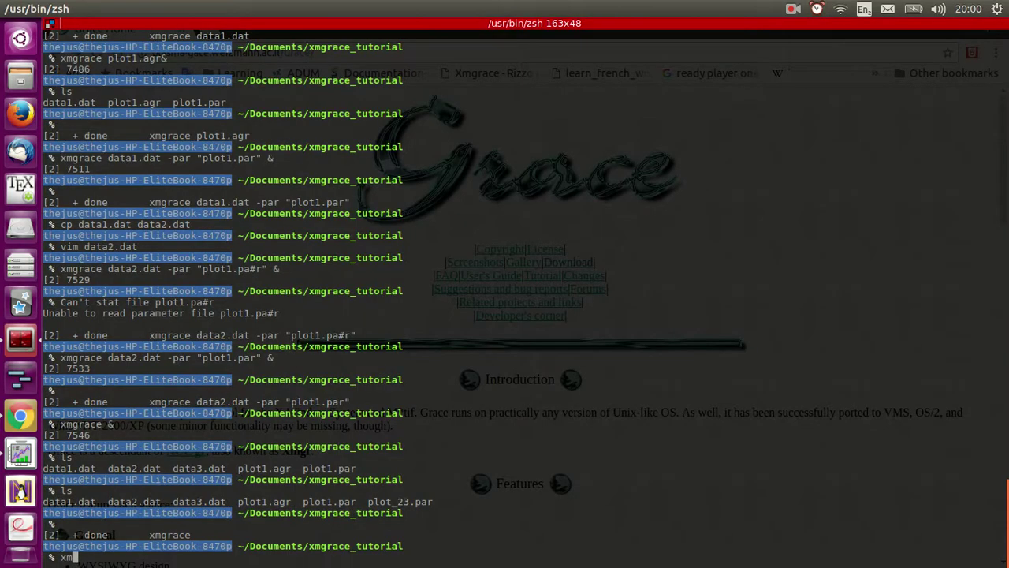
# Launch an empty Grace session from the terminal in the background with xmgrace& and maximize its window.
pyautogui.press('Tab')
pyautogui.write('g')
pyautogui.press('Tab')
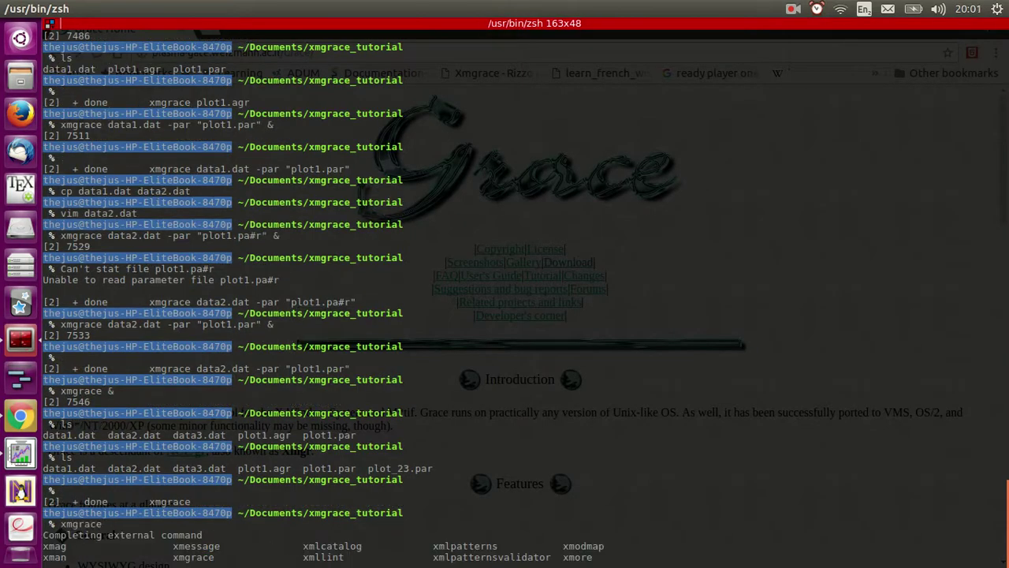
pyautogui.write('&')
pyautogui.press('Return')
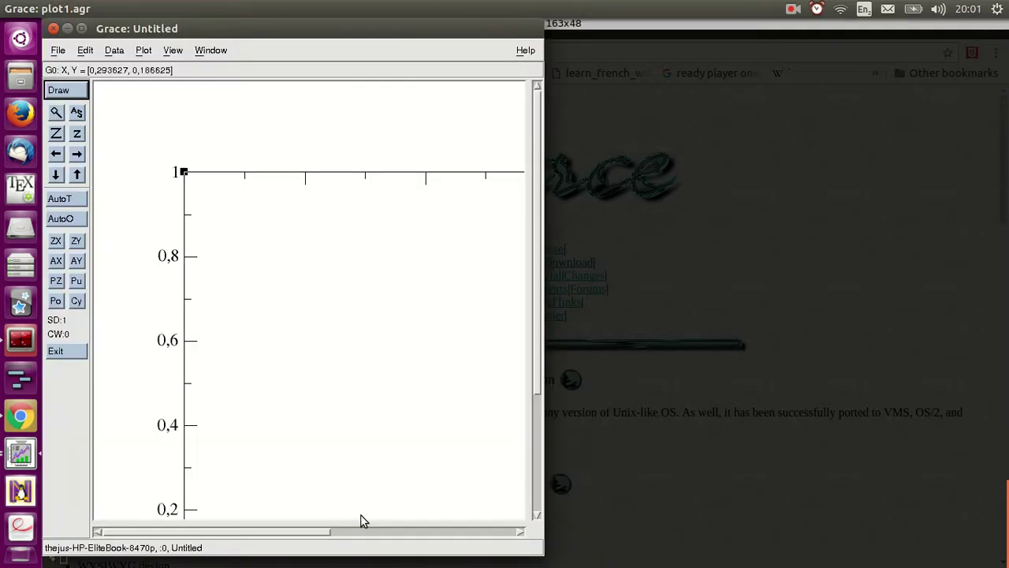
pyautogui.click(82, 29)
# Import data1.dat and data2.dat into graph G0 as single XY sets, and move the Read sets window off the curves.
pyautogui.click(114, 29)
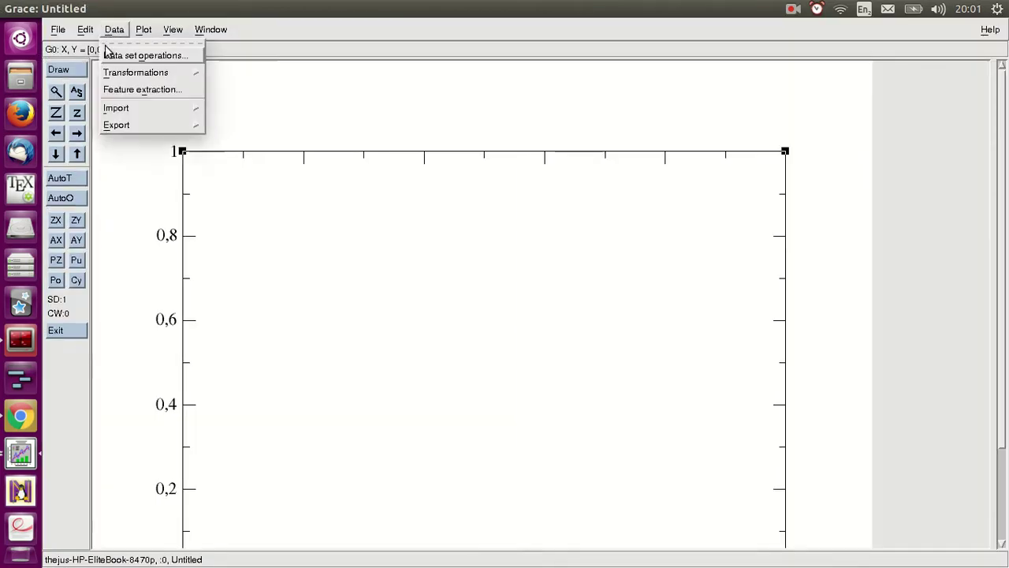
pyautogui.moveTo(126, 113)
pyautogui.click(232, 120)
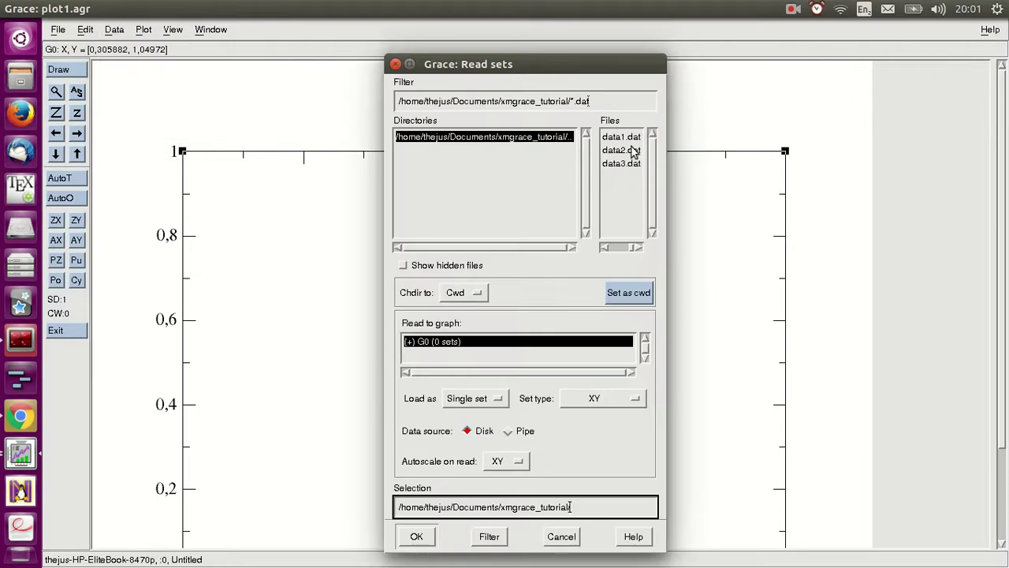
pyautogui.click(633, 138)
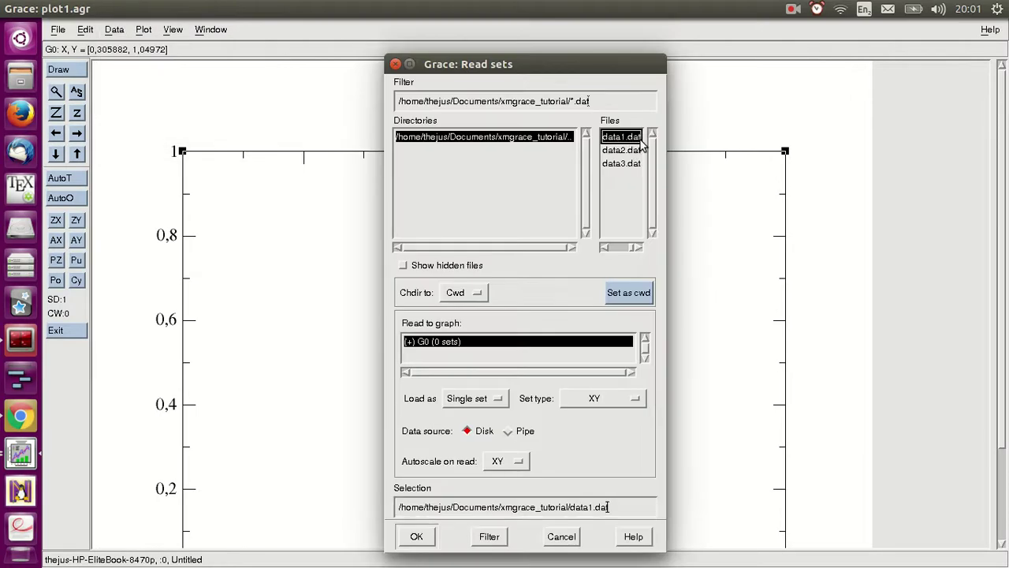
pyautogui.click(631, 152)
pyautogui.click(629, 139)
pyautogui.click(419, 527)
pyautogui.click(622, 151)
pyautogui.click(418, 539)
pyautogui.moveTo(613, 70); pyautogui.dragTo(873, 101)
pyautogui.click(968, 229)
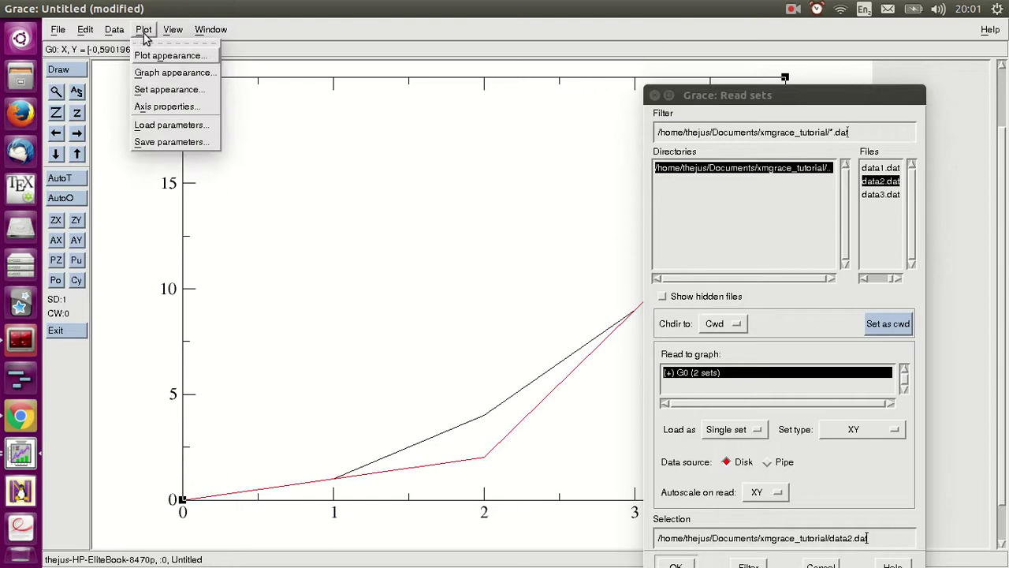
# Load the parameter file plot_23.par onto the two imported sets and move the dialogs aside to see the plot.
pyautogui.click(143, 125)
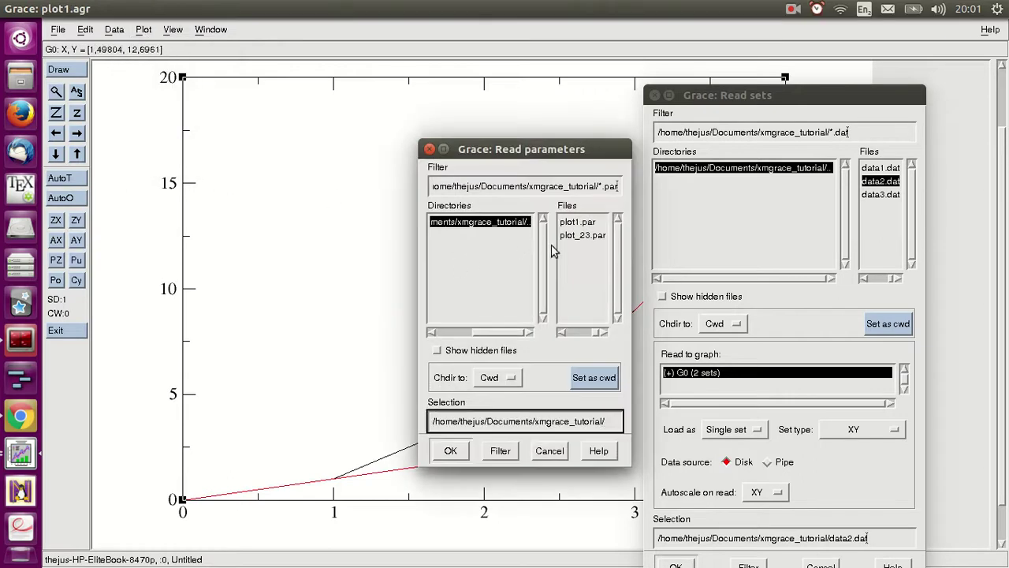
pyautogui.doubleClick(582, 235)
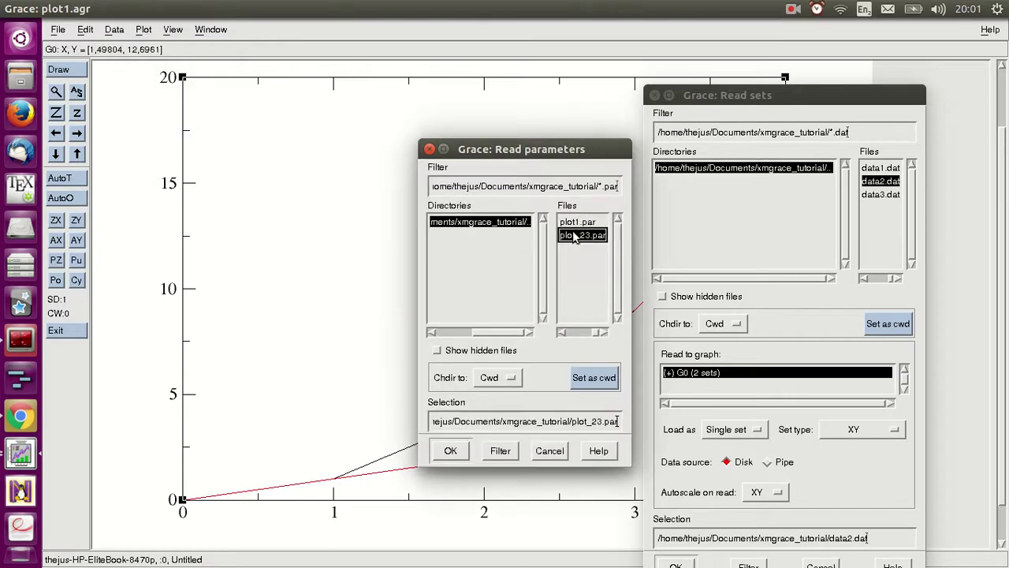
pyautogui.moveTo(505, 149); pyautogui.dragTo(250, 114)
pyautogui.moveTo(754, 95); pyautogui.dragTo(744, 187)
pyautogui.moveTo(1004, 138); pyautogui.dragTo(1005, 172)
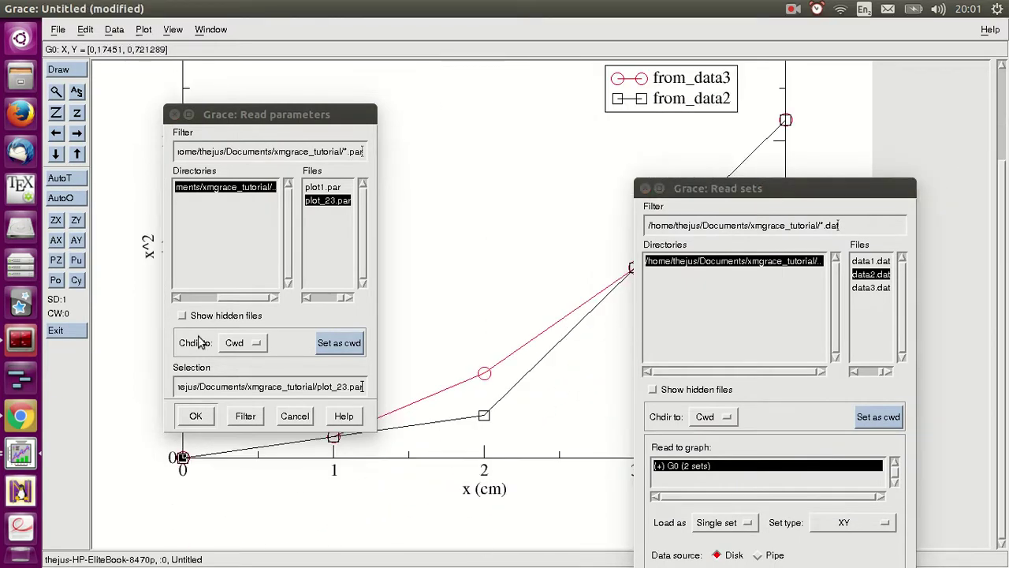
# Reposition the Read parameters and Read sets windows to review the styled plot, and close both.
pyautogui.moveTo(224, 114); pyautogui.dragTo(345, 100)
pyautogui.moveTo(1006, 172); pyautogui.dragTo(1005, 89)
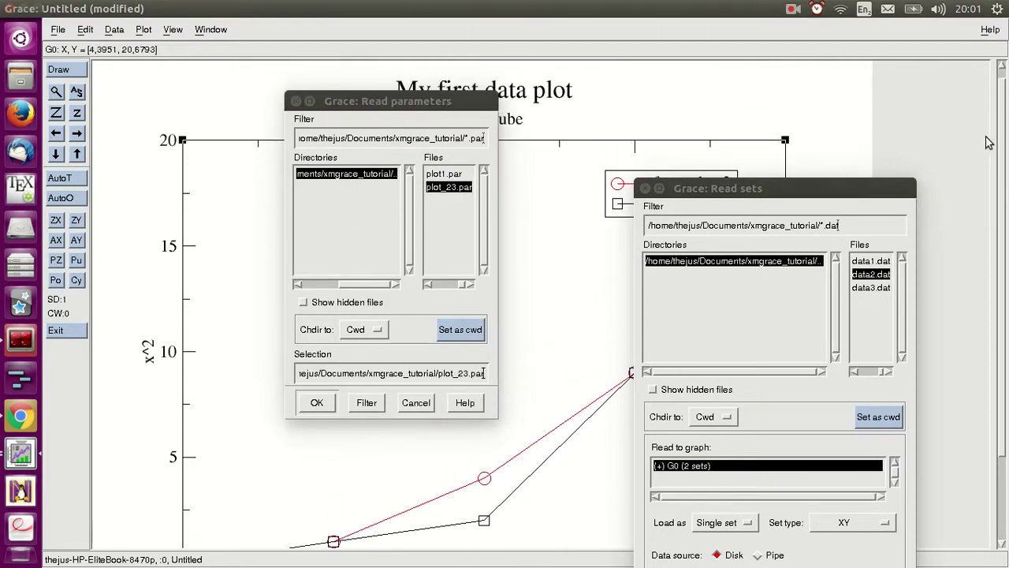
pyautogui.moveTo(1004, 101); pyautogui.dragTo(1004, 169)
pyautogui.moveTo(716, 188); pyautogui.dragTo(785, 82)
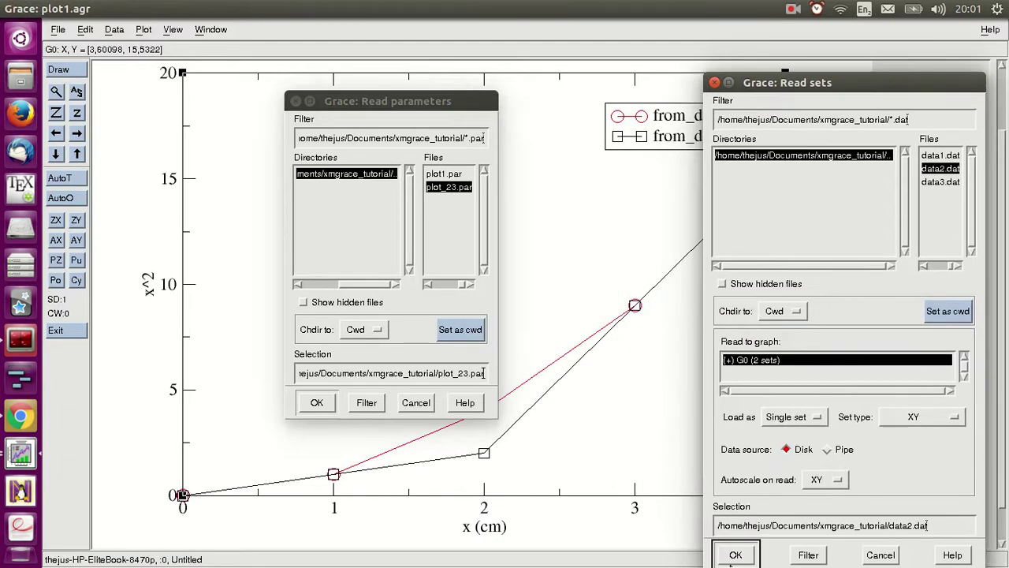
pyautogui.click(714, 82)
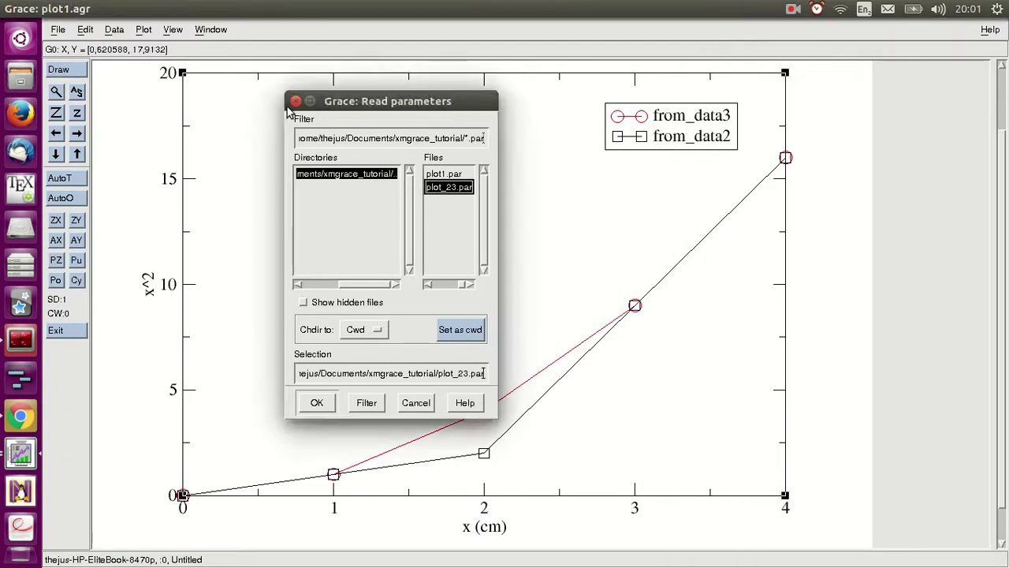
pyautogui.click(296, 101)
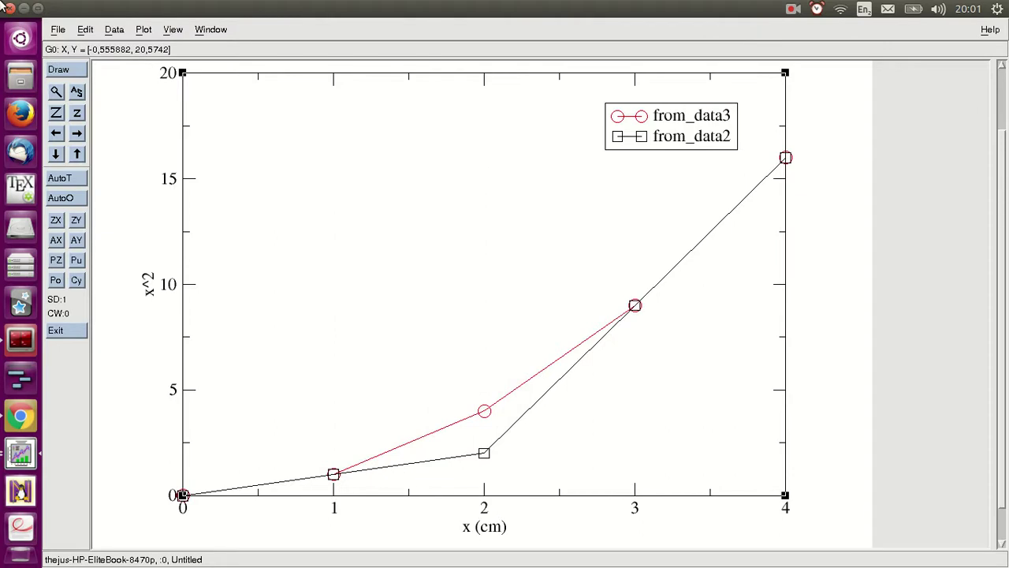
# Close the untitled plot and quit the remaining Grace session with plot1.agr.
pyautogui.click(8, 7)
pyautogui.click(494, 333)
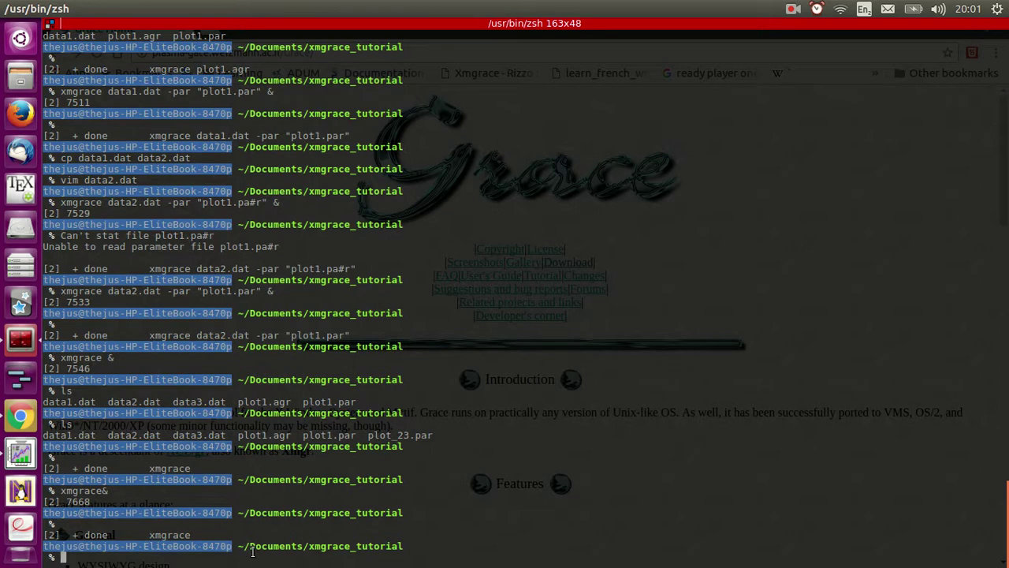
pyautogui.rightClick(20, 433)
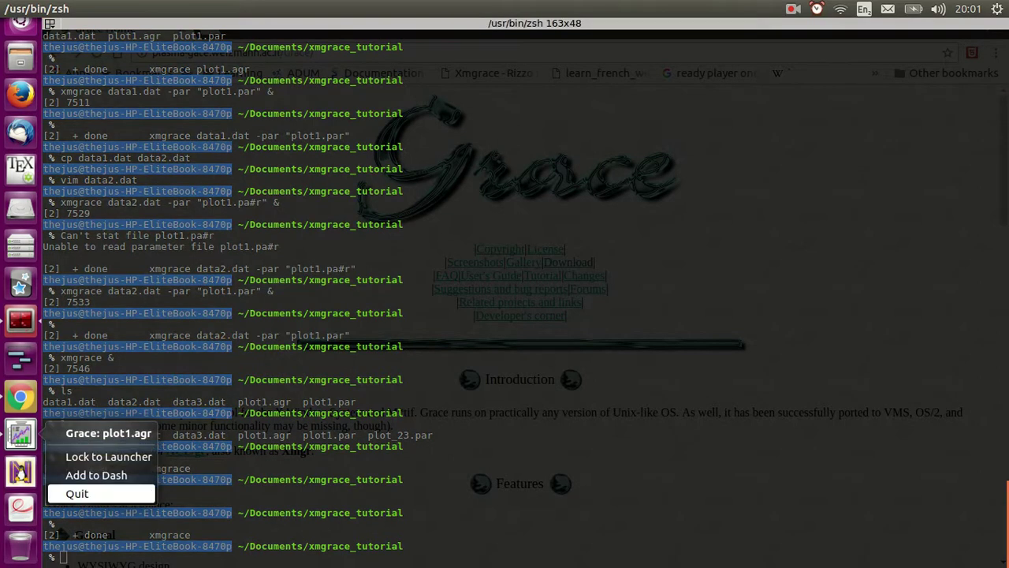
pyautogui.click(77, 494)
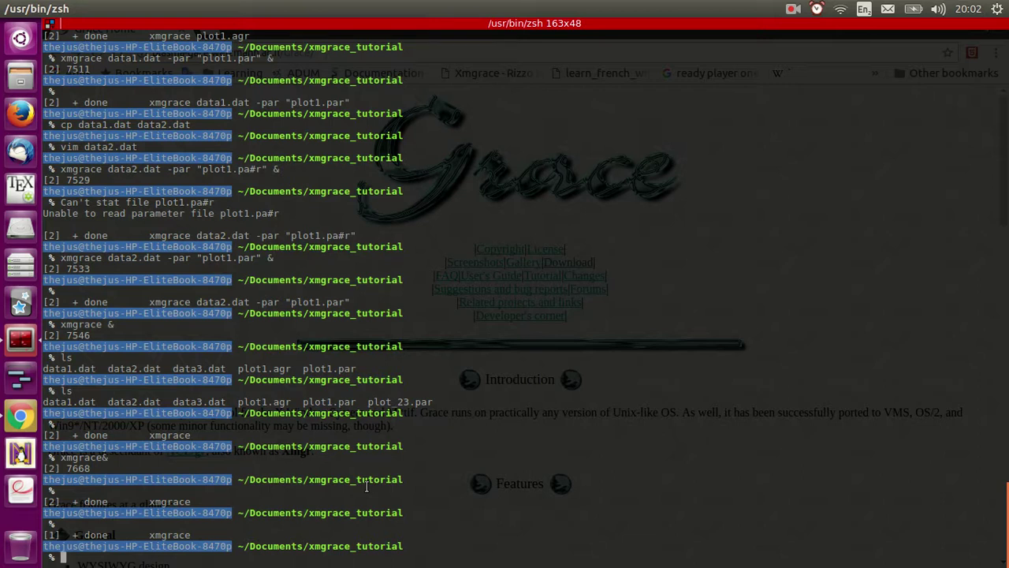
# Begin a terminal command that opens data1.dat and data2.dat in xmgrace with a quoted -par argument.
pyautogui.write('xmgrace data1.dat ')
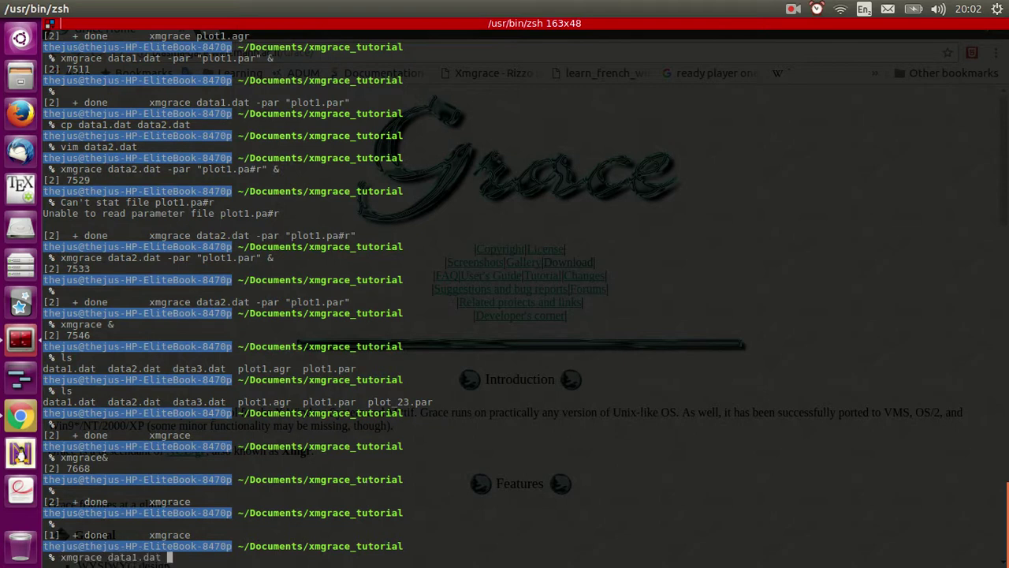
pyautogui.write('data2.dat')
pyautogui.write(' -')
pyautogui.write('par')
pyautogui.write(' ""')
pyautogui.write('data')
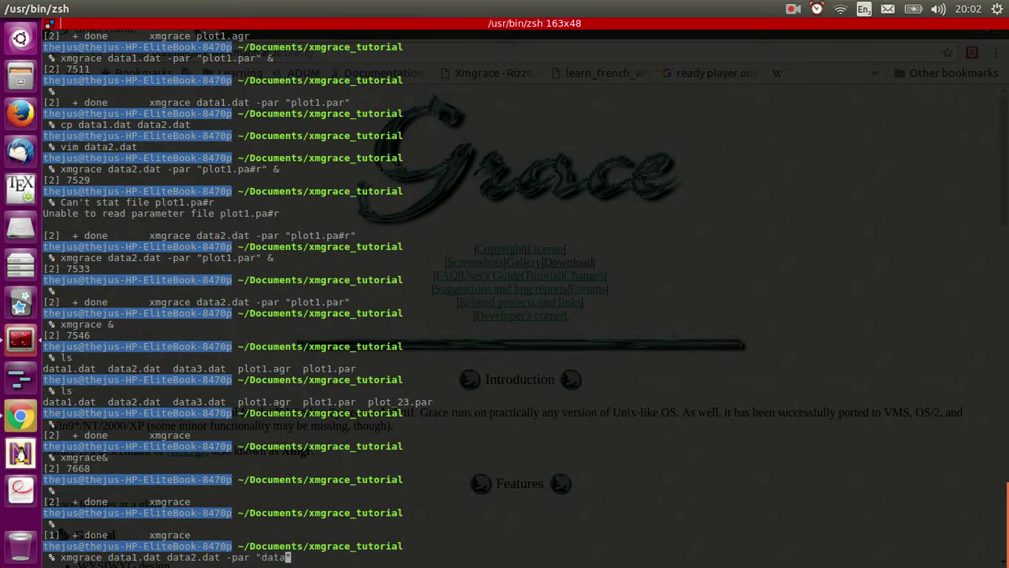
pyautogui.write('2')
pyautogui.press('Tab')
pyautogui.press('BackSpace')
pyautogui.press('BackSpace')
pyautogui.press('BackSpace')
pyautogui.press('BackSpace')
pyautogui.press('BackSpace')
pyautogui.press('BackSpace')
pyautogui.press('BackSpace')
pyautogui.press('BackSpace')
pyautogui.press('BackSpace')
pyautogui.press('BackSpace')
pyautogui.write('o')
pyautogui.press('BackSpace')
# Complete the -par argument with plot_23.par and run the xmgrace command in the background.
pyautogui.write('plot2')
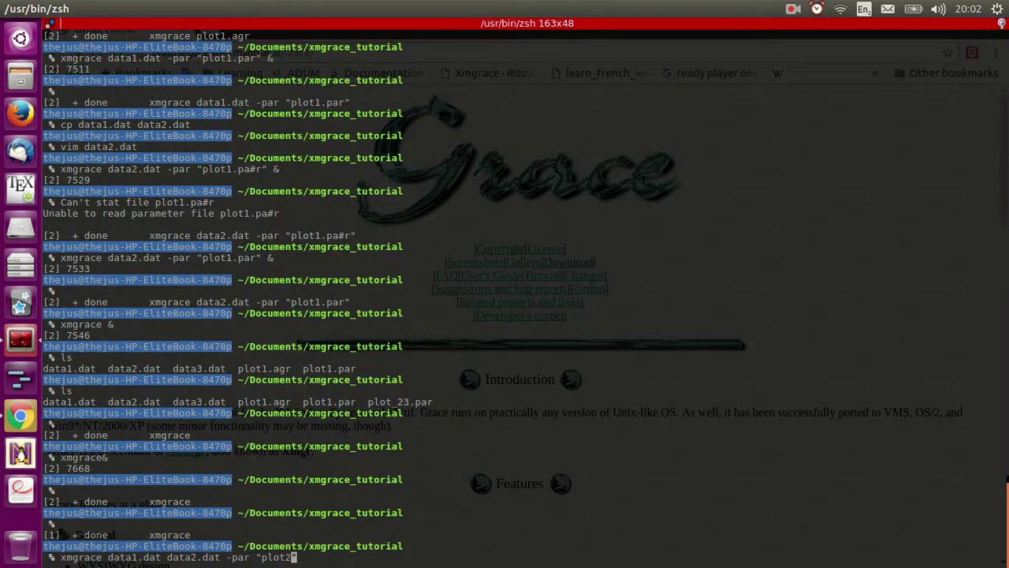
pyautogui.press('Tab')
pyautogui.press('BackSpace')
pyautogui.press('BackSpace')
pyautogui.press('BackSpace')
pyautogui.press('BackSpace')
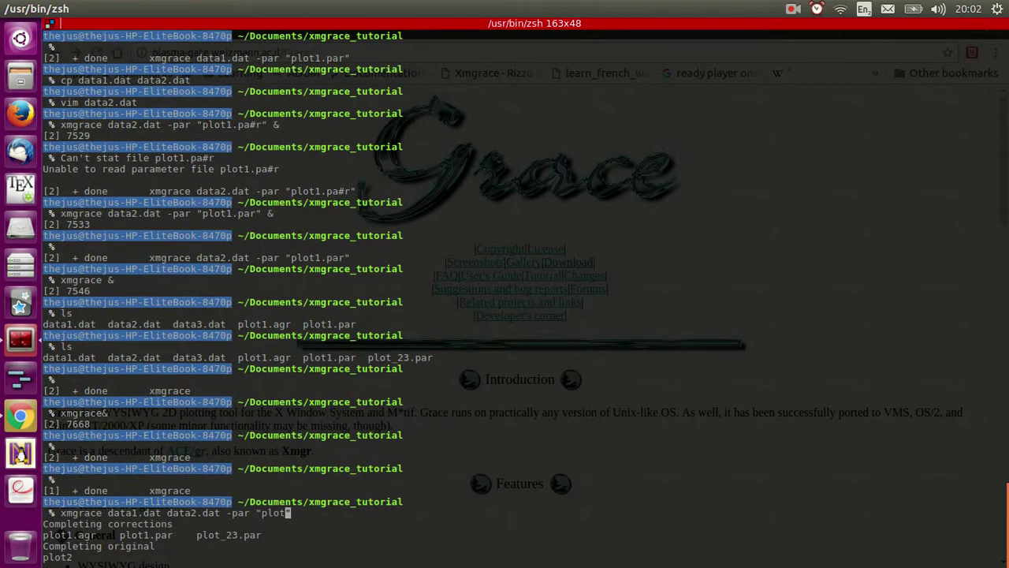
pyautogui.write('_')
pyautogui.press('Tab')
pyautogui.write('&')
pyautogui.press('Return')
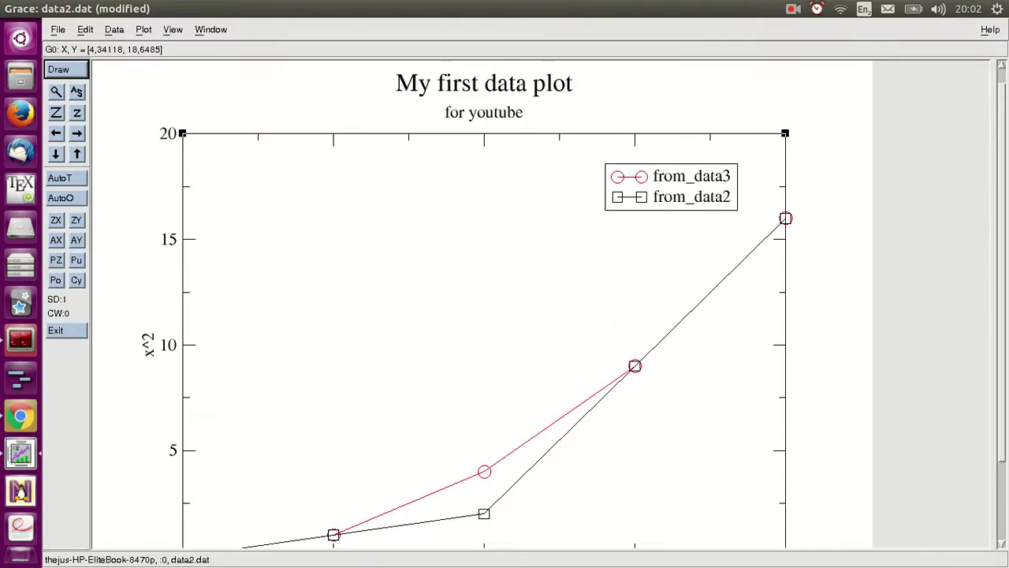
# Save the plot as a new project named plot_23.agr in the xmgrace_tutorial folder, and save the project once more.
pyautogui.click(57, 30)
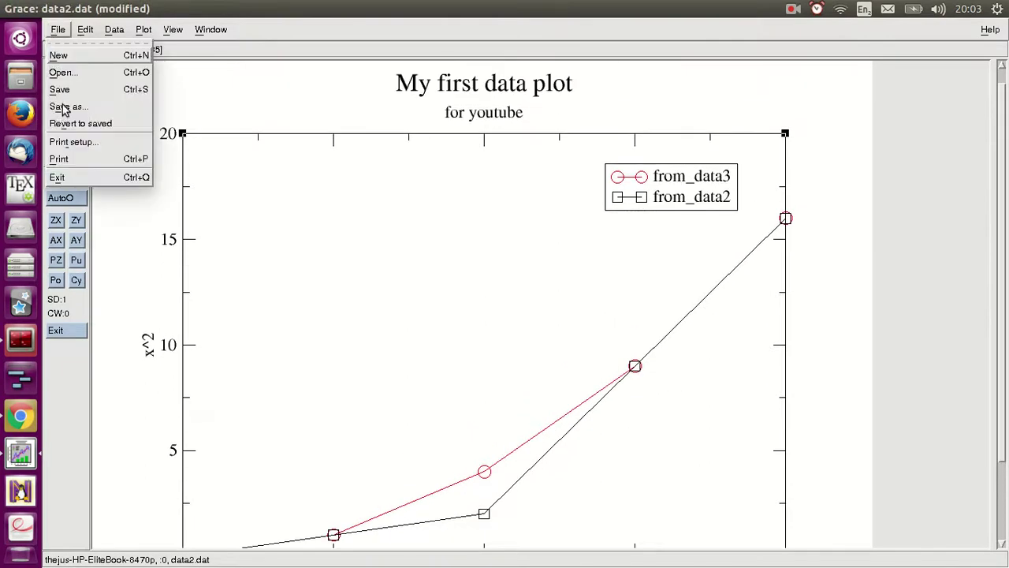
pyautogui.click(67, 106)
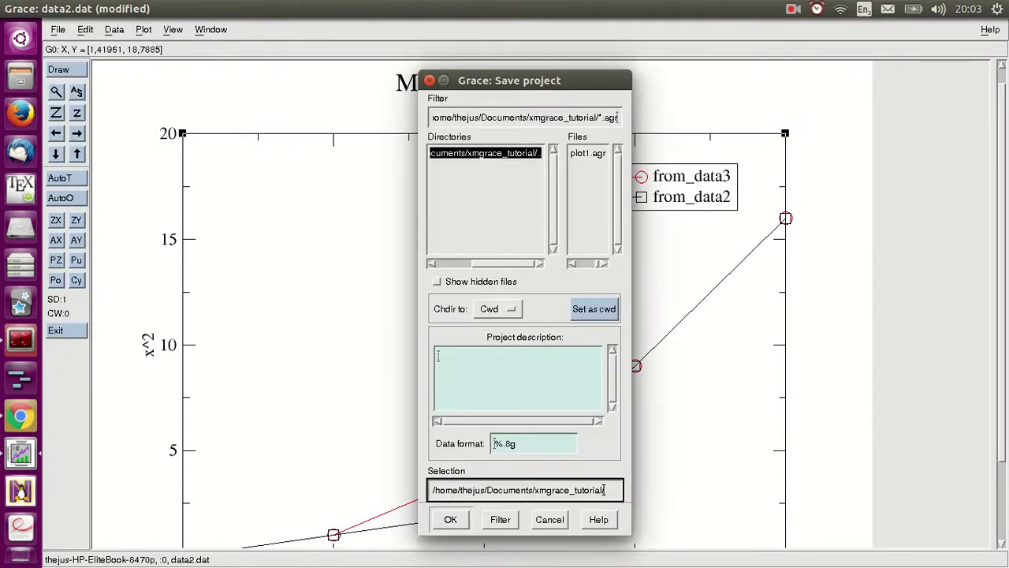
pyautogui.write('plot.')
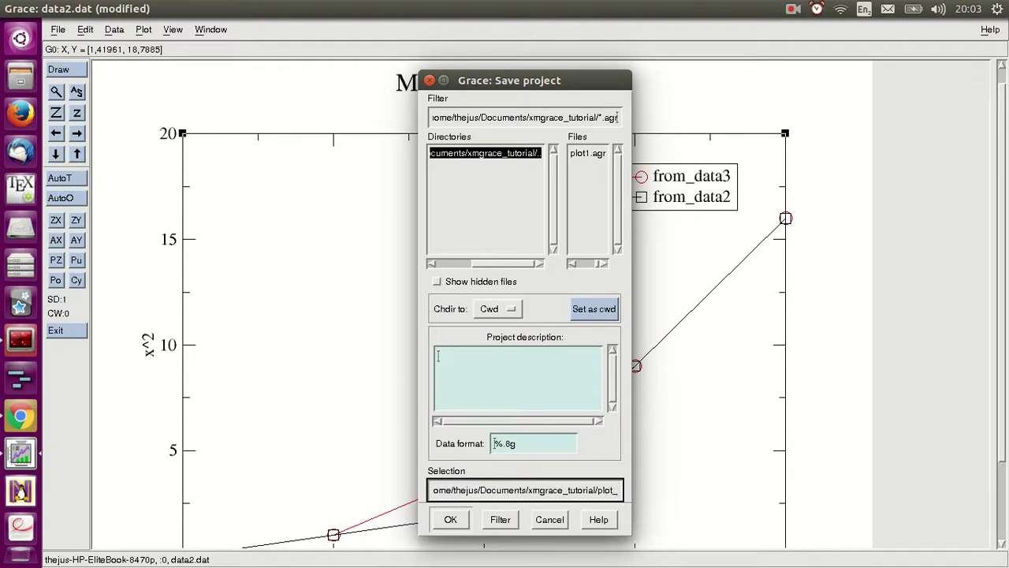
pyautogui.write('23')
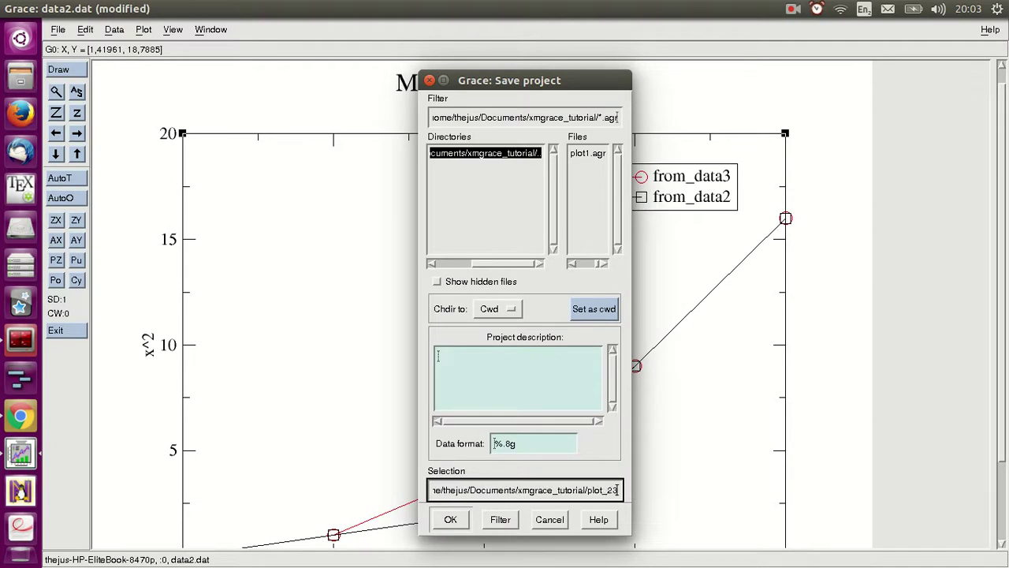
pyautogui.write('.ag')
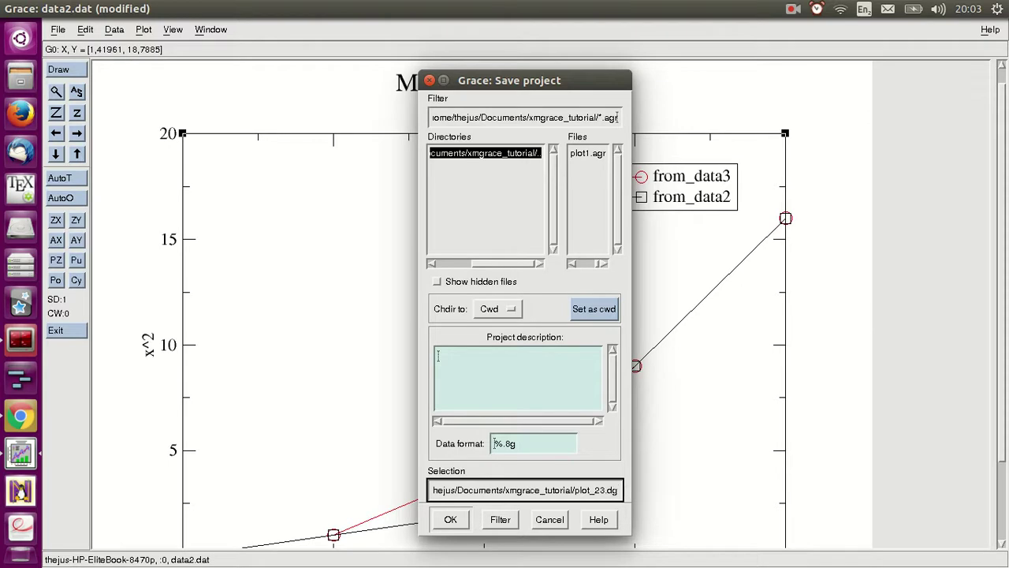
pyautogui.write('r')
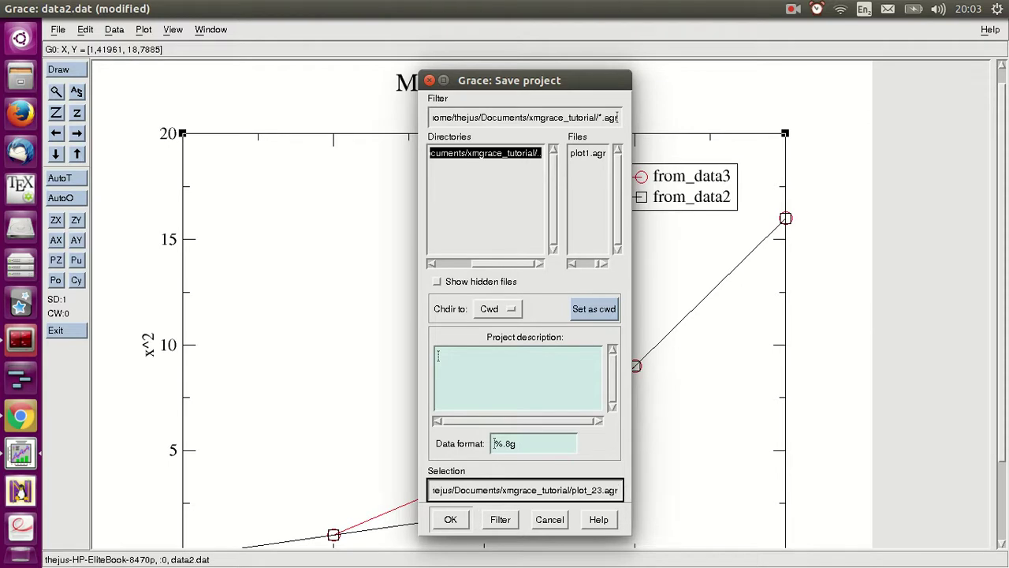
pyautogui.moveTo(617, 491); pyautogui.dragTo(603, 490)
pyautogui.press('Return')
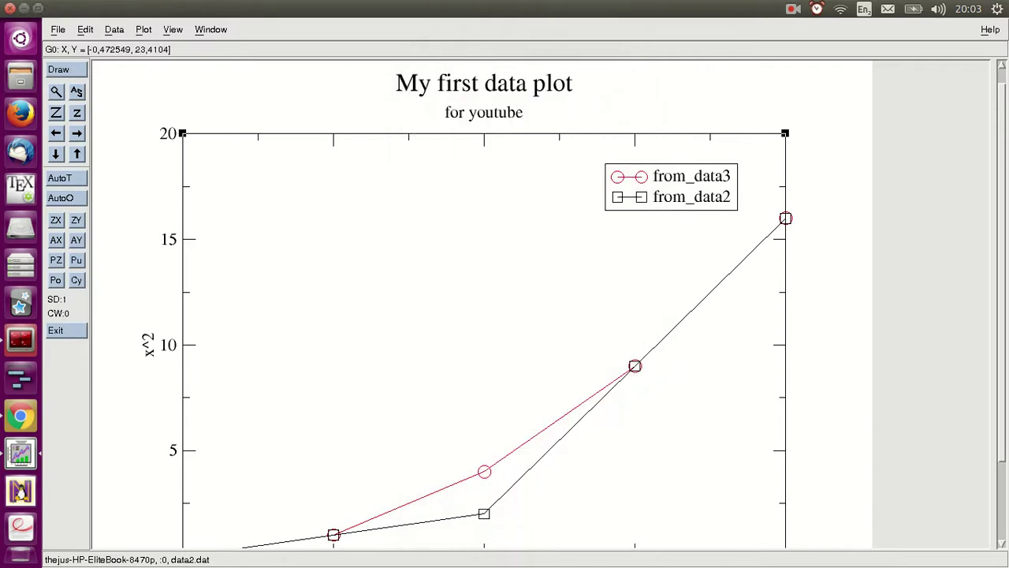
pyautogui.click(58, 30)
pyautogui.click(62, 86)
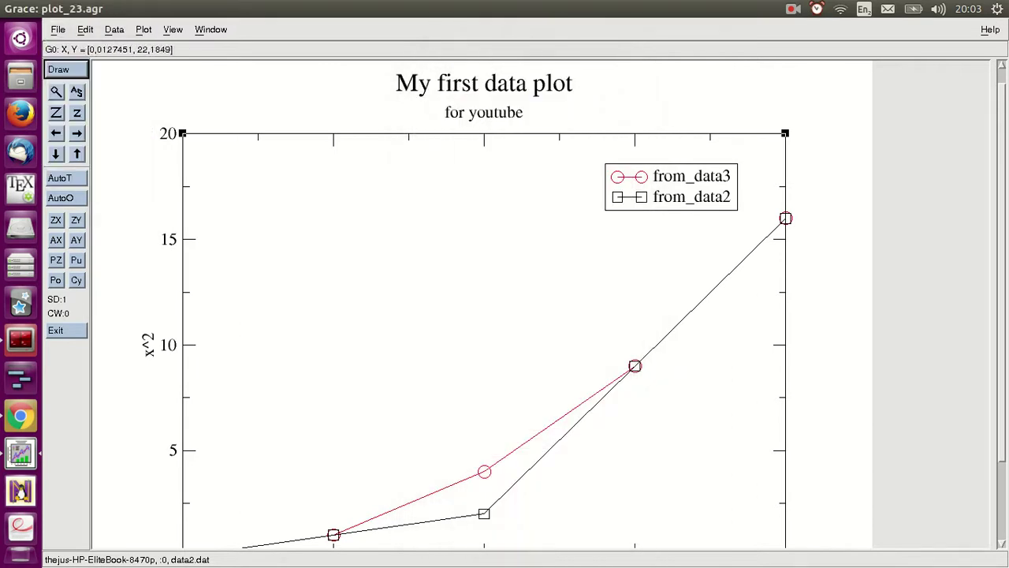
# Switch to the terminal and list the project files with ls *agr, and return to the plot.
pyautogui.hotkey('alt', 'Tab')
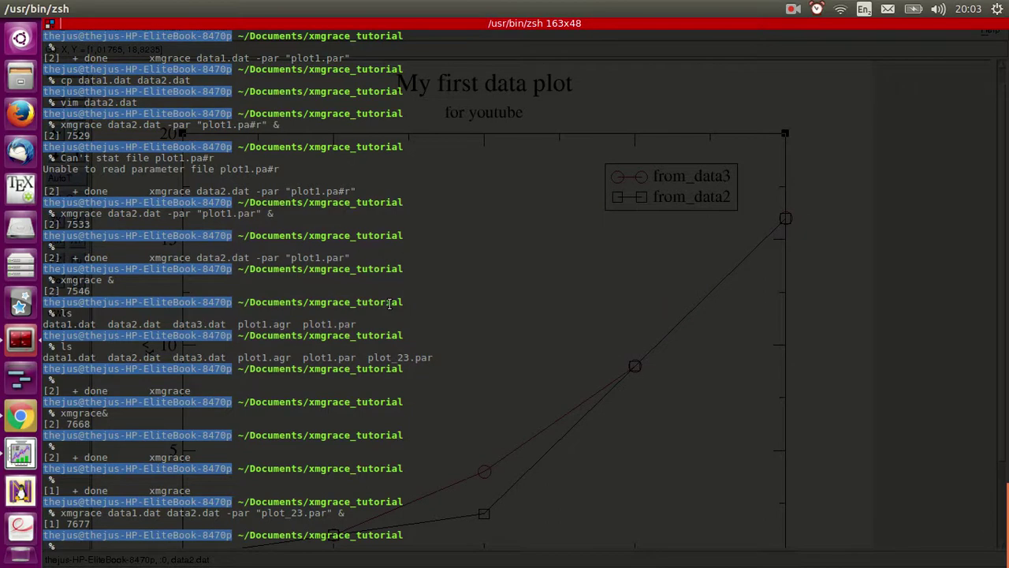
pyautogui.write('ls *agr')
pyautogui.press('Return')
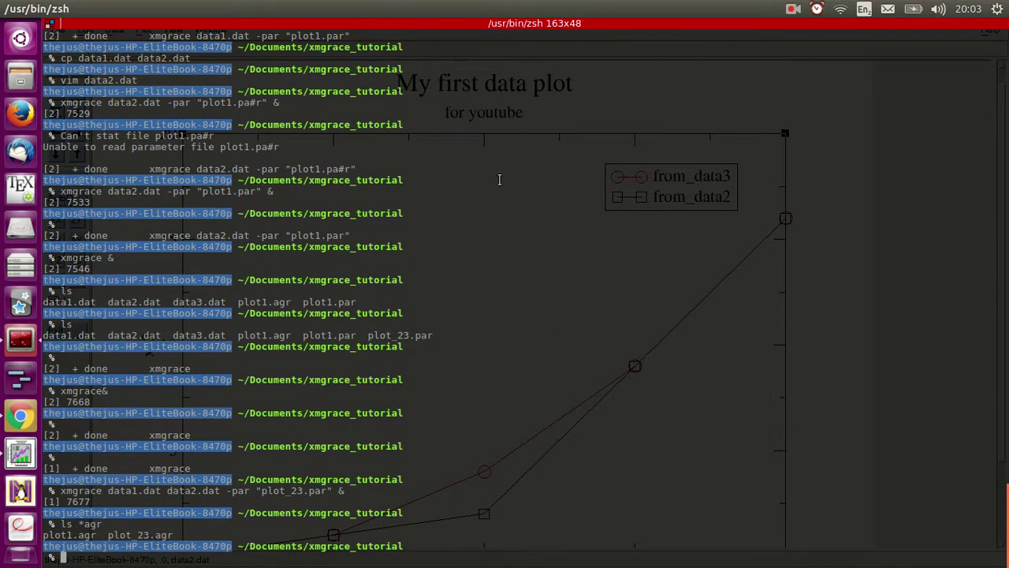
pyautogui.hotkey('alt', 'Tab')
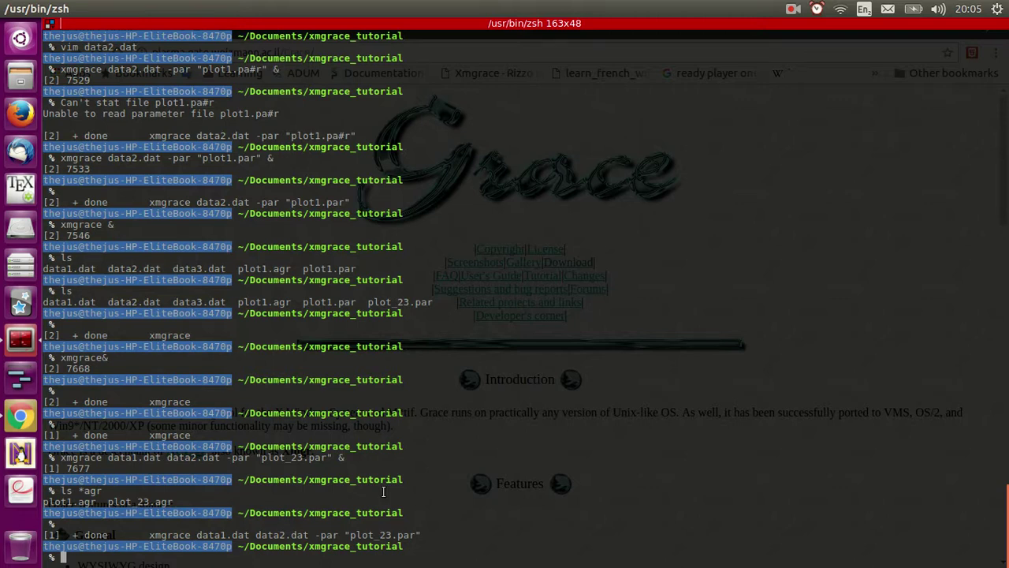
# Switch to the Grace home page in Chrome, look through the Tutorial page's contents, and return to the home page.
pyautogui.hotkey('alt', 'Tab')
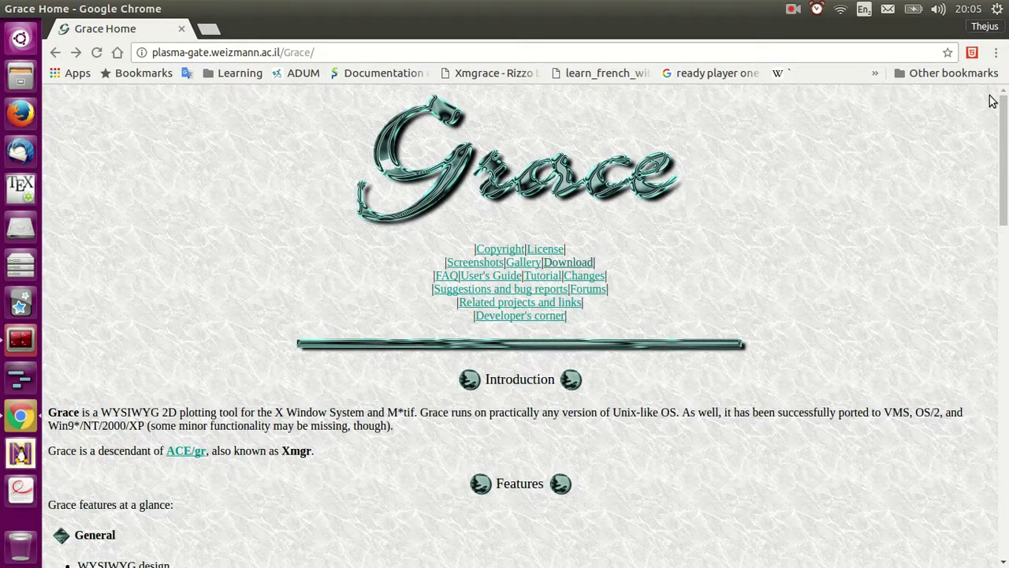
pyautogui.moveTo(1003, 110)
pyautogui.mouseDown()
pyautogui.moveTo(1003, 402)
pyautogui.moveTo(1003, 111)
pyautogui.mouseUp()
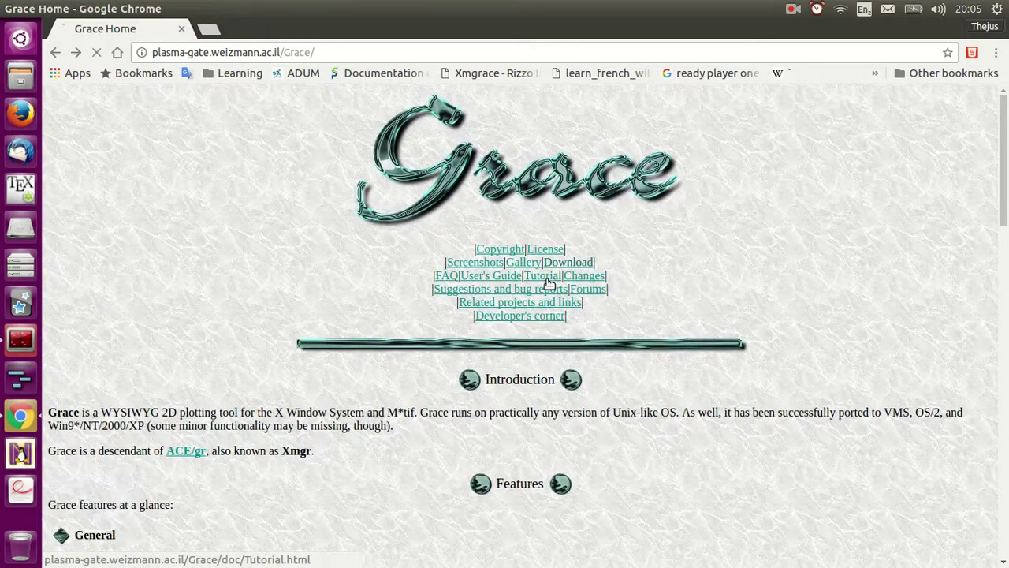
pyautogui.click(544, 276)
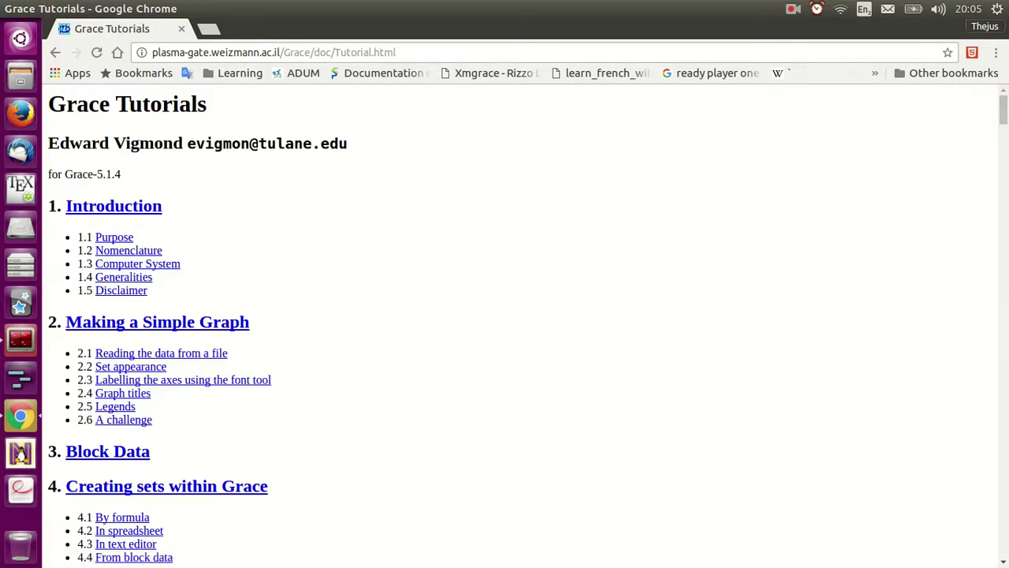
pyautogui.moveTo(1003, 113)
pyautogui.mouseDown()
pyautogui.moveTo(1004, 182)
pyautogui.moveTo(1004, 116)
pyautogui.mouseUp()
pyautogui.click(55, 55)
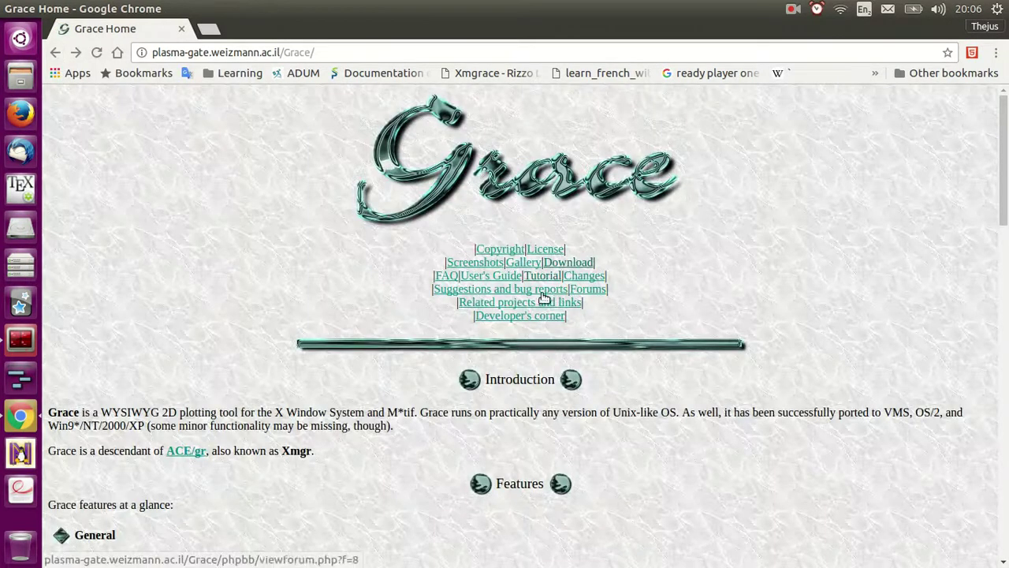
# Open the Grace User's Guide, look through its table of contents, and return to the home page.
pyautogui.click(480, 281)
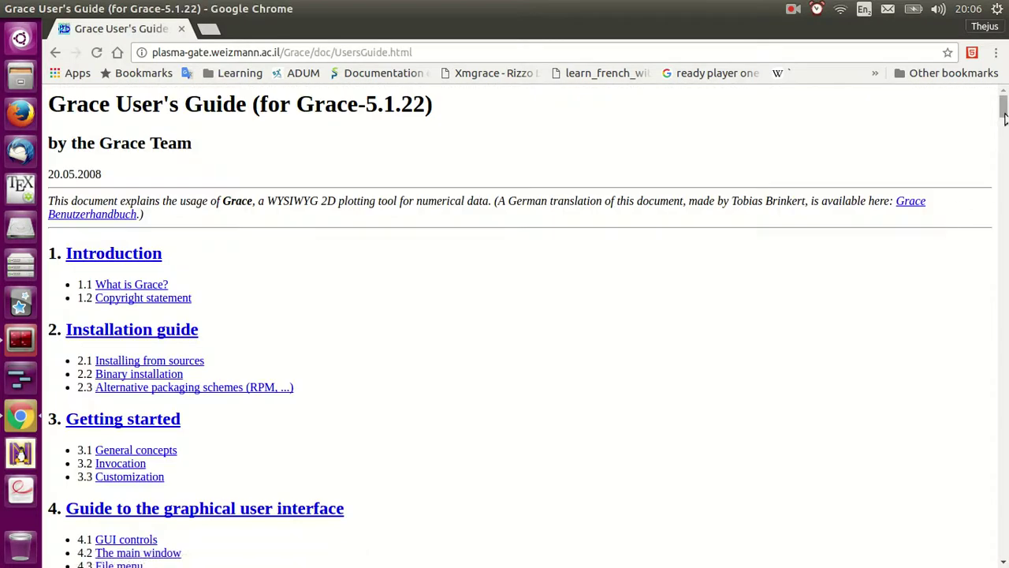
pyautogui.moveTo(1005, 109); pyautogui.dragTo(1004, 115)
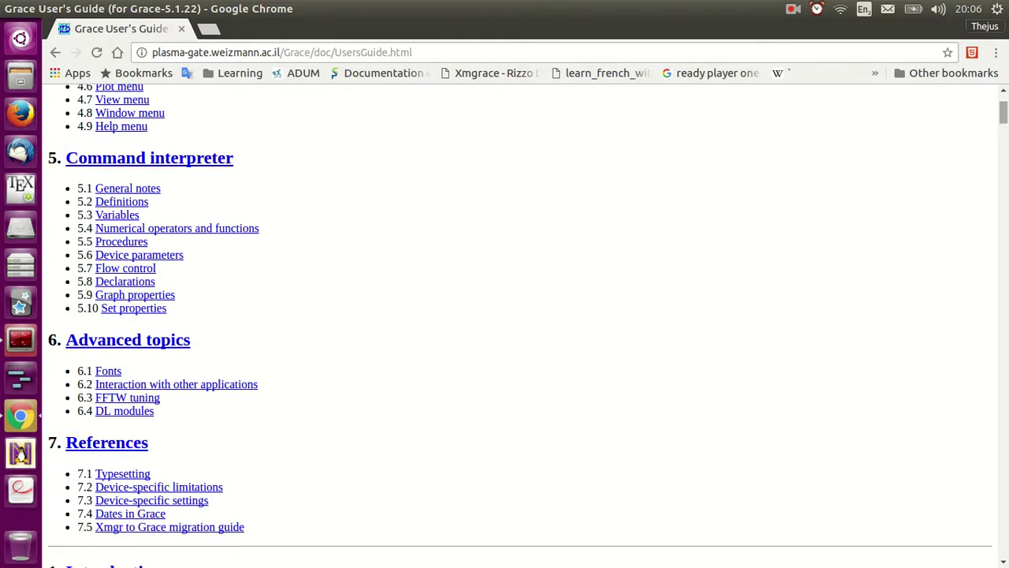
pyautogui.moveTo(1003, 113)
pyautogui.mouseDown()
pyautogui.moveTo(1002, 140)
pyautogui.moveTo(1001, 113)
pyautogui.mouseUp()
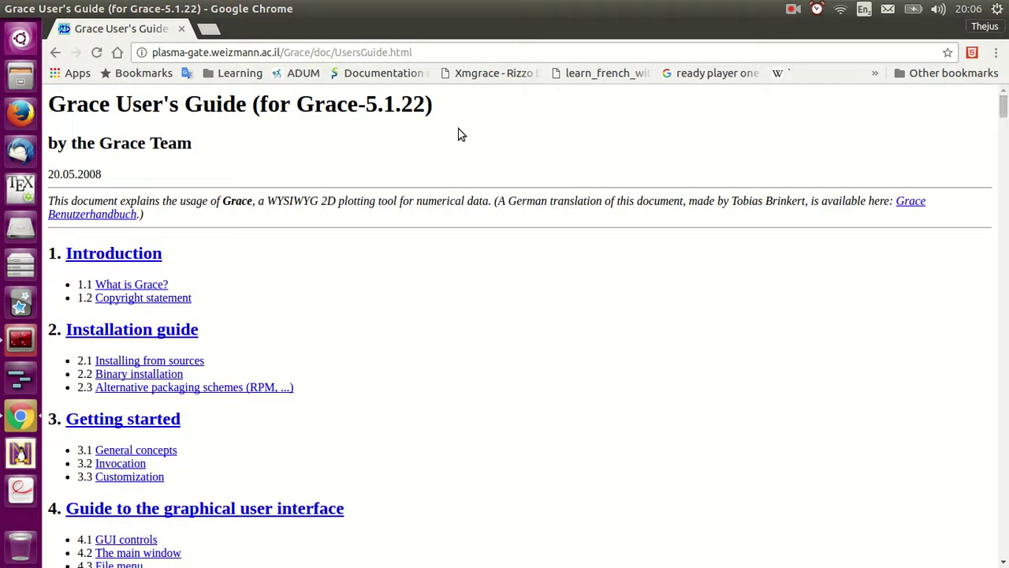
pyautogui.click(52, 55)
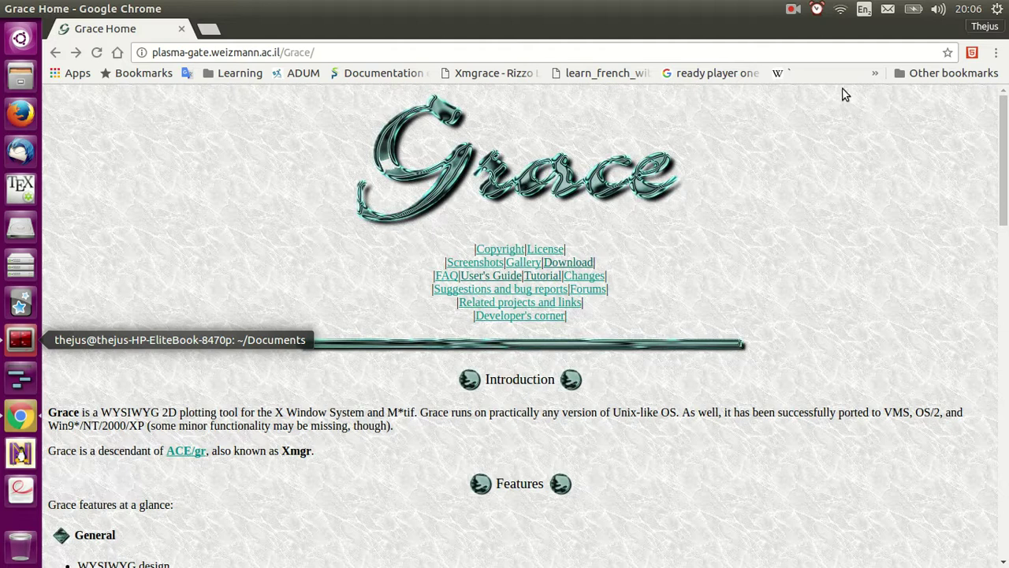
pyautogui.click(793, 9)
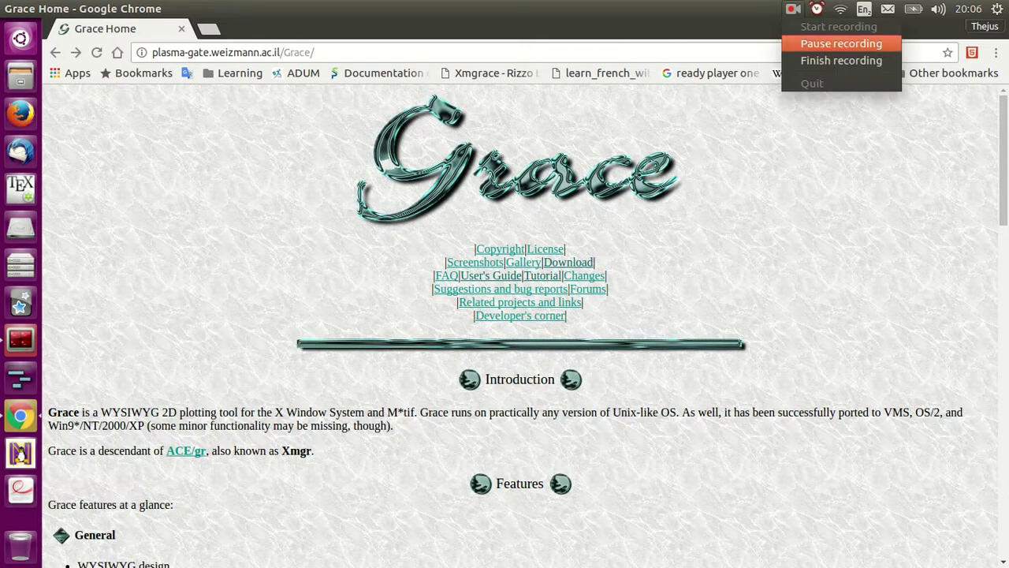